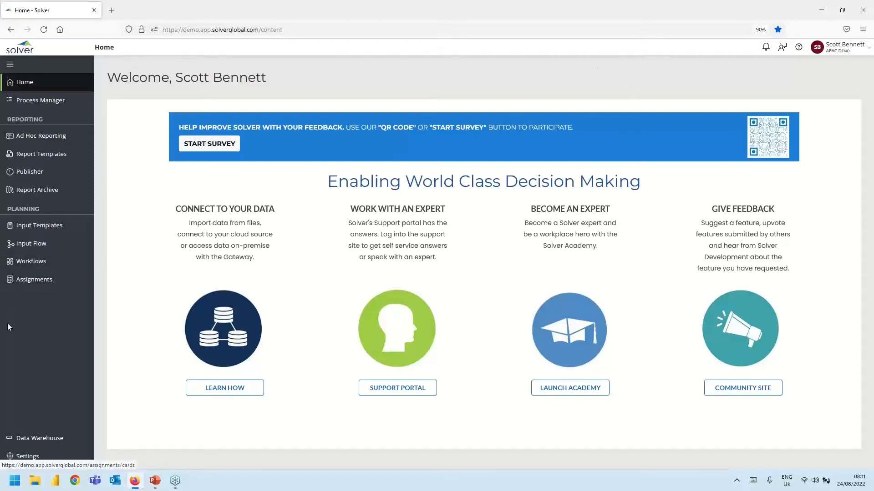
- Open the Data Warehouse overview and review the listed modules with their dimensions
{"action": "left_click", "coordinate": [42, 438]}
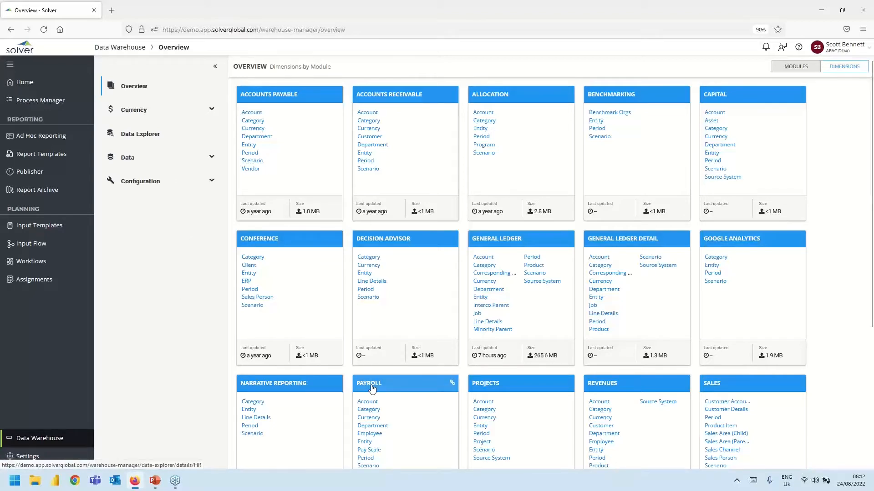
{"action": "scroll", "coordinate": [371, 401], "scroll_direction": "down", "scroll_amount": 3}
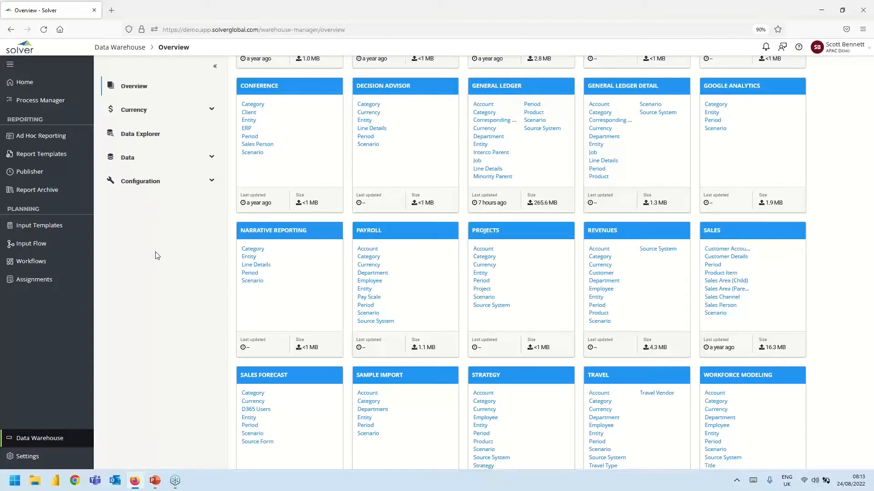
- Open the report templates library and browse the available templates
{"action": "left_click", "coordinate": [47, 154]}
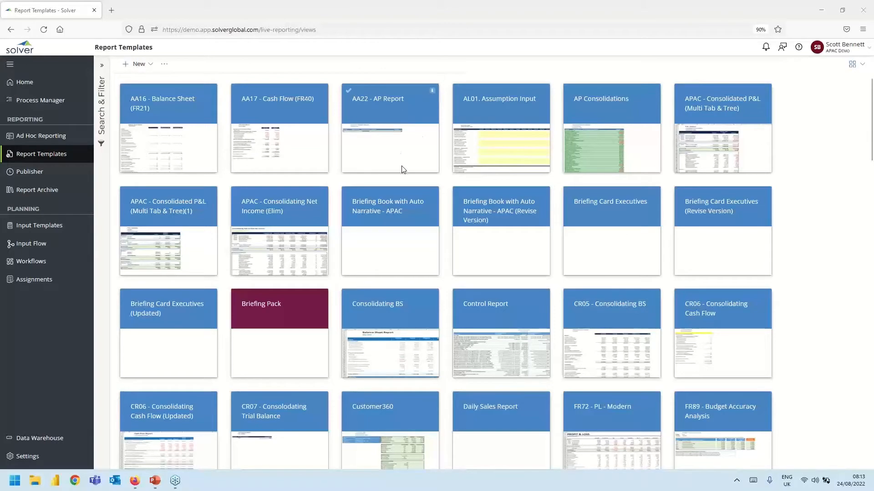
{"action": "scroll", "coordinate": [403, 170], "scroll_direction": "down", "scroll_amount": 1}
{"action": "scroll", "coordinate": [402, 171], "scroll_direction": "down", "scroll_amount": 8}
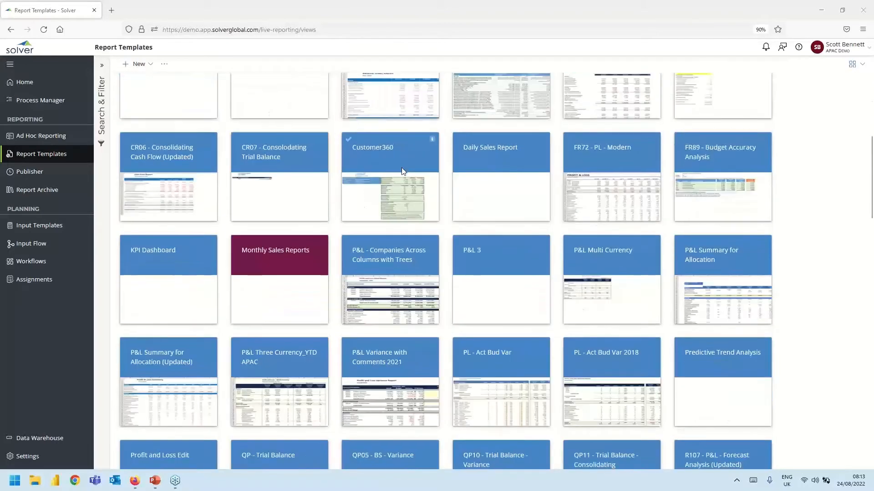
{"action": "scroll", "coordinate": [402, 171], "scroll_direction": "down", "scroll_amount": 3}
{"action": "scroll", "coordinate": [402, 171], "scroll_direction": "down", "scroll_amount": 4}
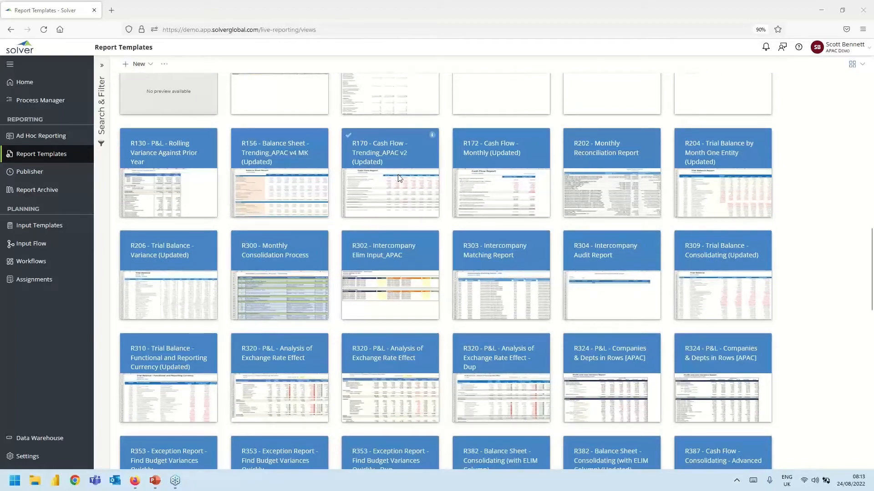
{"action": "scroll", "coordinate": [398, 178], "scroll_direction": "up", "scroll_amount": 5}
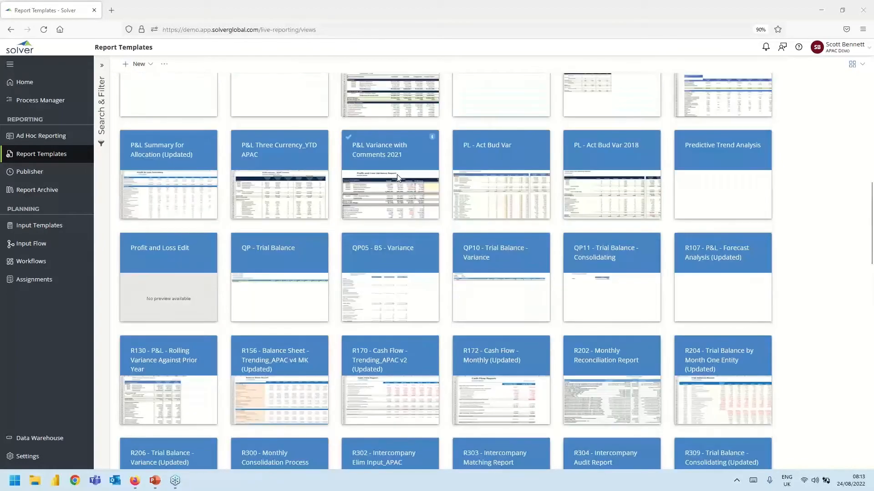
{"action": "scroll", "coordinate": [391, 177], "scroll_direction": "up", "scroll_amount": 15}
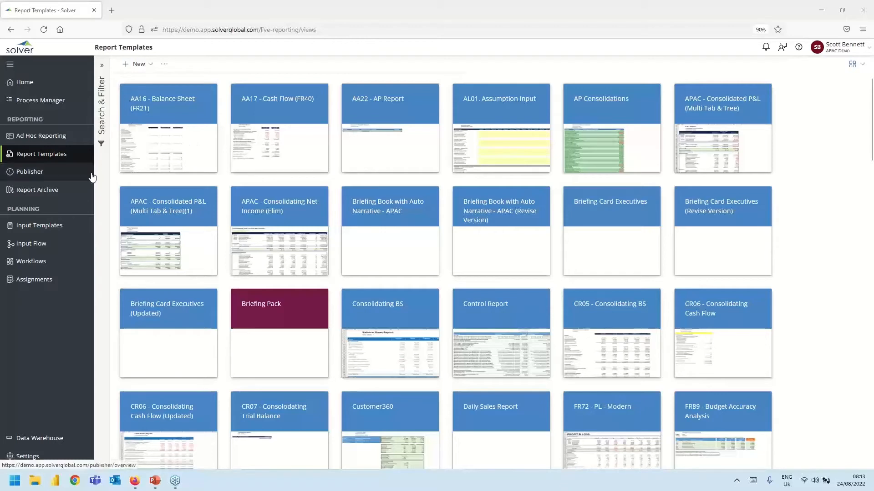
- Filter the report templates by the first personal category and open the P&L Variance with Comments 2021 report
{"action": "left_click", "coordinate": [103, 73]}
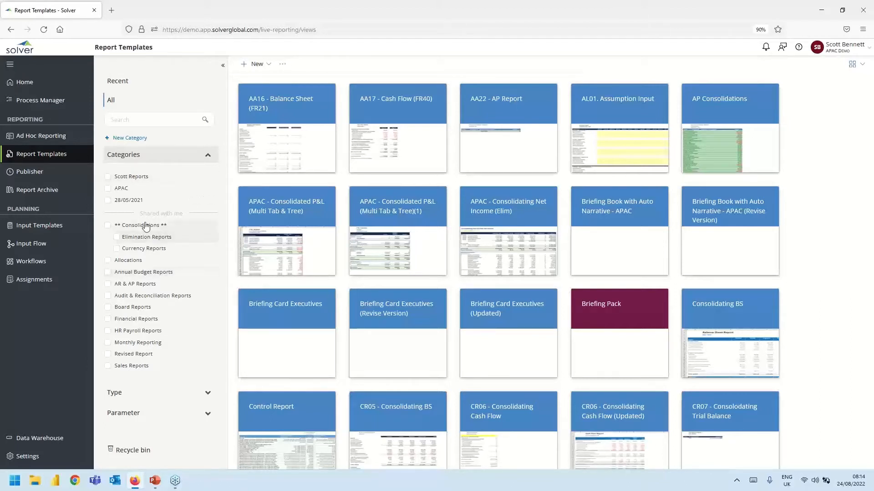
{"action": "left_click", "coordinate": [108, 177]}
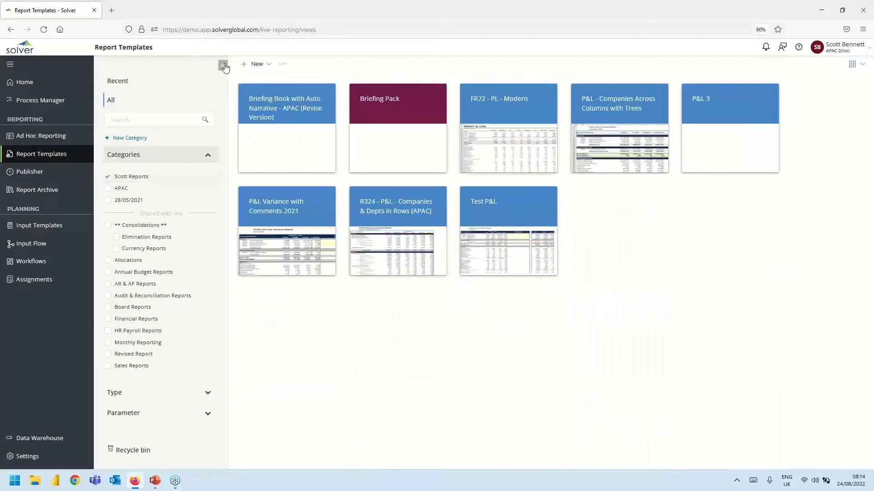
{"action": "left_click", "coordinate": [223, 65]}
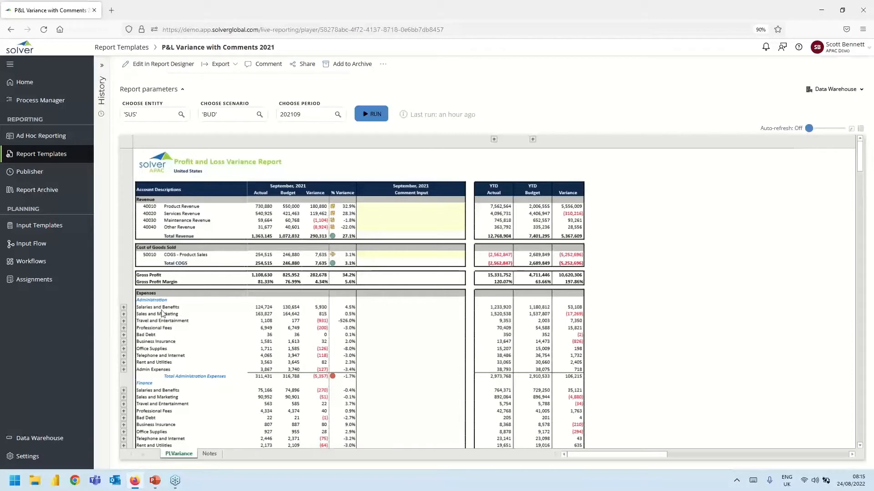
- Expand the Administration Salaries and Benefits account rows and the monthly columns behind YTD Actual and YTD Budget
{"action": "left_click", "coordinate": [124, 310]}
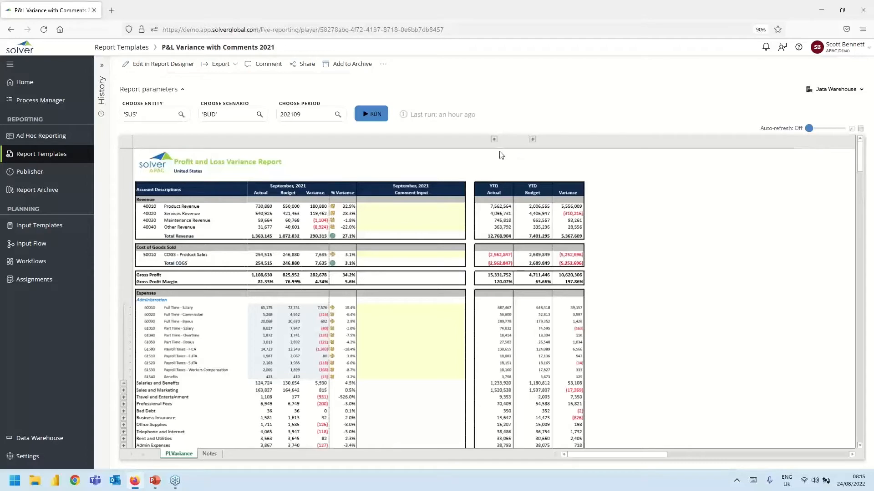
{"action": "left_click", "coordinate": [494, 139]}
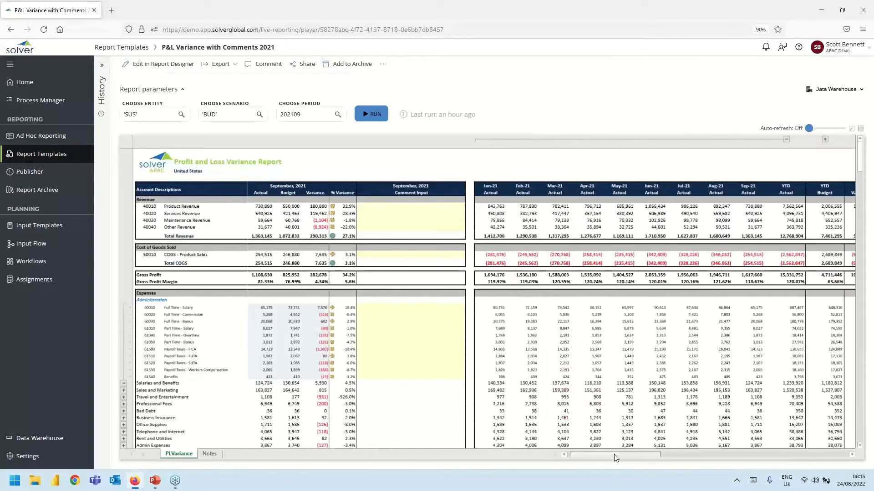
{"action": "mouse_move", "coordinate": [614, 458]}
{"action": "left_mouse_down"}
{"action": "mouse_move", "coordinate": [622, 458]}
{"action": "mouse_move", "coordinate": [601, 452]}
{"action": "left_mouse_up"}
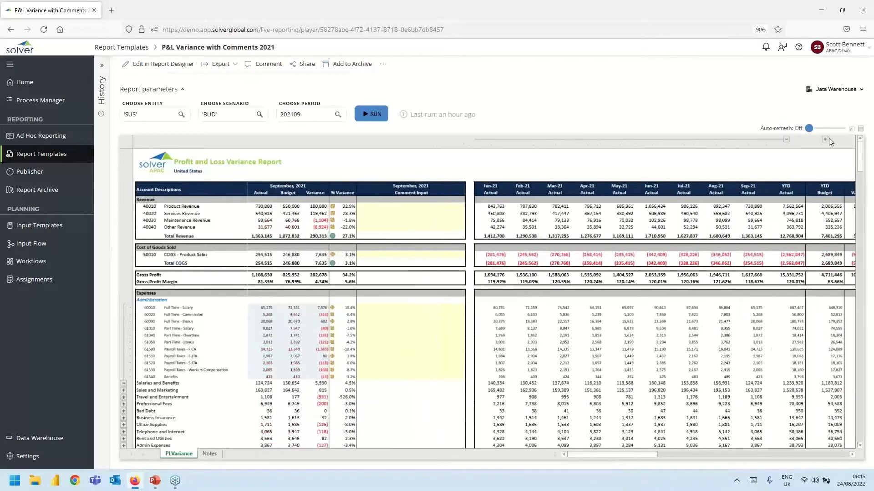
{"action": "left_click", "coordinate": [825, 139]}
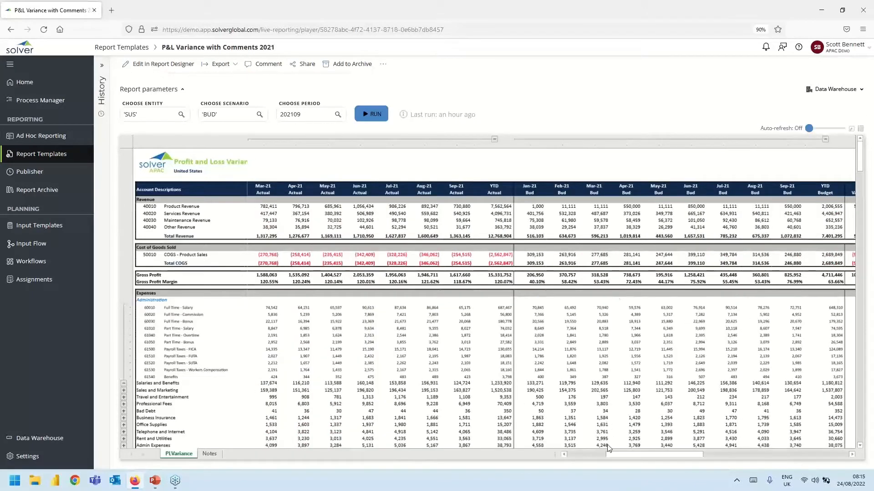
{"action": "left_click_drag", "start_coordinate": [631, 461], "coordinate": [597, 455]}
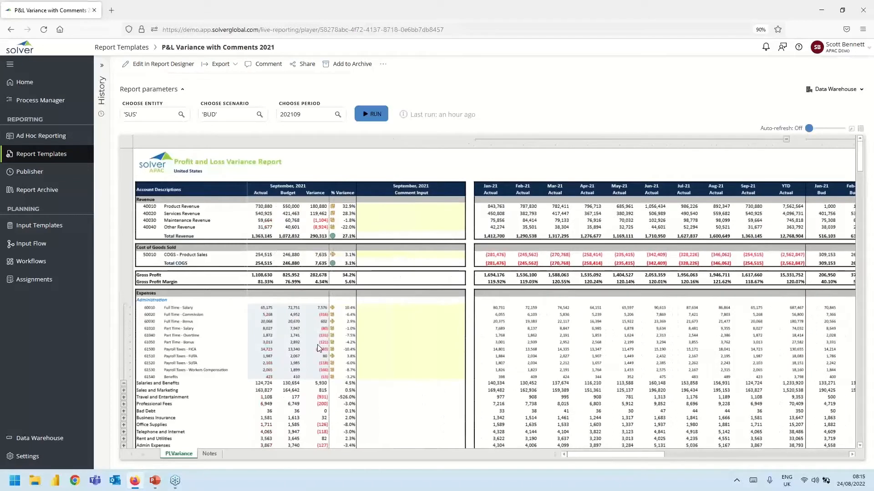
- Drill down from the September 2021 actual Services Revenue to General Ledger Detail and return to the PLVariance sheet
{"action": "left_click", "coordinate": [261, 218]}
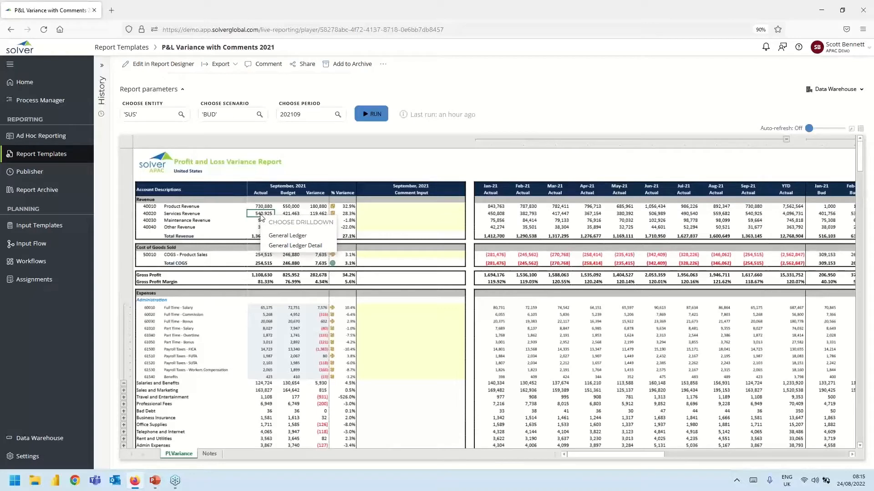
{"action": "left_click", "coordinate": [288, 246]}
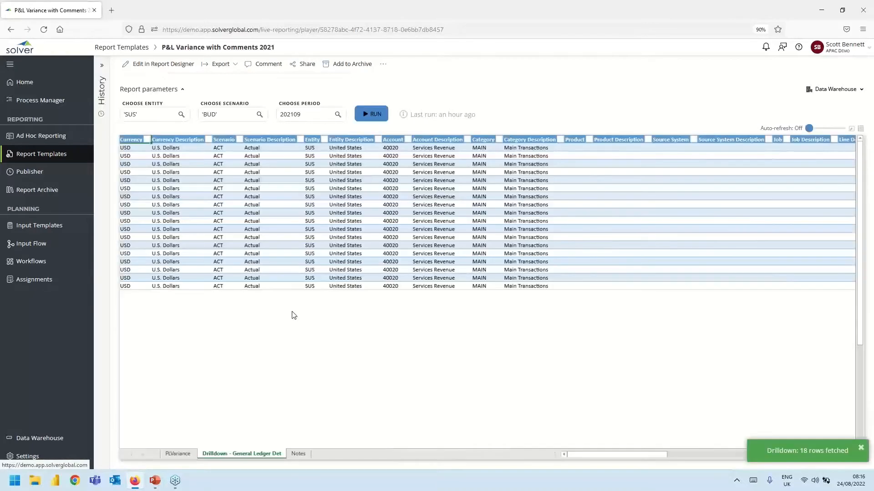
{"action": "left_click_drag", "start_coordinate": [629, 456], "coordinate": [600, 454]}
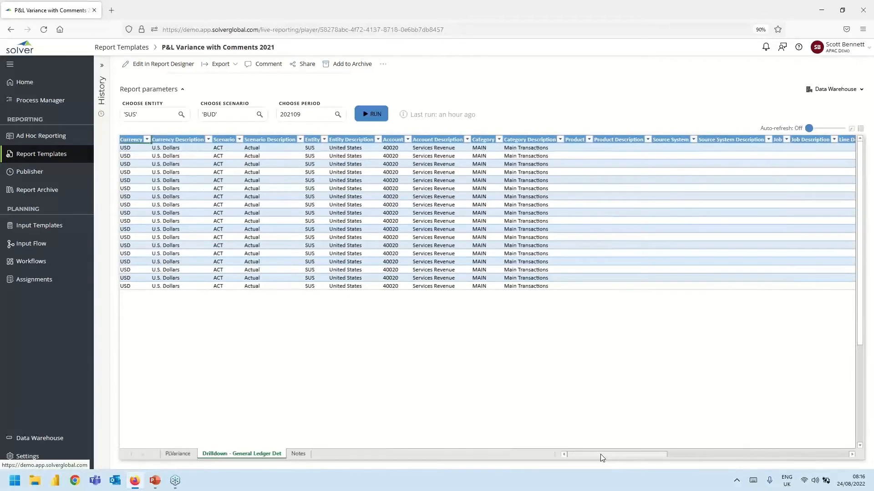
{"action": "left_click", "coordinate": [178, 454]}
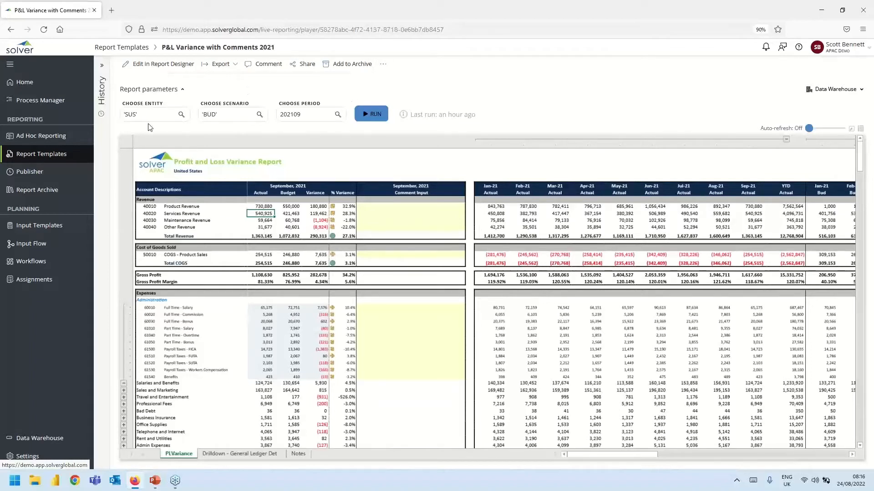
- Examine the selectable values of the report's entity, period and scenario parameters, cancelling each selection
{"action": "left_click", "coordinate": [181, 115]}
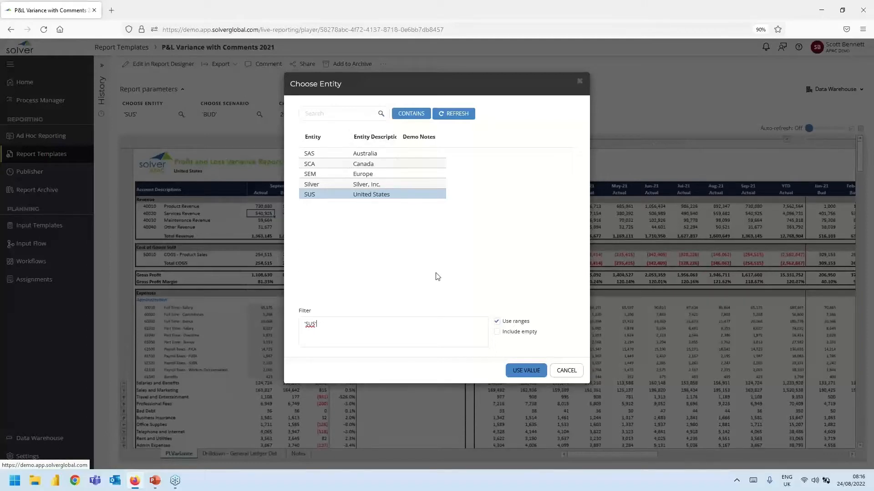
{"action": "left_click", "coordinate": [572, 377]}
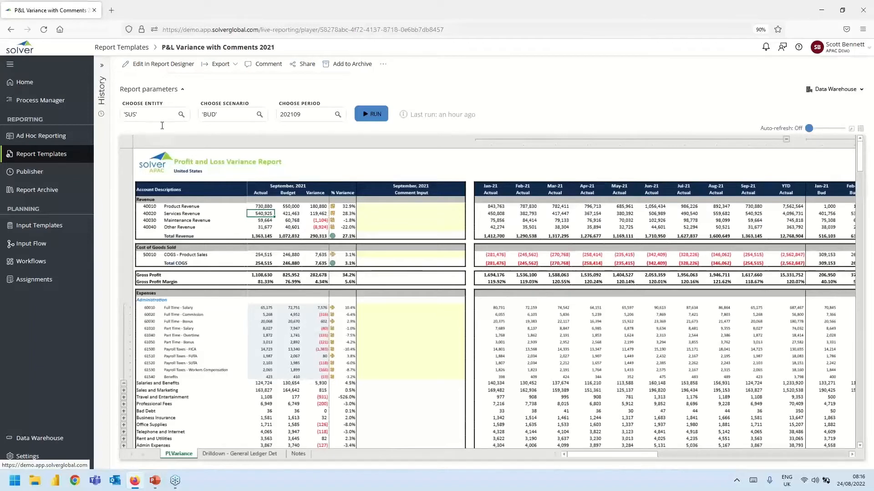
{"action": "left_click", "coordinate": [342, 119]}
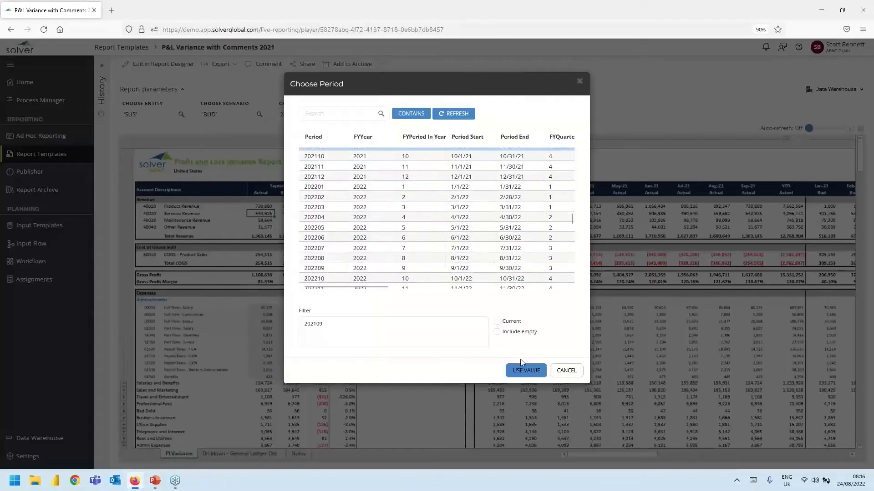
{"action": "left_click", "coordinate": [566, 371]}
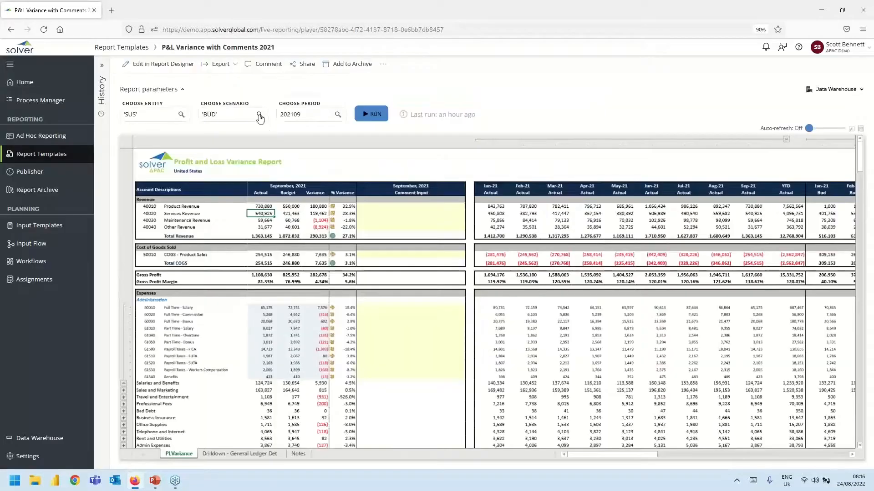
{"action": "left_click", "coordinate": [259, 115]}
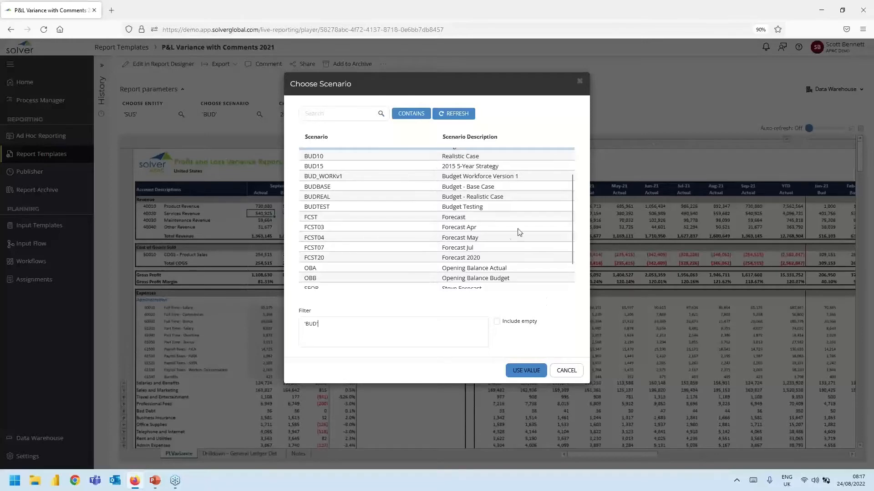
{"action": "scroll", "coordinate": [507, 234], "scroll_direction": "down", "scroll_amount": 2}
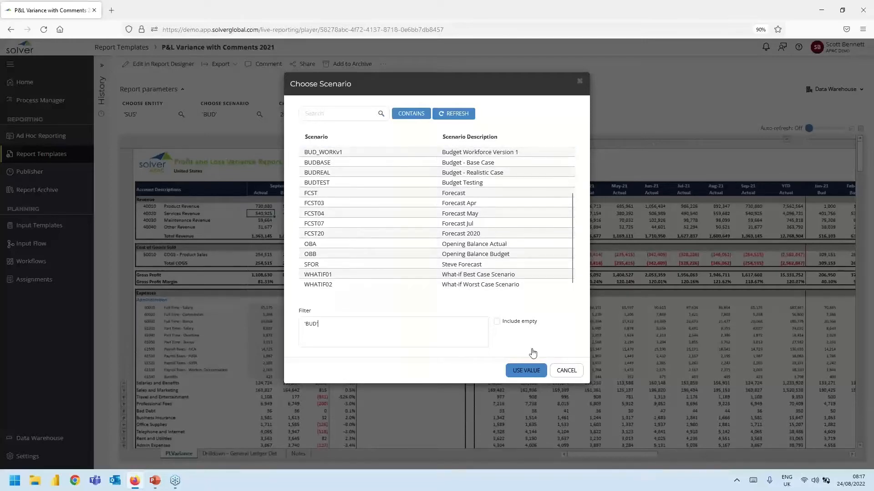
{"action": "left_click", "coordinate": [576, 376]}
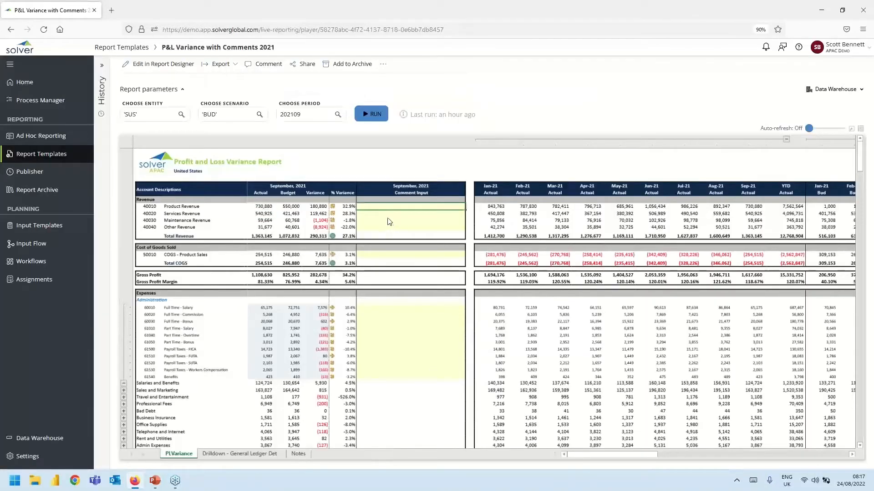
- Add a comment sheet based on the Management Comments Template to the report and return to the PLVariance sheet
{"action": "left_click", "coordinate": [391, 216]}
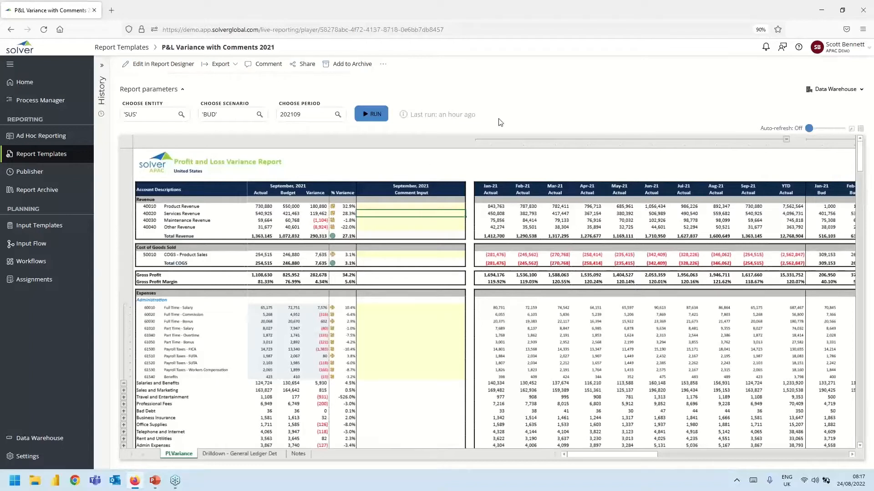
{"action": "left_click", "coordinate": [394, 207]}
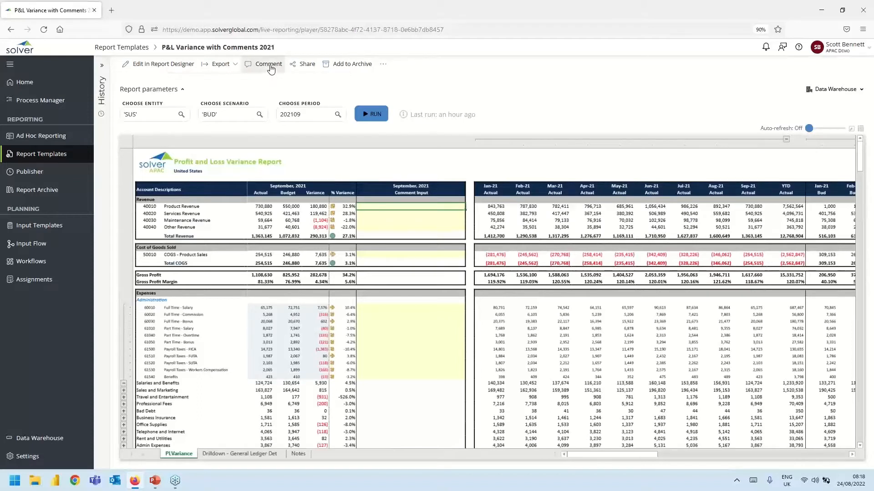
{"action": "left_click", "coordinate": [271, 68]}
{"action": "left_click", "coordinate": [675, 164]}
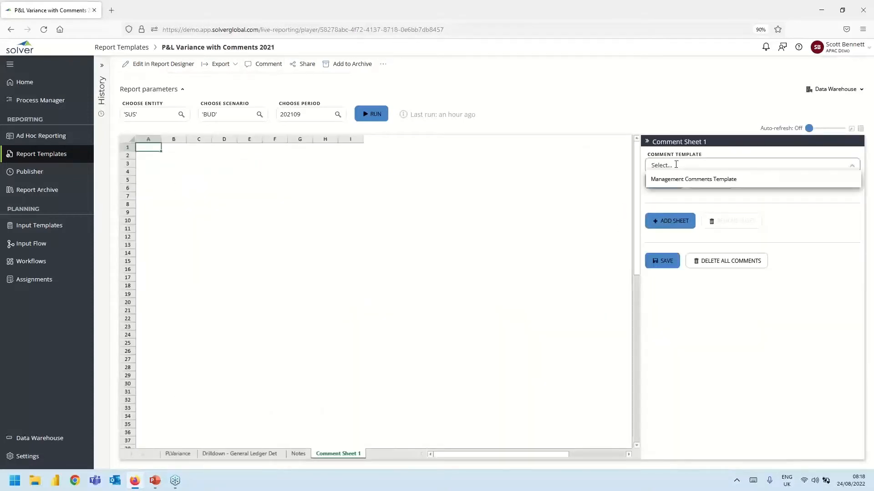
{"action": "left_click", "coordinate": [678, 179]}
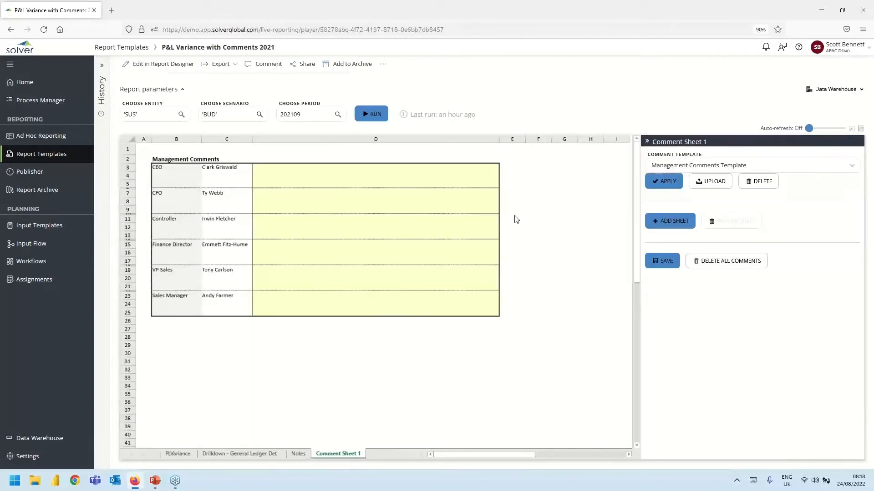
{"action": "left_click", "coordinate": [175, 454]}
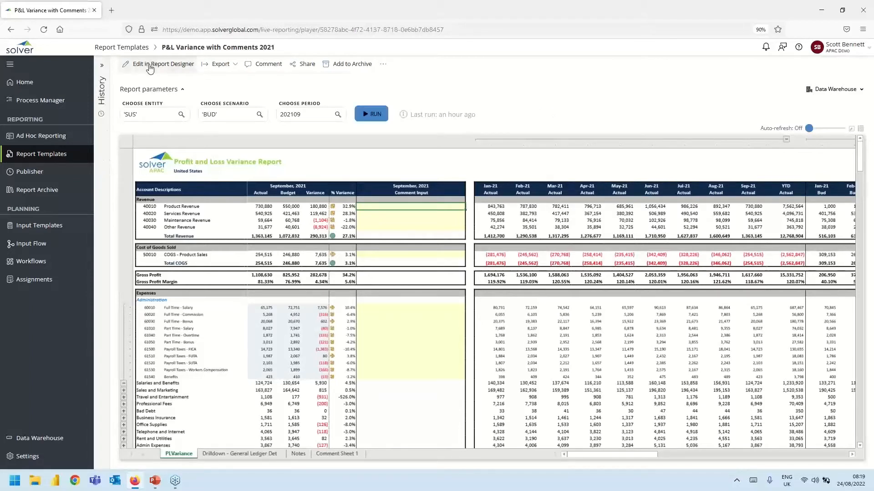
- Open the report in Excel's Report Designer without the Layout Editor and expand the General Ledger fields
{"action": "left_click", "coordinate": [150, 67]}
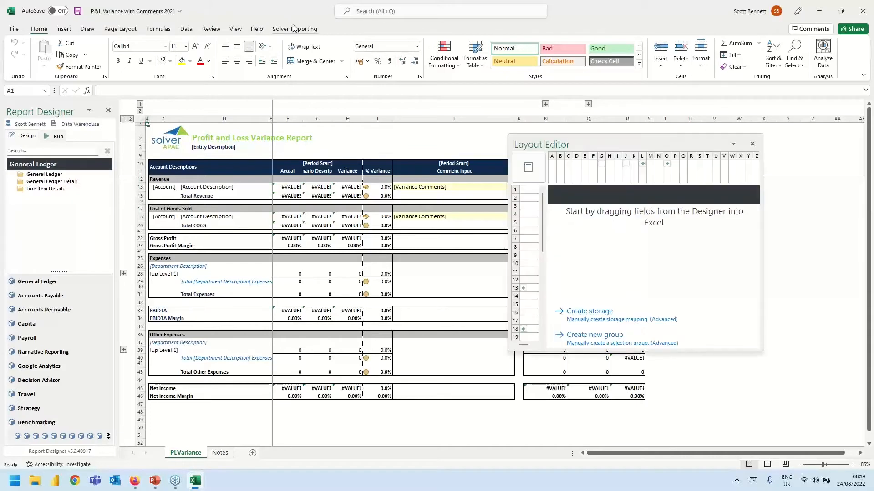
{"action": "left_click", "coordinate": [752, 144]}
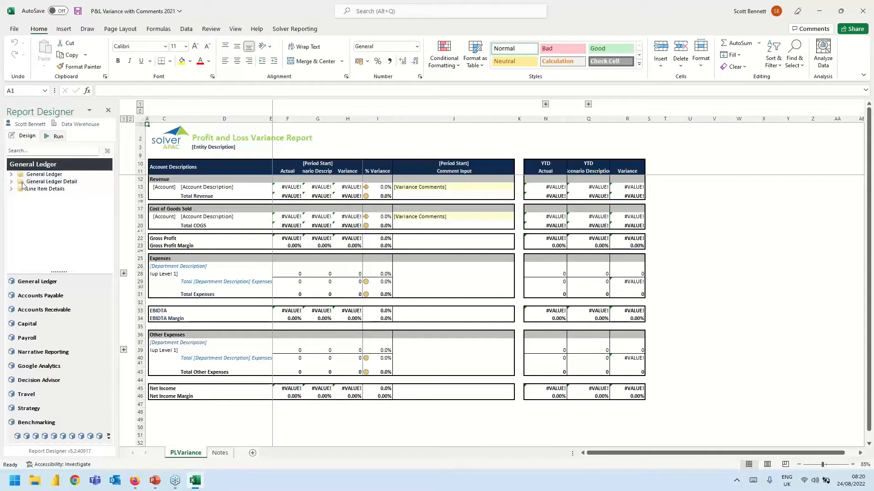
{"action": "left_click", "coordinate": [11, 174]}
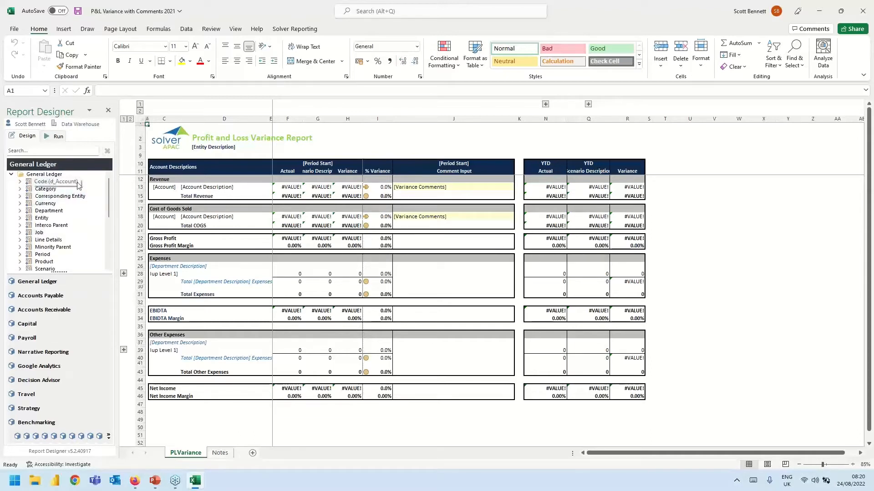
{"action": "left_click_drag", "start_coordinate": [78, 184], "coordinate": [163, 187]}
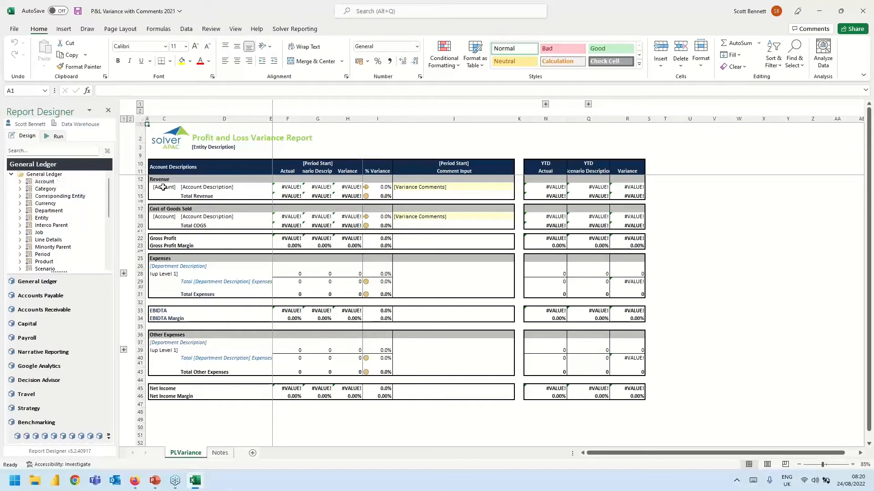
- Expand the Account fields and examine the scenario and variance formulas in the Revenue account row
{"action": "left_click", "coordinate": [20, 181]}
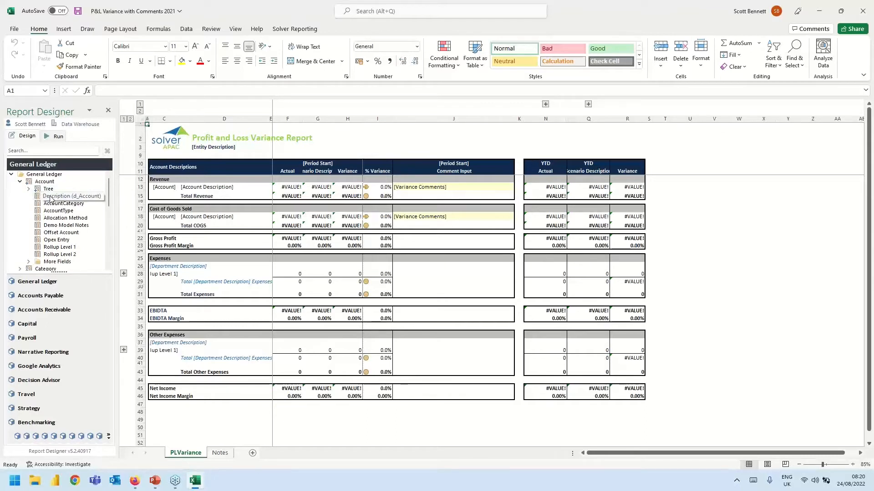
{"action": "left_click_drag", "start_coordinate": [51, 199], "coordinate": [210, 190]}
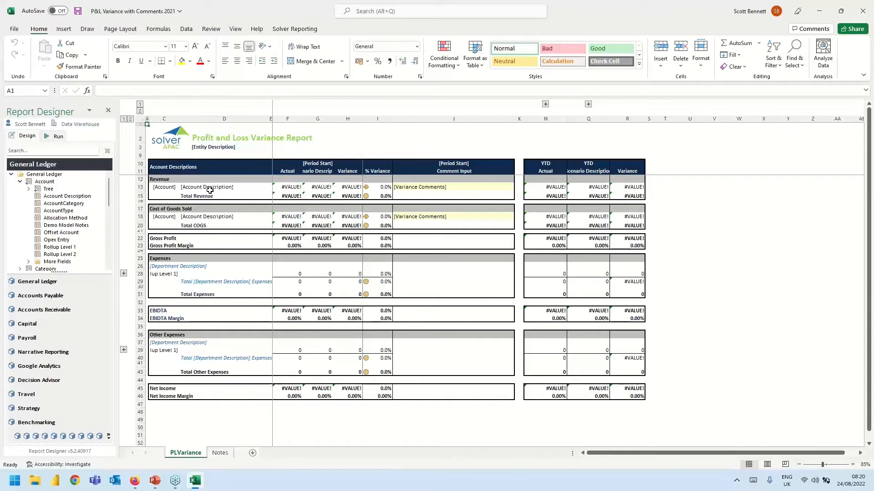
{"action": "left_click", "coordinate": [317, 188]}
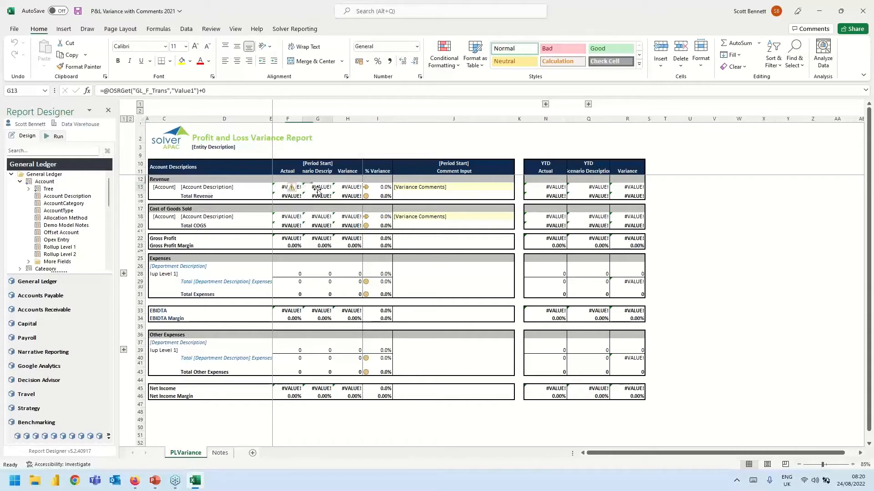
{"action": "left_click", "coordinate": [341, 187]}
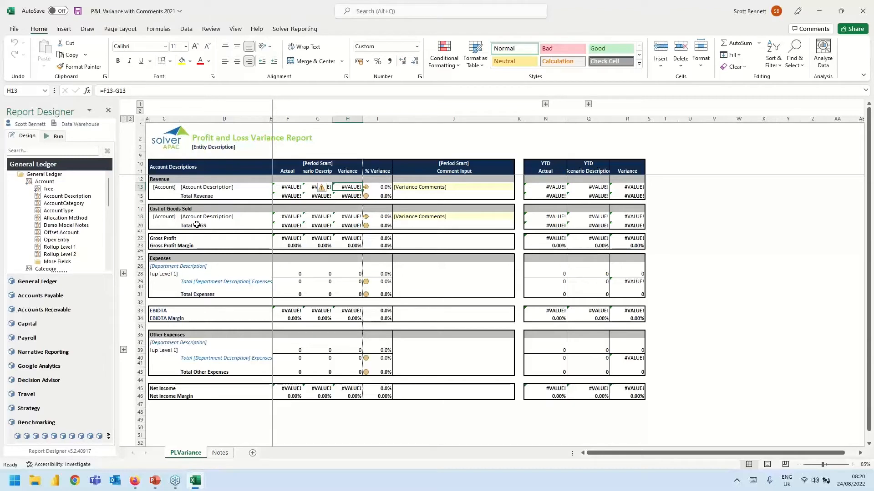
- Change the font colour of the "Profit and Loss Variance Report" title to dark navy blue
{"action": "double_click", "coordinate": [193, 136]}
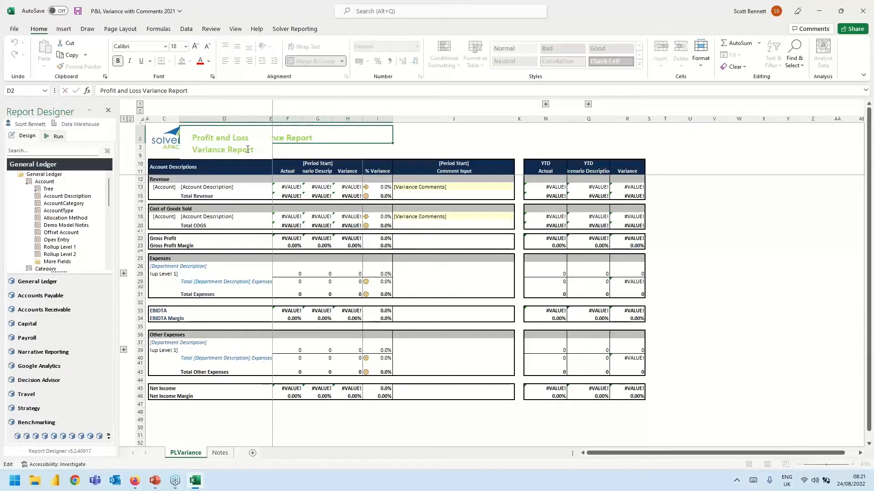
{"action": "left_click_drag", "start_coordinate": [247, 149], "coordinate": [191, 137]}
{"action": "left_click", "coordinate": [208, 61]}
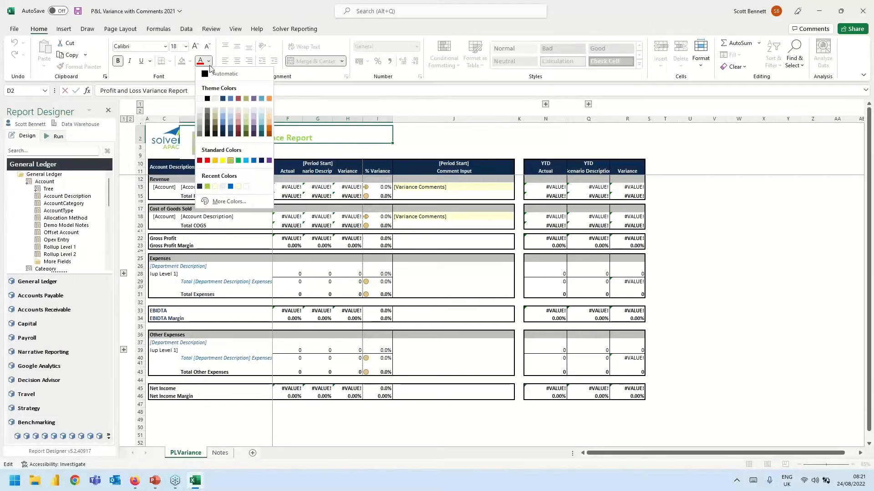
{"action": "left_click", "coordinate": [199, 186]}
{"action": "left_click", "coordinate": [340, 188]}
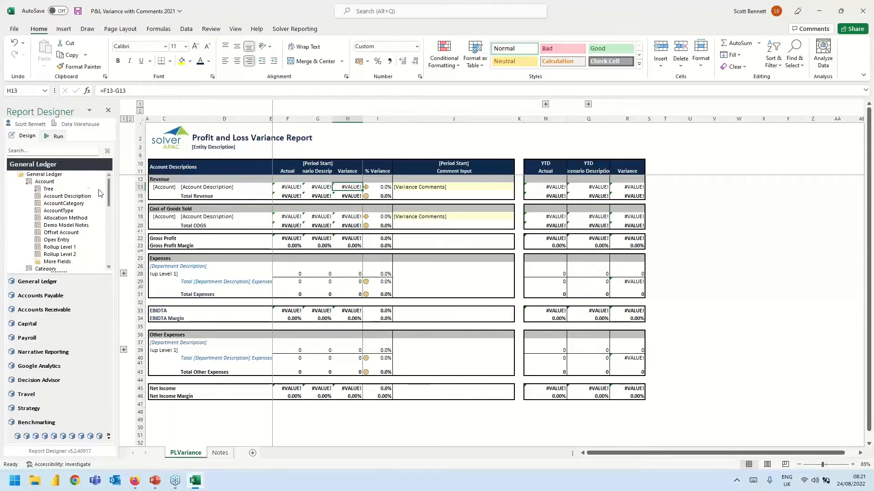
- Run the report from the Report Designer for entity SUS, scenario BUD and period 202109, and return to its design
{"action": "left_click", "coordinate": [58, 136]}
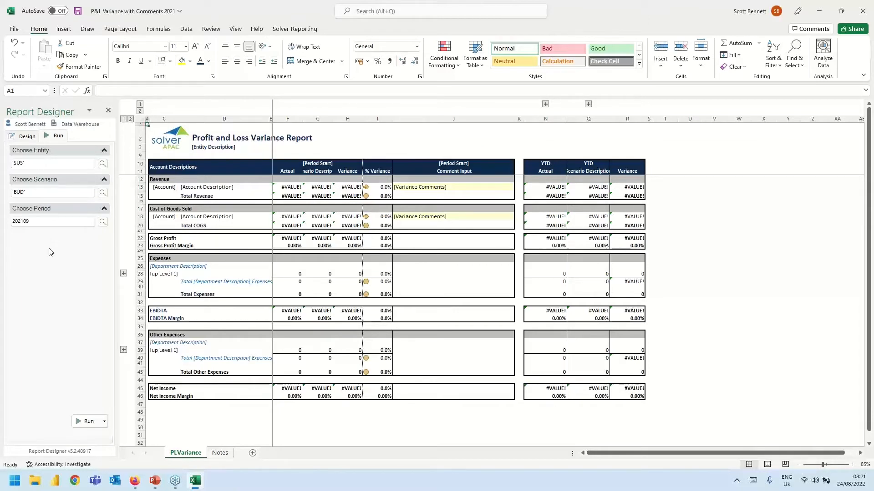
{"action": "left_click", "coordinate": [88, 420]}
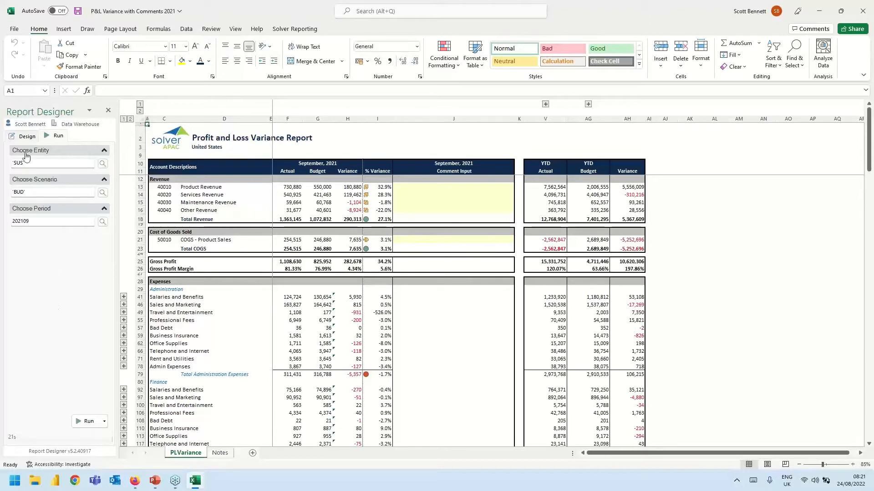
{"action": "left_click", "coordinate": [27, 136]}
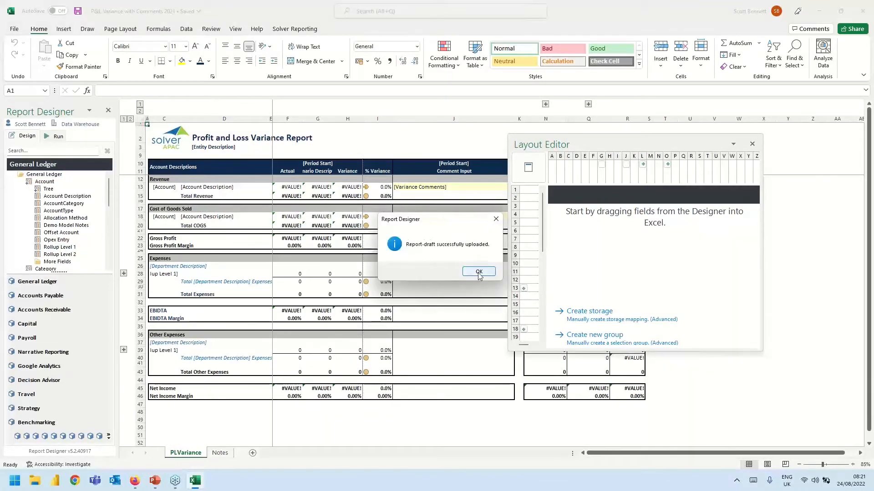
- Close Excel once the report draft is uploaded, and refresh and rerun the report in the Solver web portal for SUS, BUD and 202109
{"action": "left_click", "coordinate": [479, 272]}
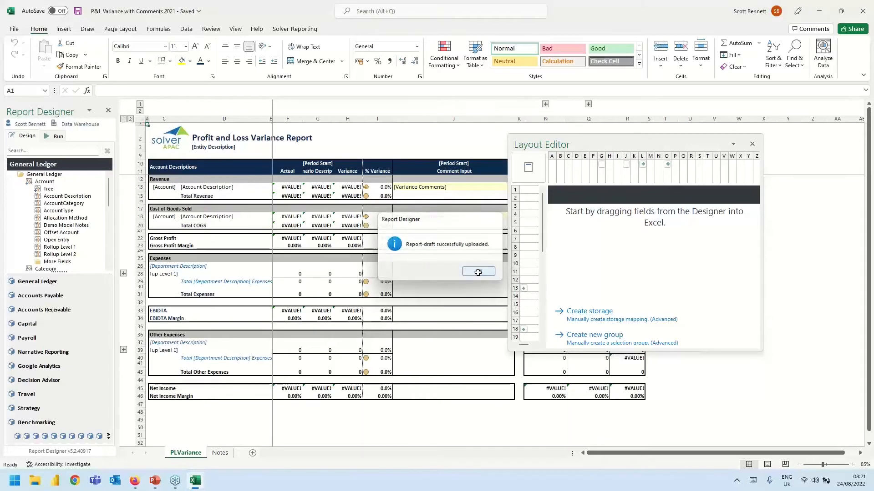
{"action": "left_click", "coordinate": [869, 11]}
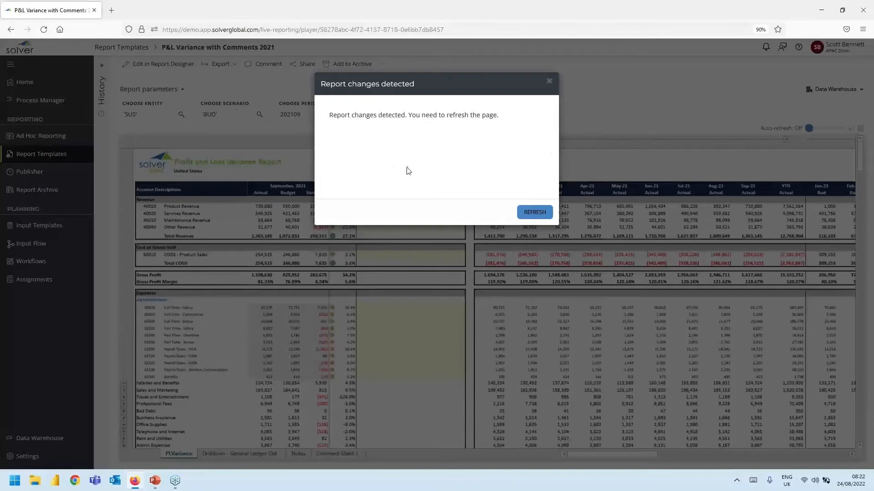
{"action": "left_click", "coordinate": [541, 217]}
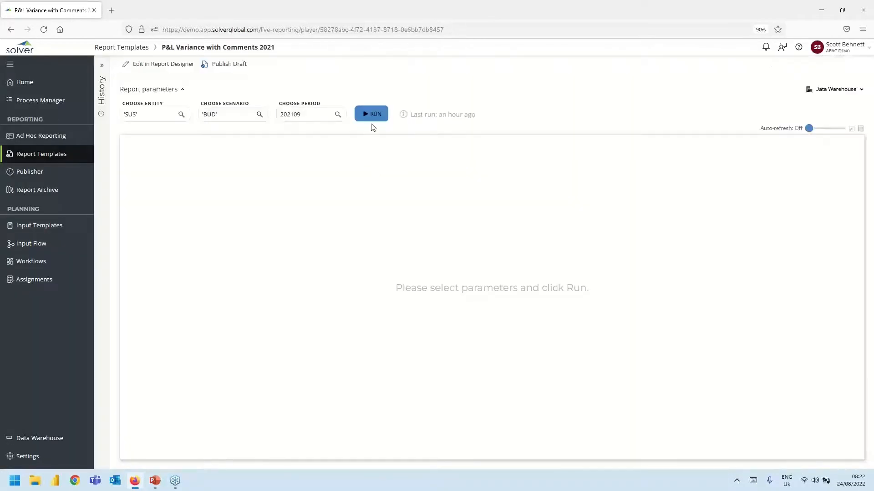
{"action": "left_click", "coordinate": [372, 116]}
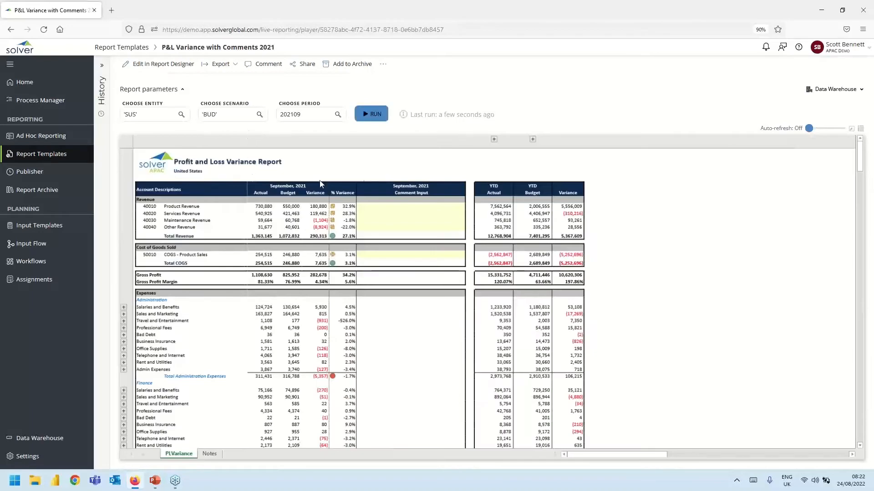
- Mark four individual users as recipients for sharing the report, and cancel the sharing
{"action": "left_click", "coordinate": [308, 65]}
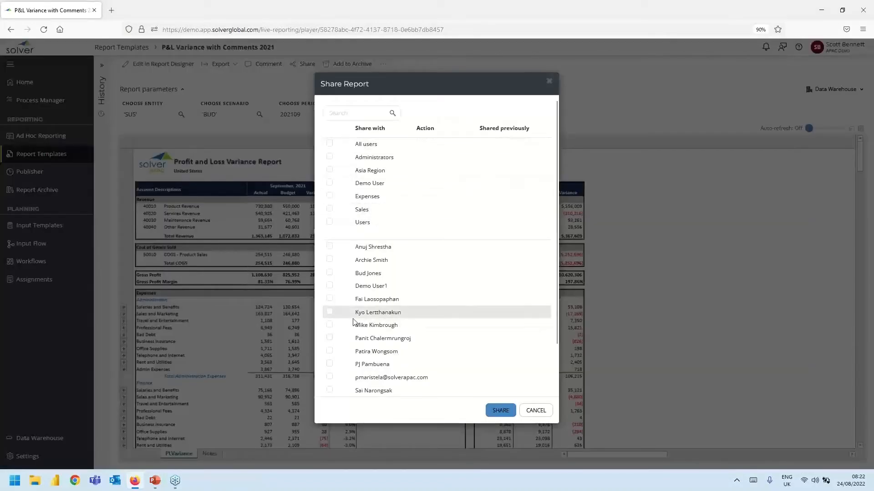
{"action": "left_click", "coordinate": [329, 286]}
{"action": "left_click", "coordinate": [330, 300]}
{"action": "left_click", "coordinate": [329, 312]}
{"action": "left_click", "coordinate": [329, 325]}
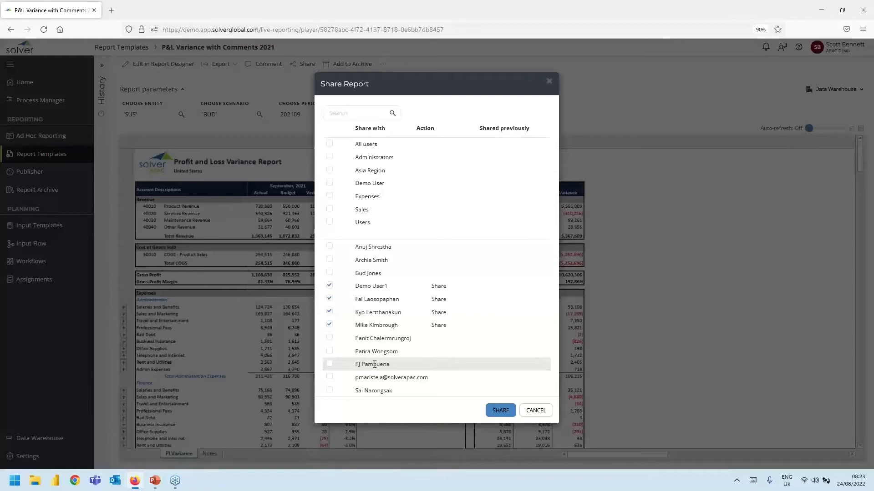
{"action": "left_click", "coordinate": [536, 411]}
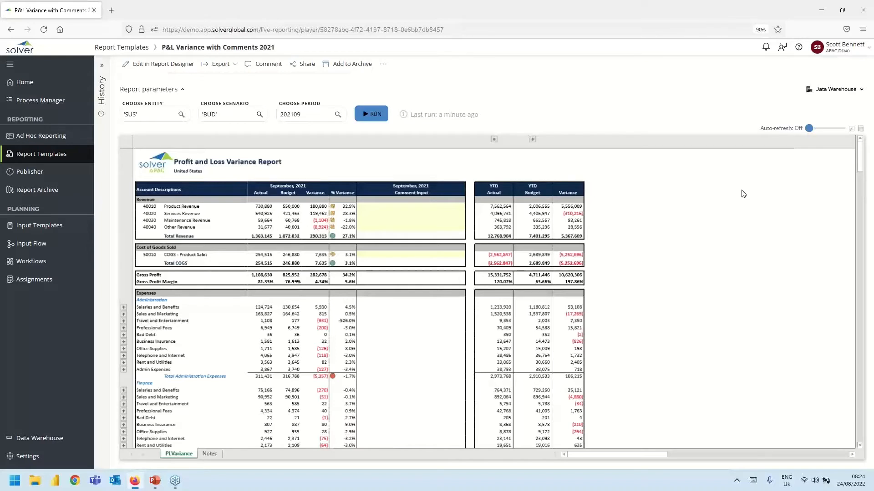
- Examine the selectable values of the report's entity and scenario parameters, cancelling both selections
{"action": "left_click", "coordinate": [182, 115]}
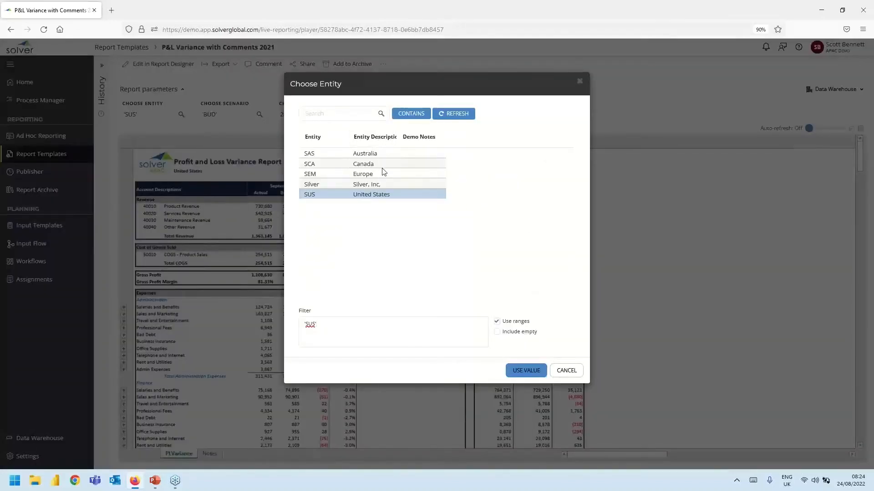
{"action": "left_click", "coordinate": [565, 371]}
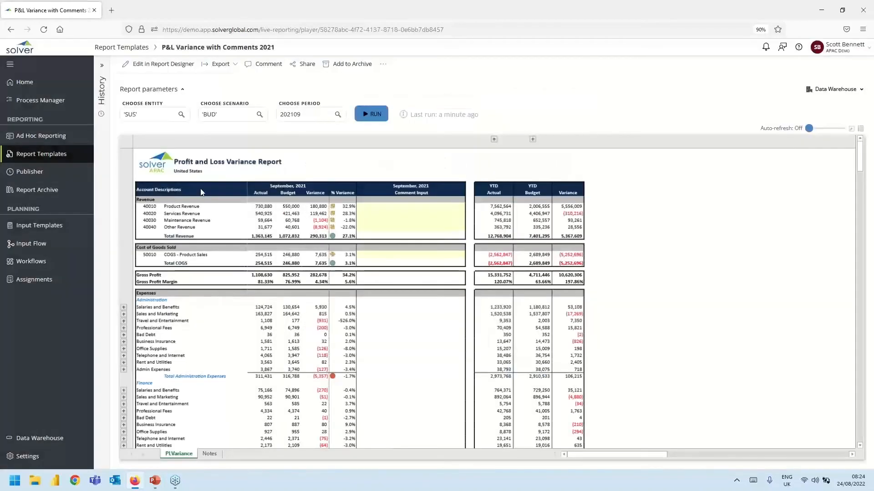
{"action": "left_click", "coordinate": [260, 117]}
{"action": "scroll", "coordinate": [359, 163], "scroll_direction": "down", "scroll_amount": 1}
{"action": "scroll", "coordinate": [359, 168], "scroll_direction": "up", "scroll_amount": 1}
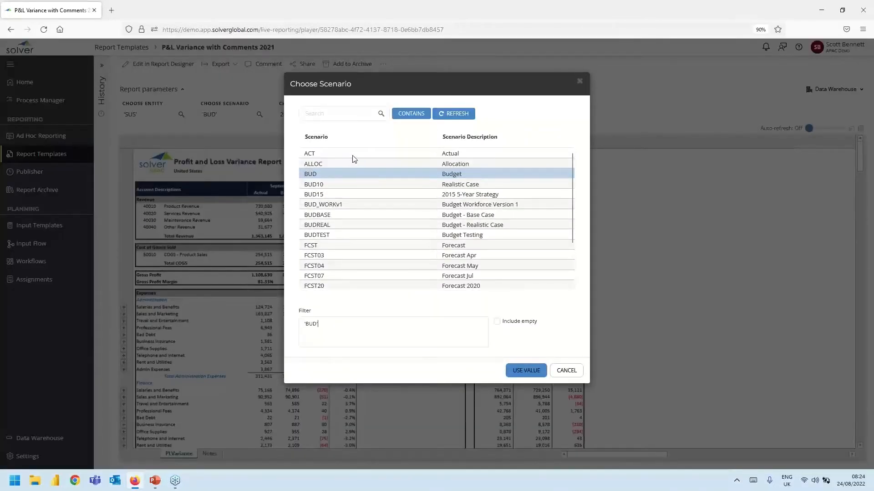
{"action": "left_click", "coordinate": [566, 371]}
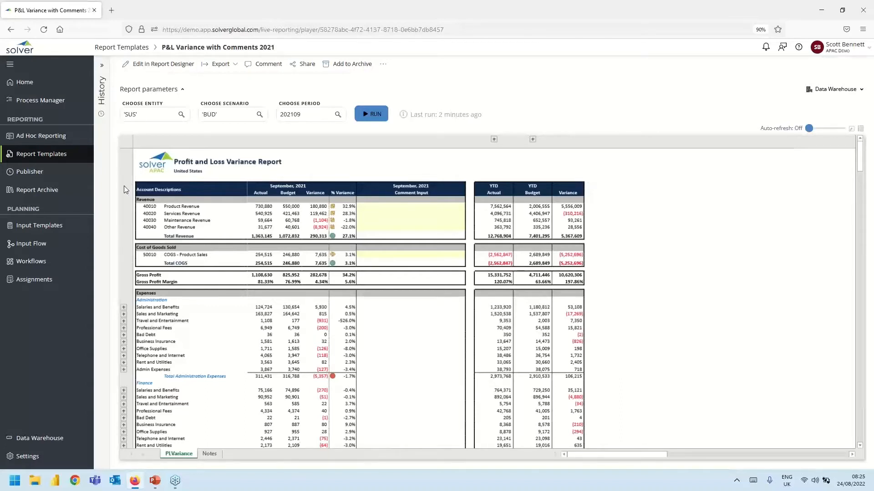
- Leave the variance report and open the "P&L - Companies Across Columns with Trees" report template
{"action": "left_click", "coordinate": [47, 153]}
{"action": "left_click", "coordinate": [503, 325]}
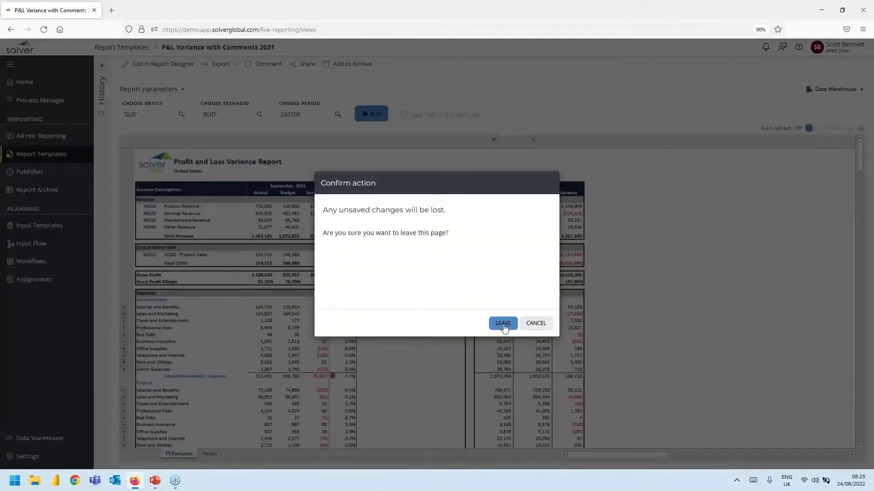
{"action": "left_click", "coordinate": [504, 327]}
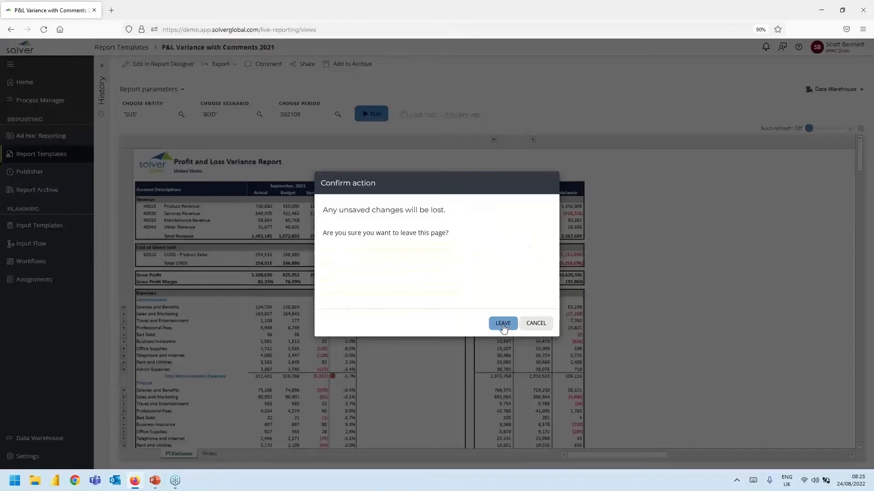
{"action": "left_click", "coordinate": [504, 327]}
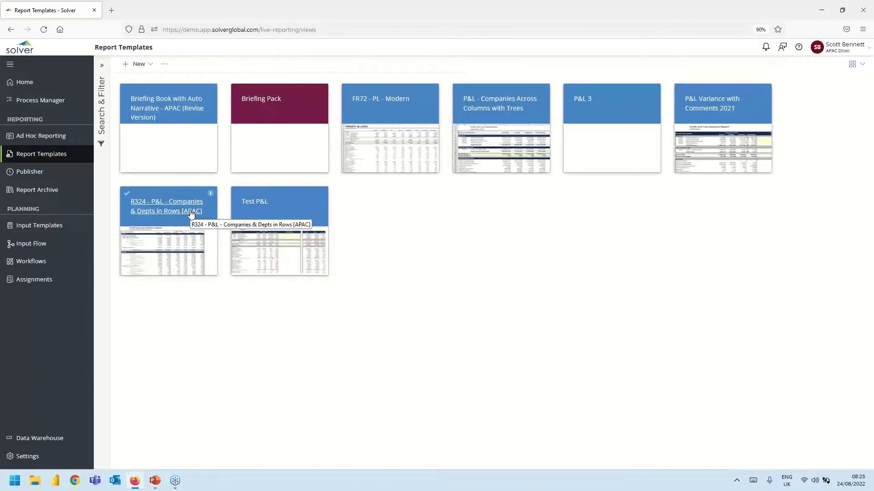
{"action": "left_click", "coordinate": [474, 114]}
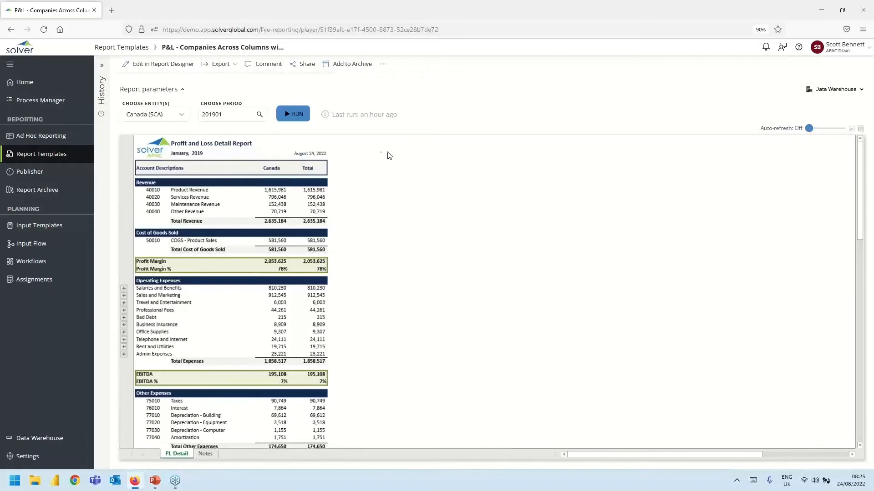
- Set the report's entity parameter to Consolidated Node (CONSOL) in the Geography tree
{"action": "left_click", "coordinate": [183, 116]}
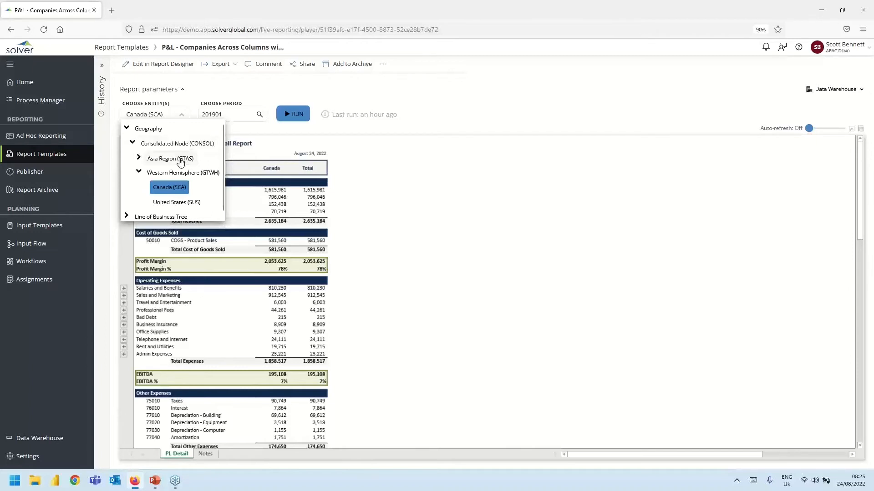
{"action": "left_click", "coordinate": [179, 189]}
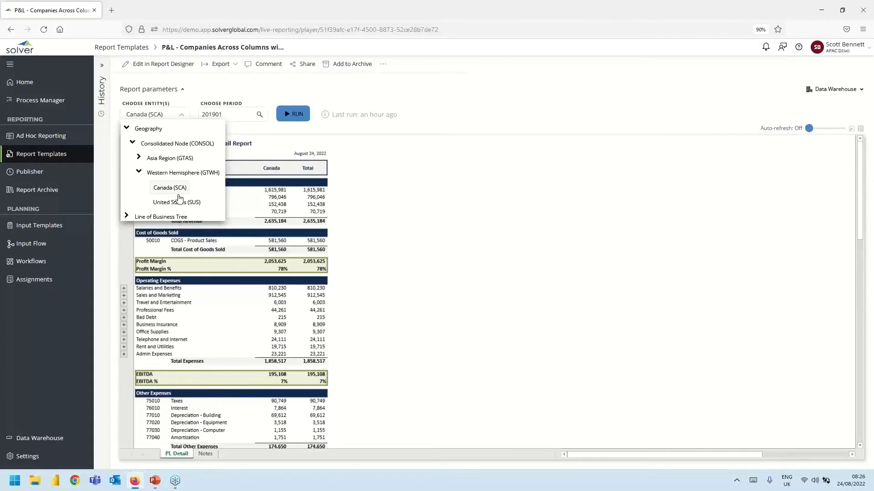
{"action": "left_click", "coordinate": [178, 193]}
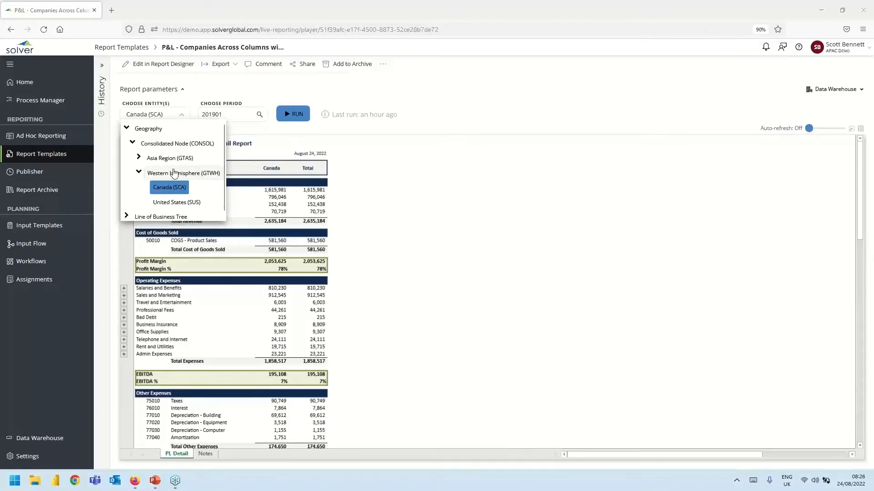
{"action": "left_click", "coordinate": [167, 145]}
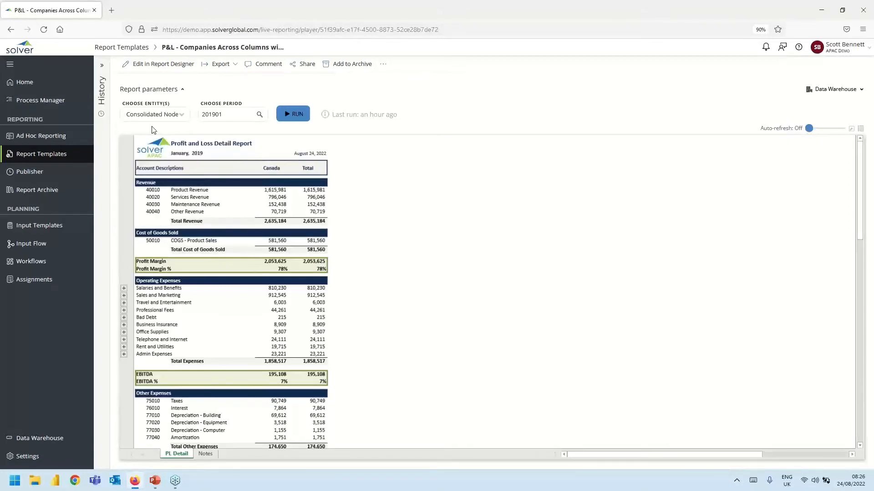
- Open the "R324 - P&L - Companies & Depts in Rows [APAC]" report and examine its selectable departments, cancelling the selection
{"action": "left_click", "coordinate": [43, 154]}
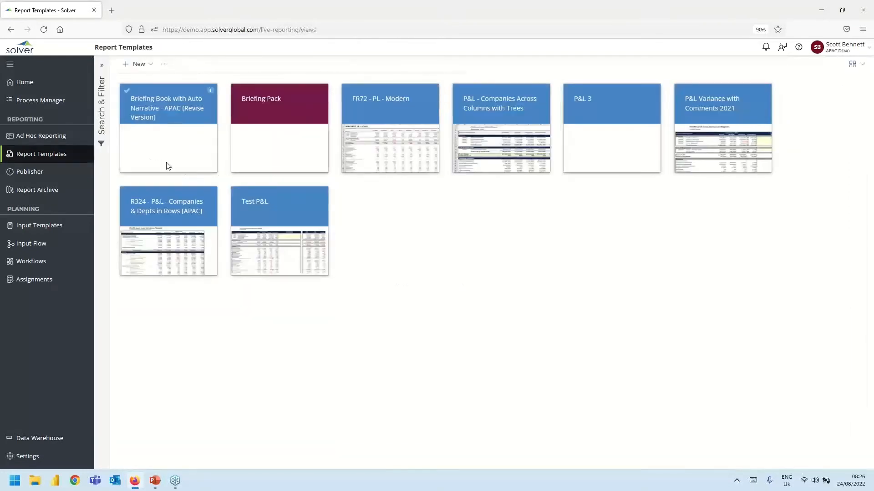
{"action": "left_click", "coordinate": [174, 209]}
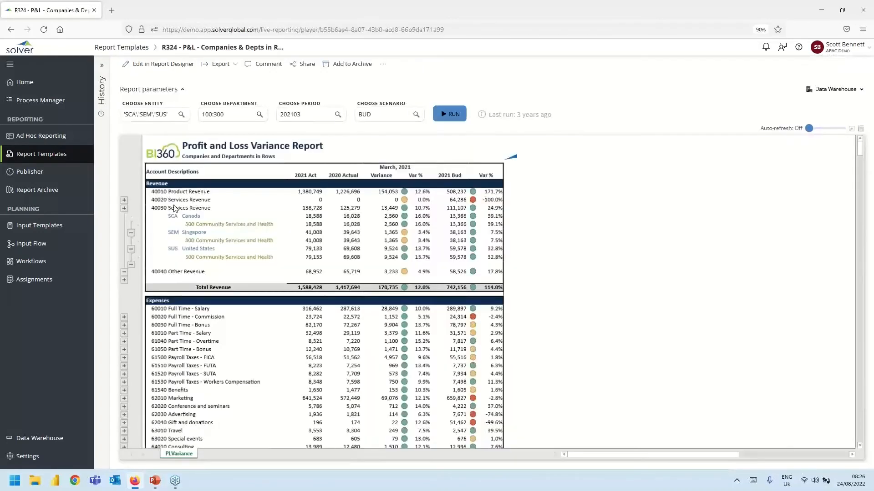
{"action": "scroll", "coordinate": [273, 200], "scroll_direction": "down", "scroll_amount": 1}
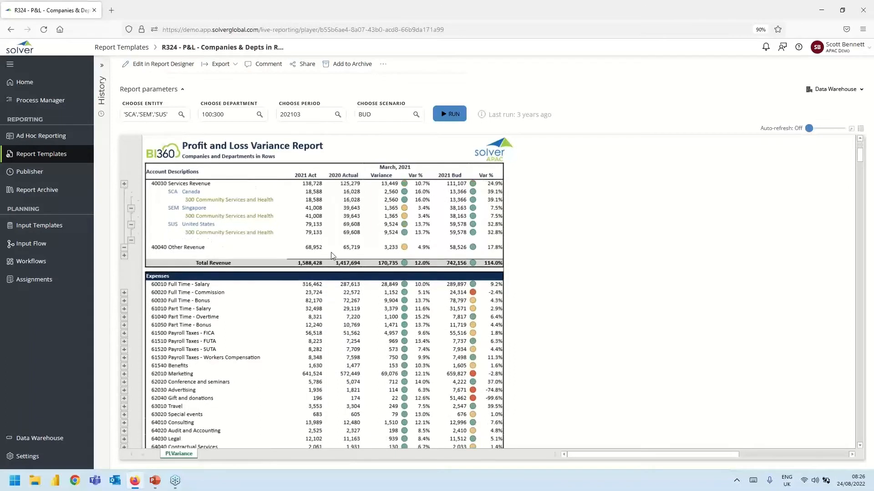
{"action": "left_click", "coordinate": [259, 116]}
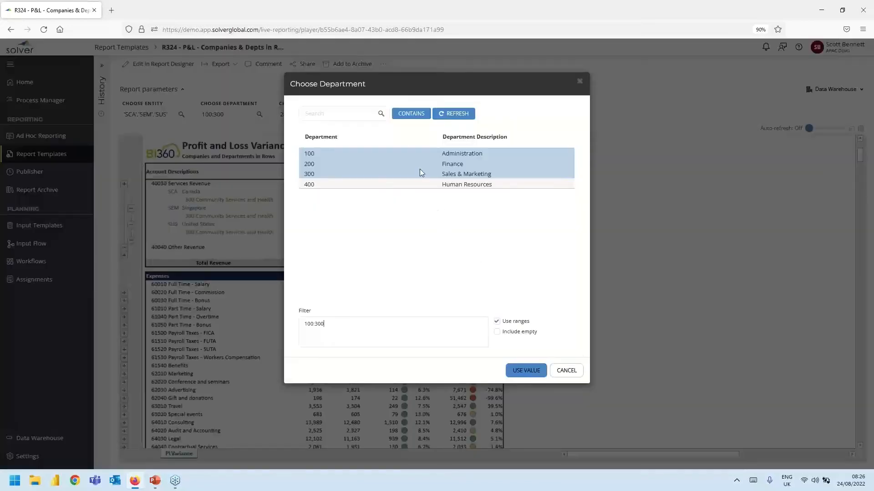
{"action": "left_click", "coordinate": [566, 372]}
- Leave the R324 report and open the Report Archive
{"action": "left_click", "coordinate": [72, 159]}
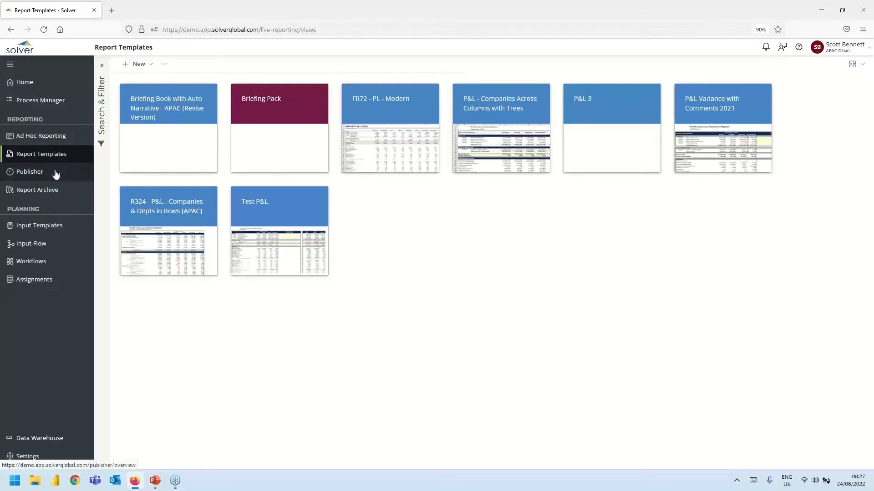
{"action": "left_click", "coordinate": [53, 190]}
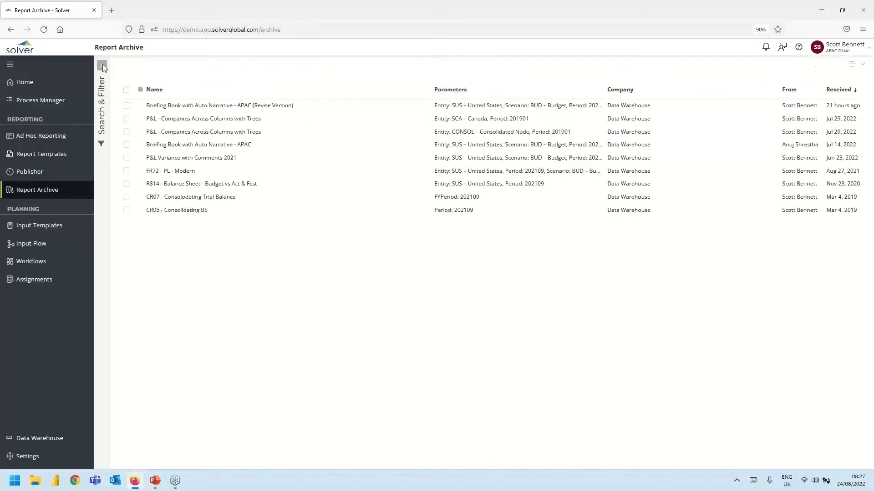
- Open the archived report "Briefing Book with Auto Narrative - APAC (Revise Version)"
{"action": "left_click", "coordinate": [99, 66]}
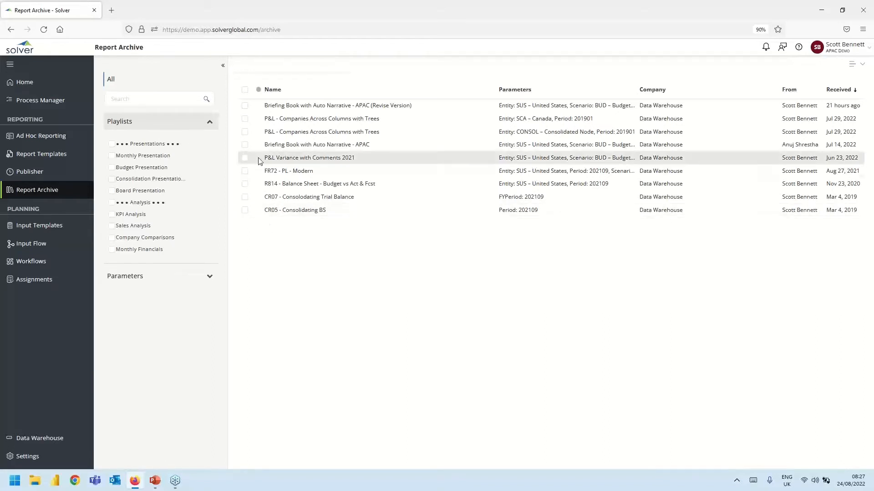
{"action": "left_click", "coordinate": [245, 106]}
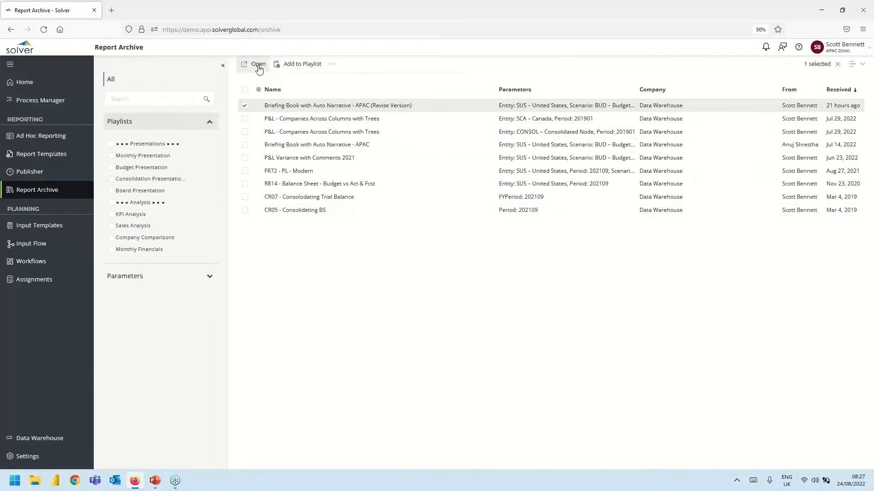
{"action": "left_click", "coordinate": [258, 66]}
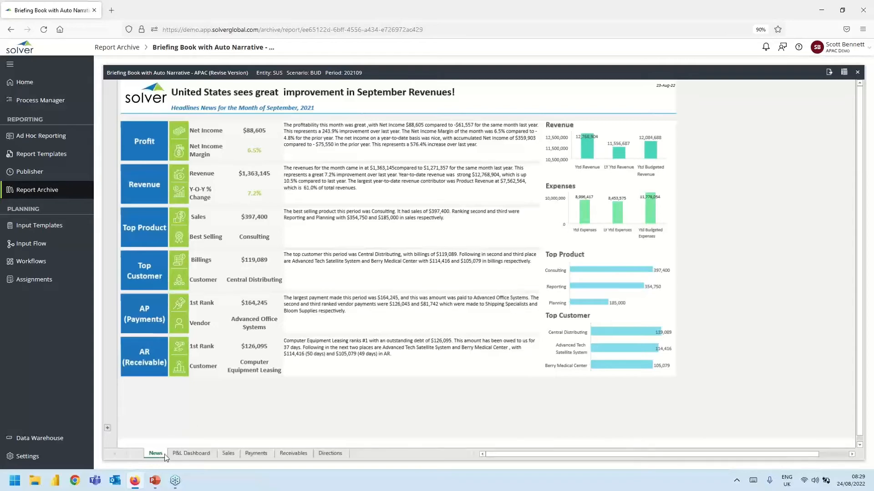
- Open the briefing book's P&L Dashboard sheet and display the drilldown choices for the PY Actual amount of 60010 Full Time - Salary
{"action": "left_click", "coordinate": [191, 454]}
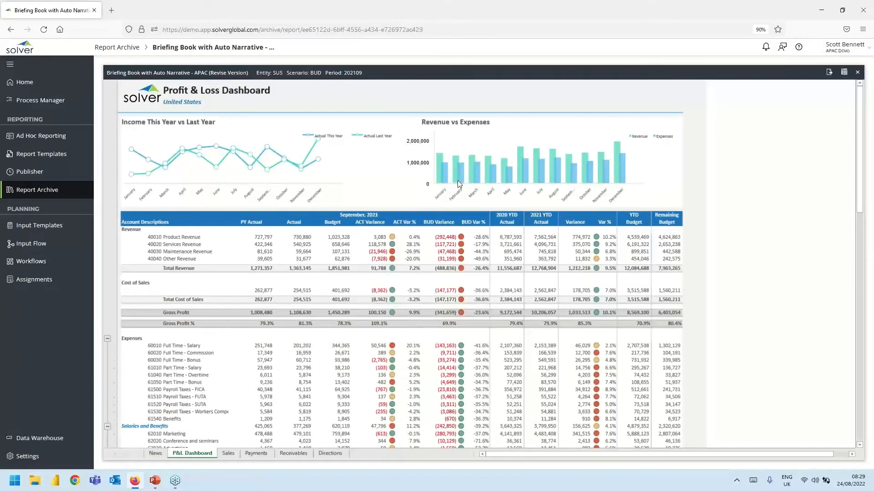
{"action": "scroll", "coordinate": [258, 377], "scroll_direction": "down", "scroll_amount": 2}
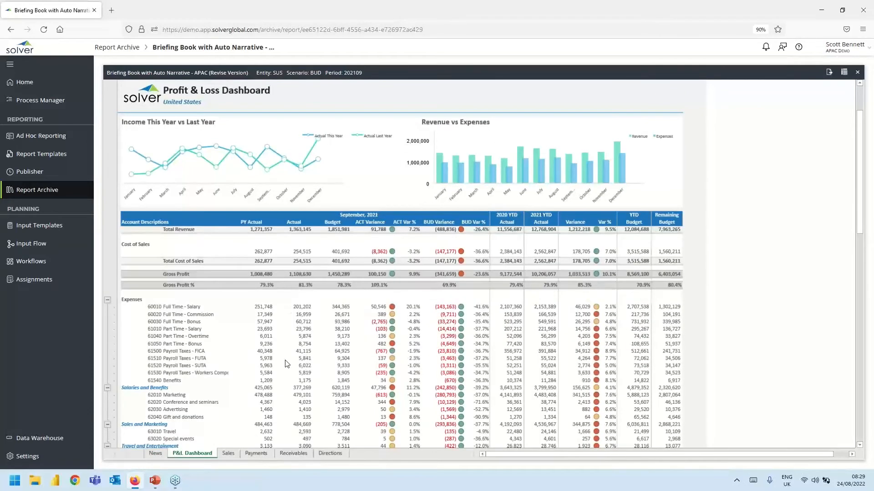
{"action": "left_click", "coordinate": [271, 309]}
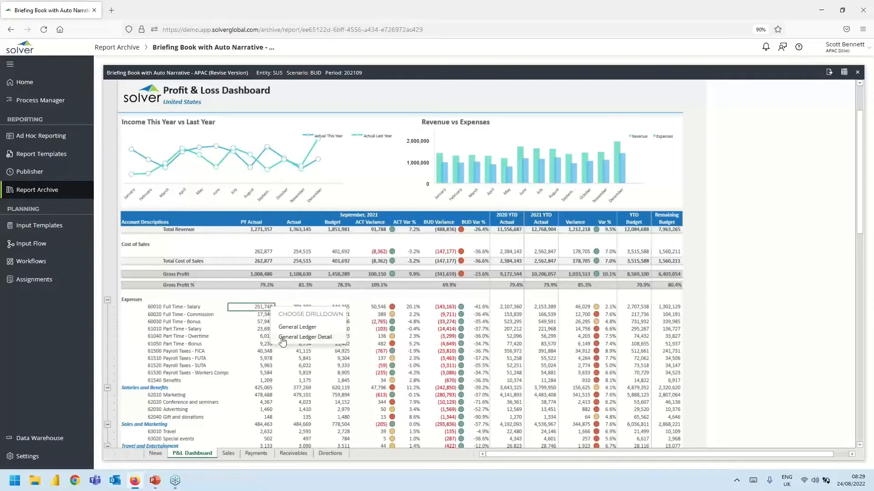
- Look through the briefing book's Sales, Payments, Receivables and Directions sheets, ending back on the P&L Dashboard
{"action": "left_click", "coordinate": [228, 454]}
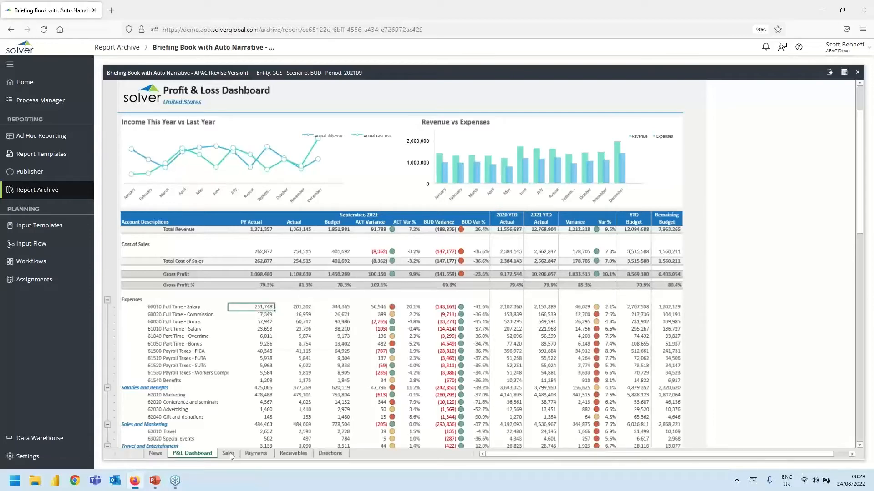
{"action": "left_click", "coordinate": [256, 454]}
{"action": "left_click", "coordinate": [293, 453]}
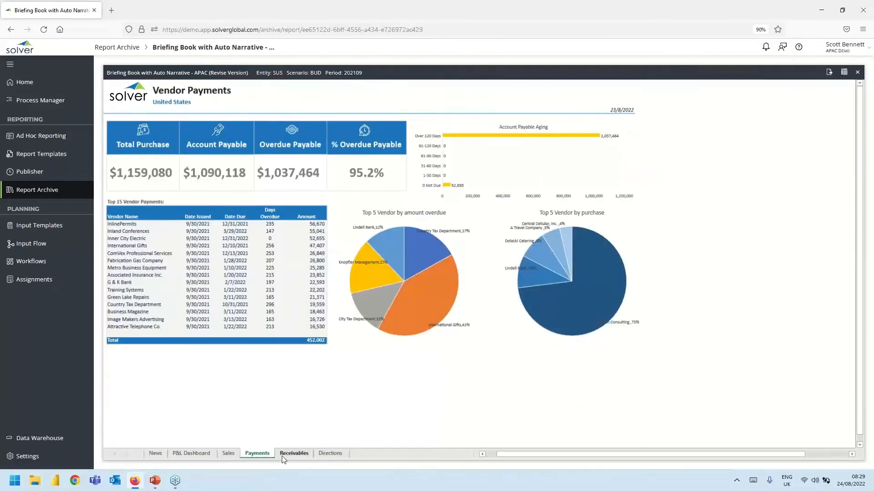
{"action": "left_click", "coordinate": [331, 455]}
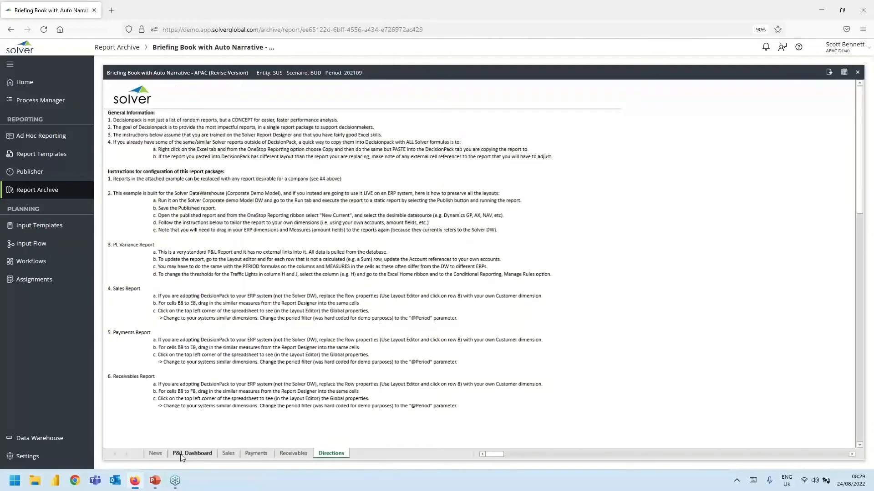
{"action": "left_click", "coordinate": [182, 455]}
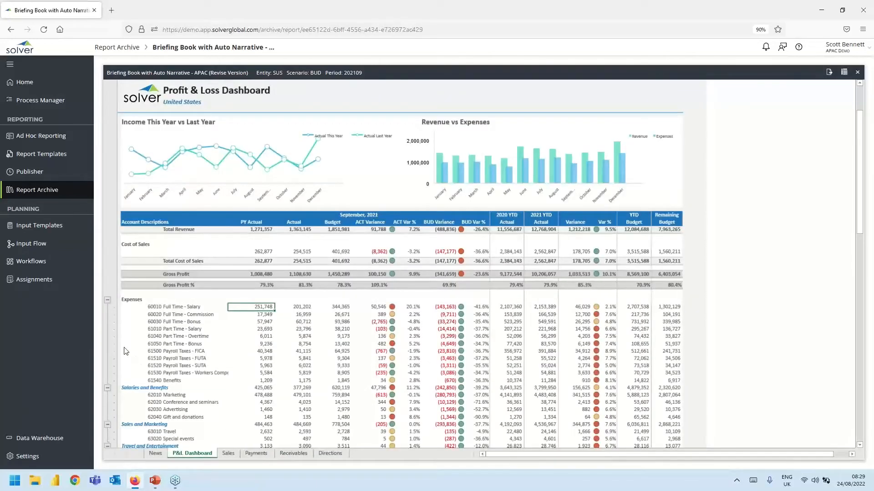
- Create a new Publisher job named "Monthly Report Pack" with the description "Board Members"
{"action": "left_click", "coordinate": [41, 177]}
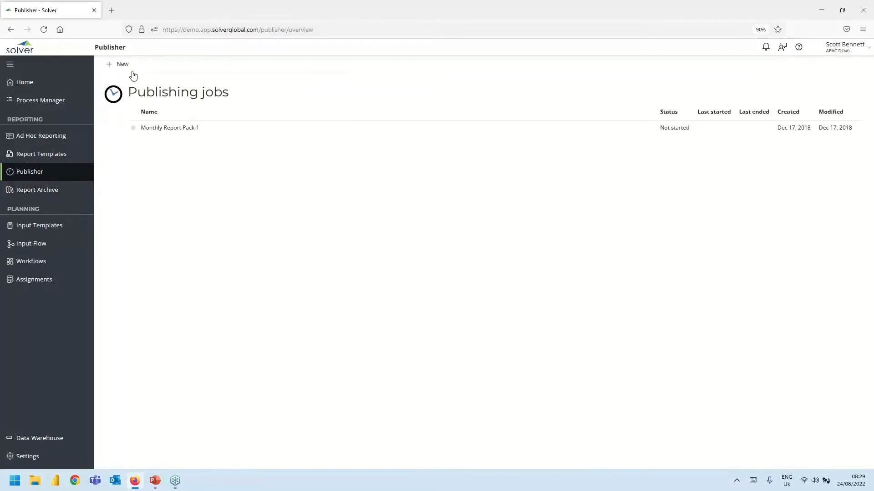
{"action": "left_click", "coordinate": [122, 64]}
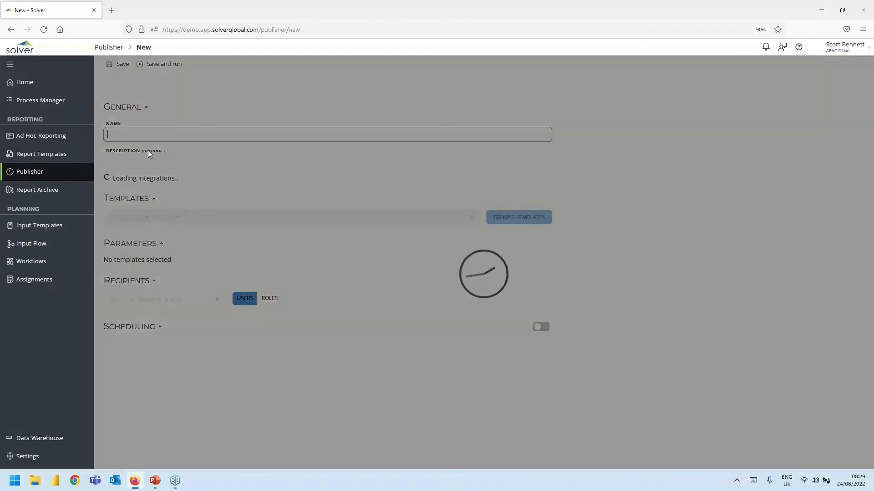
{"action": "type", "text": "Monthly "}
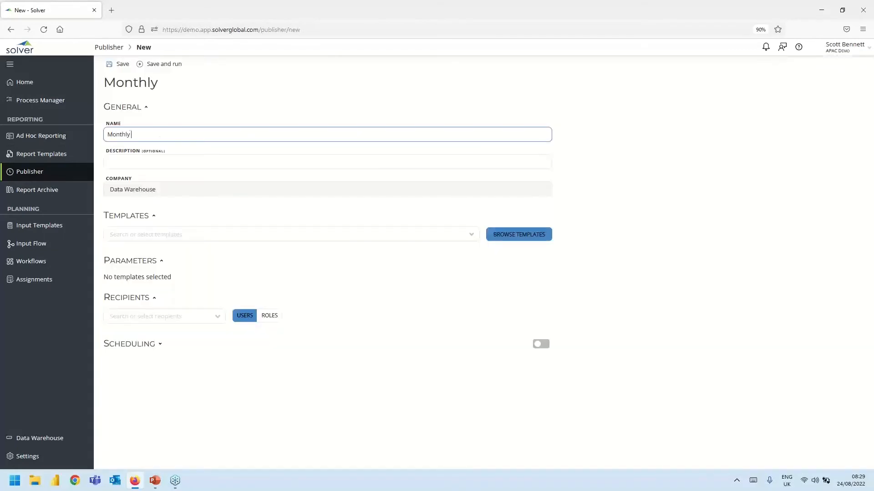
{"action": "type", "text": "Report Pac"}
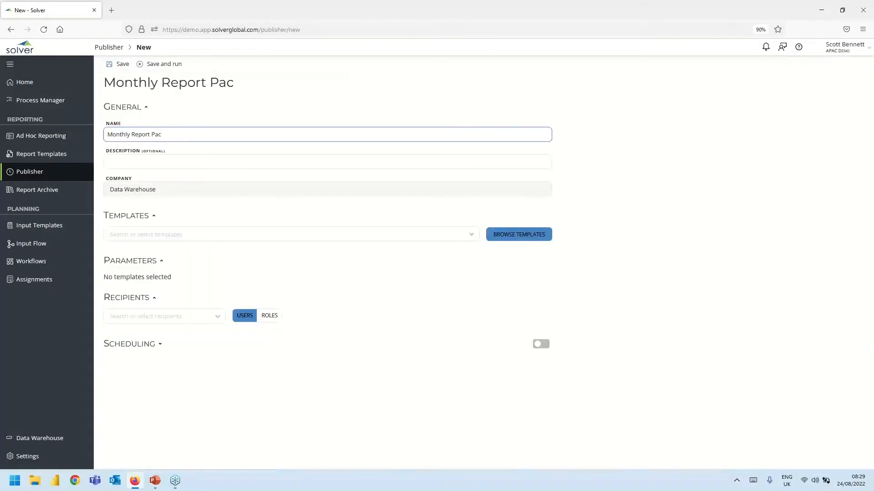
{"action": "type", "text": "k"}
{"action": "left_click", "coordinate": [153, 162]}
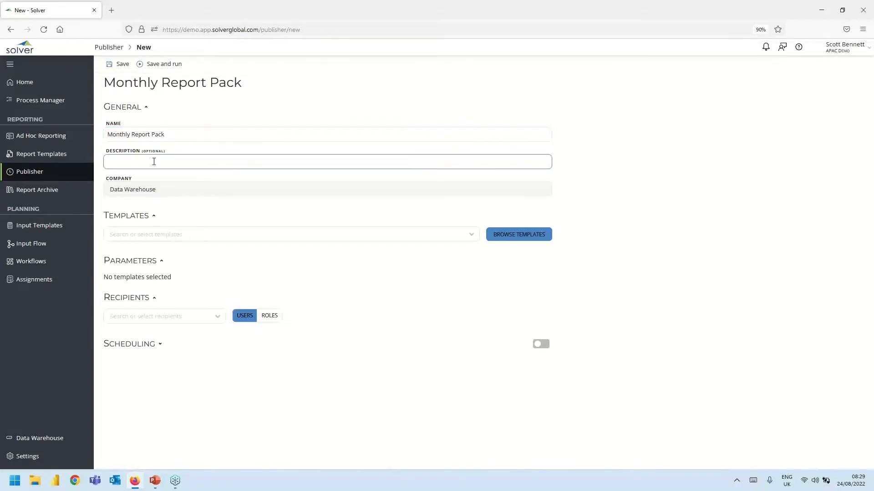
{"action": "type", "text": "Board Members"}
- Add the Monthly Sales Reports package as the publishing job's template
{"action": "left_click", "coordinate": [451, 231]}
{"action": "left_click", "coordinate": [471, 235]}
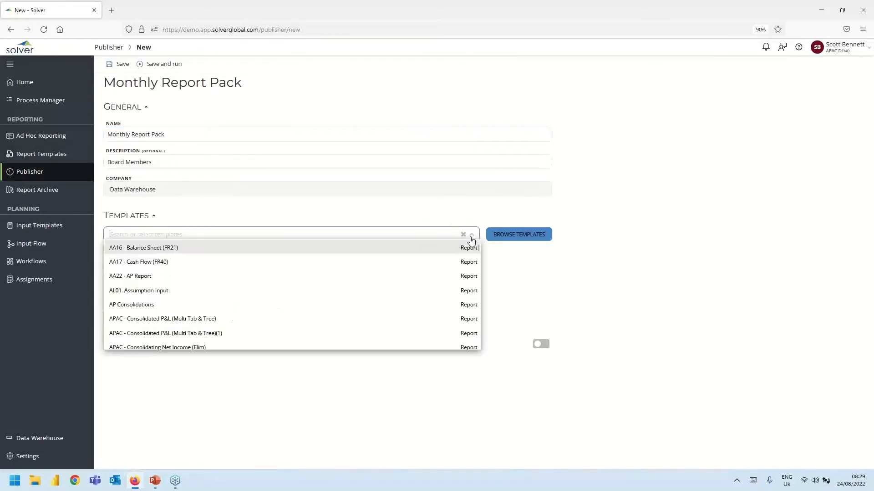
{"action": "scroll", "coordinate": [225, 322], "scroll_direction": "down", "scroll_amount": 6}
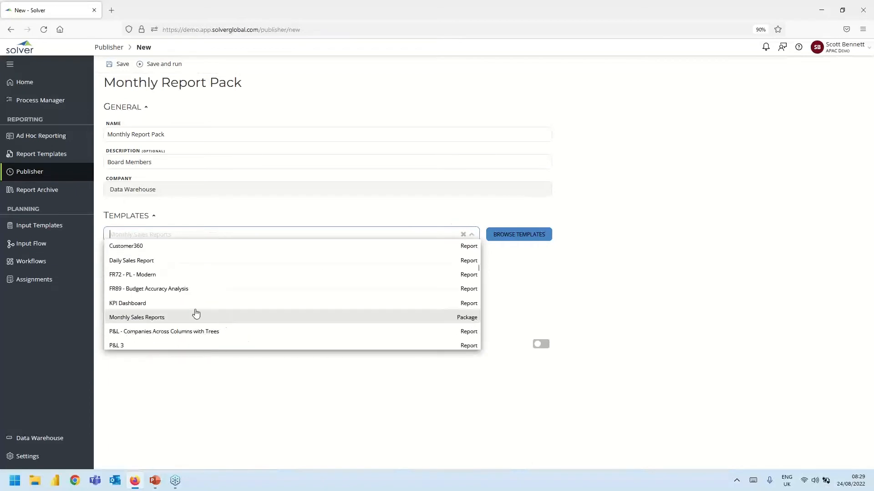
{"action": "left_click", "coordinate": [163, 315]}
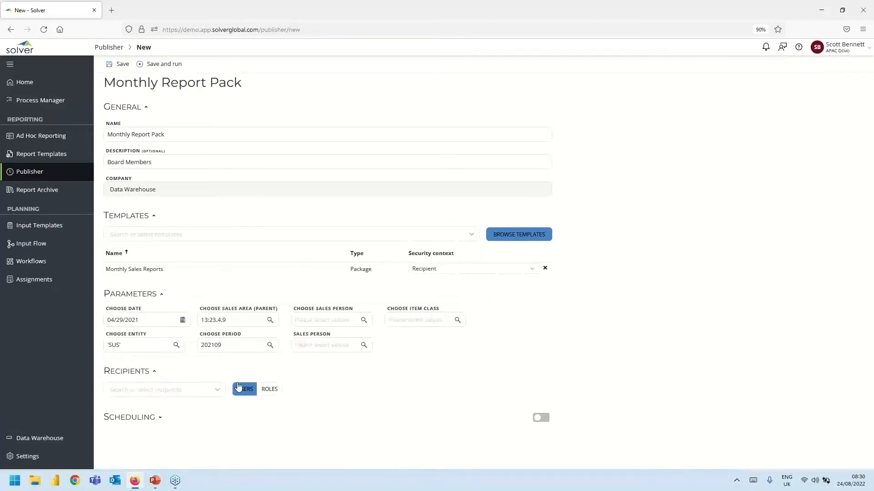
- Add the second listed user as a recipient of the publishing job
{"action": "left_click", "coordinate": [218, 390]}
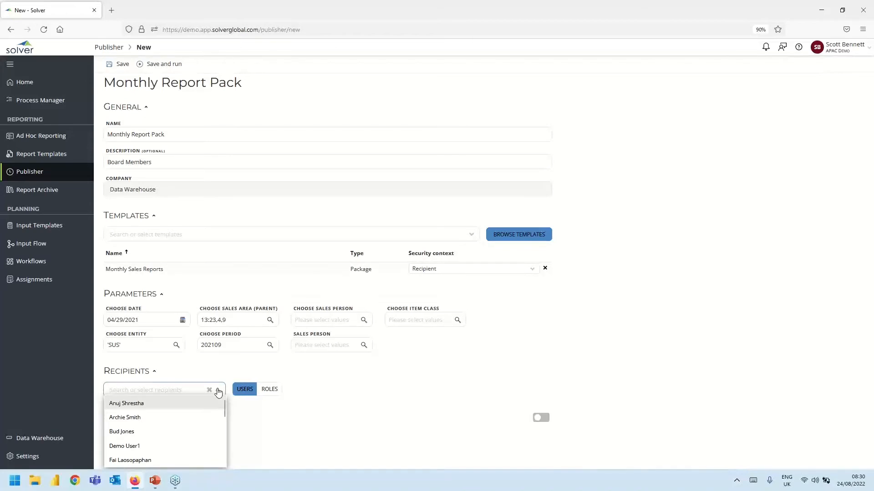
{"action": "left_click", "coordinate": [218, 391]}
{"action": "left_click", "coordinate": [218, 391]}
{"action": "left_click", "coordinate": [176, 418]}
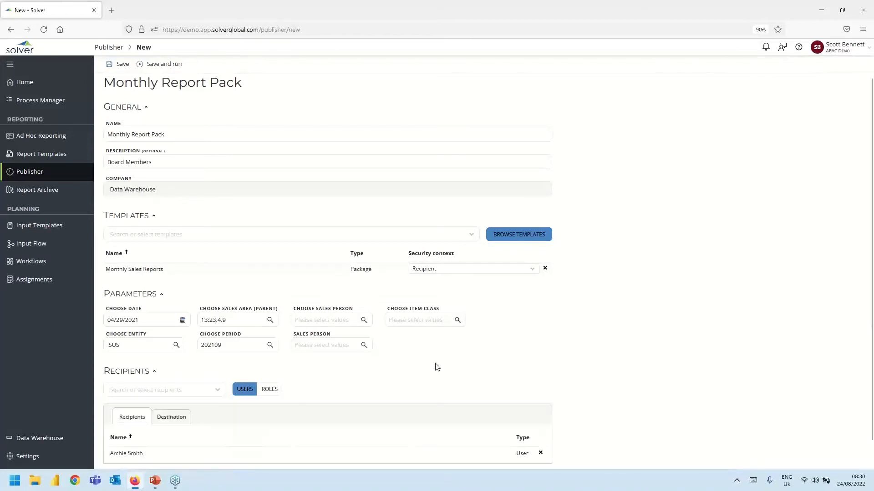
- Set the recipients' destination to Users' Archive only, turning off Users' Email
{"action": "scroll", "coordinate": [235, 387], "scroll_direction": "down", "scroll_amount": 1}
{"action": "left_click", "coordinate": [179, 394]}
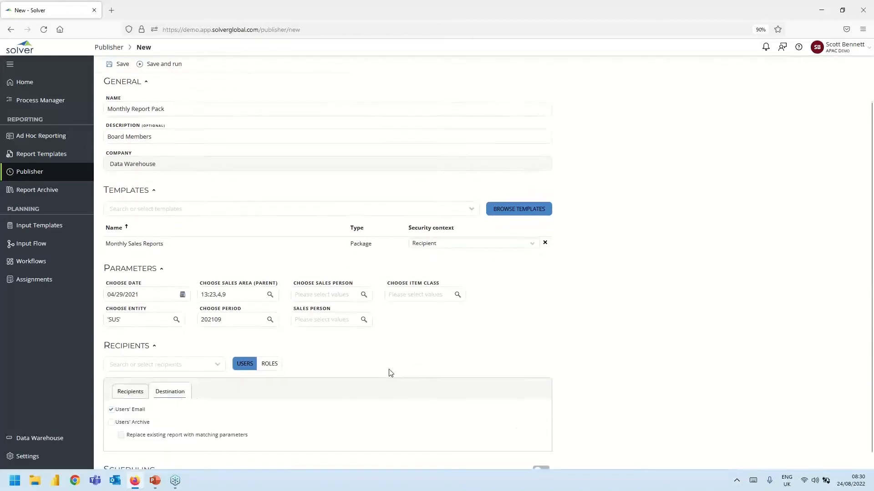
{"action": "scroll", "coordinate": [388, 371], "scroll_direction": "down", "scroll_amount": 1}
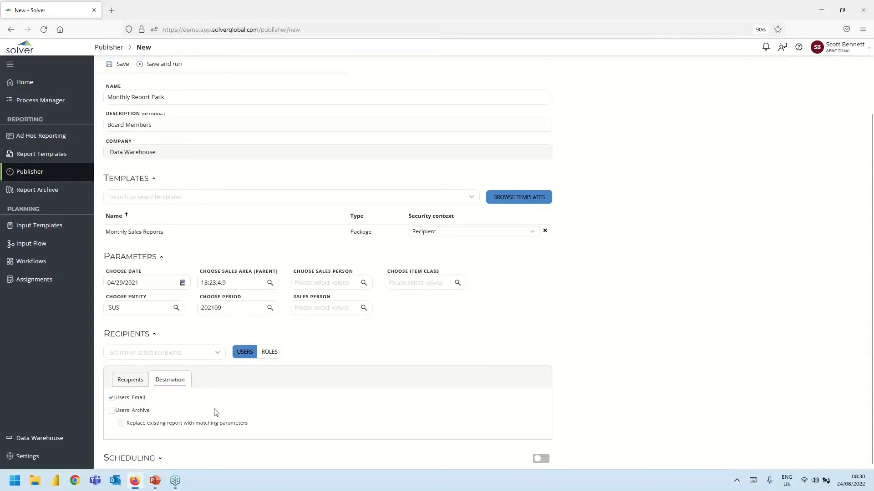
{"action": "left_click", "coordinate": [111, 411]}
{"action": "left_click", "coordinate": [111, 398]}
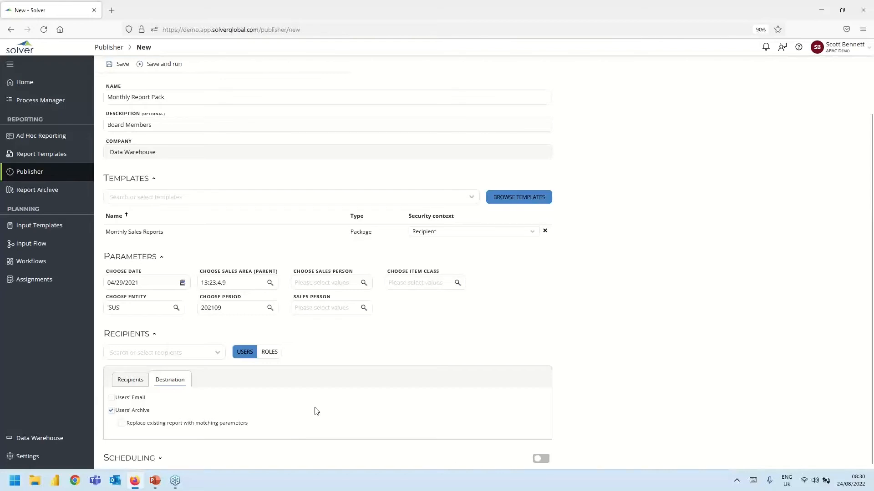
- Enable scheduling for the publishing job and run it monthly on the last day
{"action": "left_click", "coordinate": [540, 459]}
{"action": "scroll", "coordinate": [410, 462], "scroll_direction": "down", "scroll_amount": 3}
{"action": "left_click", "coordinate": [180, 403]}
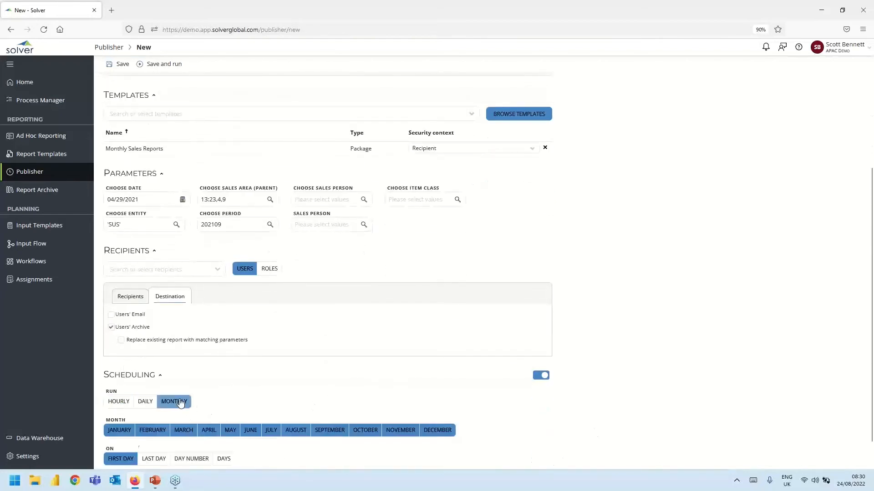
{"action": "scroll", "coordinate": [214, 413], "scroll_direction": "down", "scroll_amount": 1}
{"action": "left_click", "coordinate": [155, 430]}
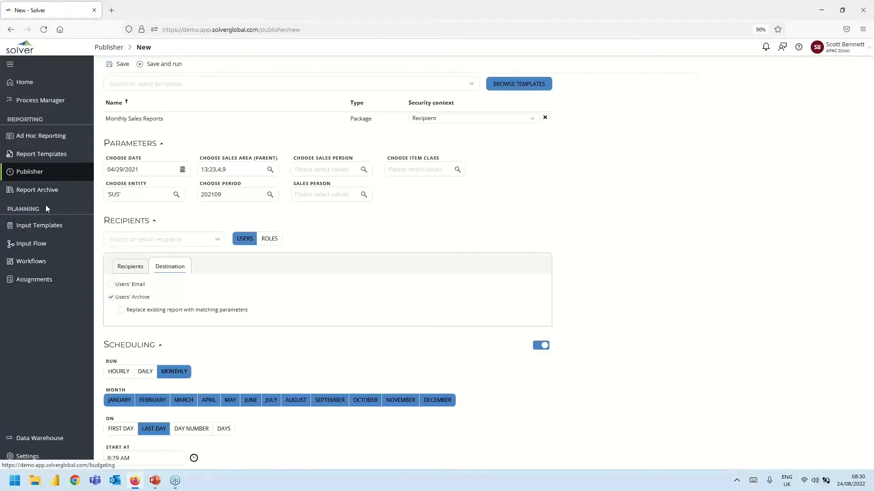
- Leave the publishing job without saving and show the playlists in the Report Archive
{"action": "left_click", "coordinate": [48, 190]}
{"action": "left_click", "coordinate": [503, 324]}
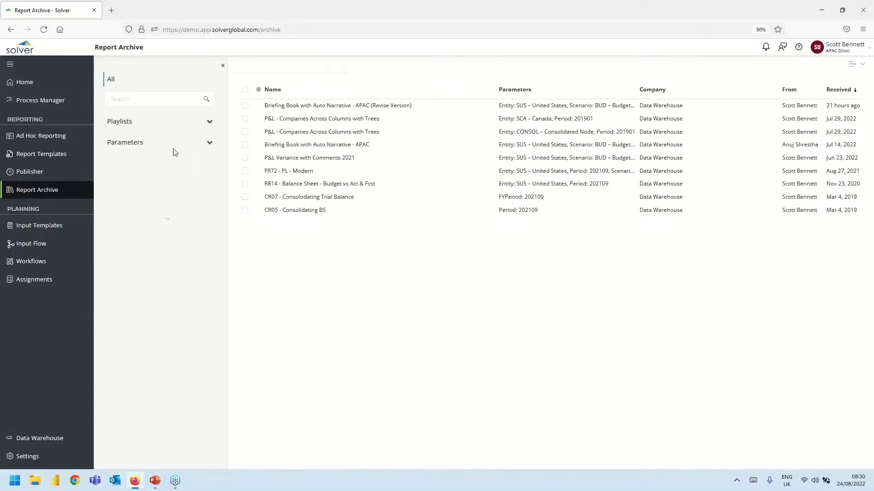
{"action": "left_click", "coordinate": [180, 121]}
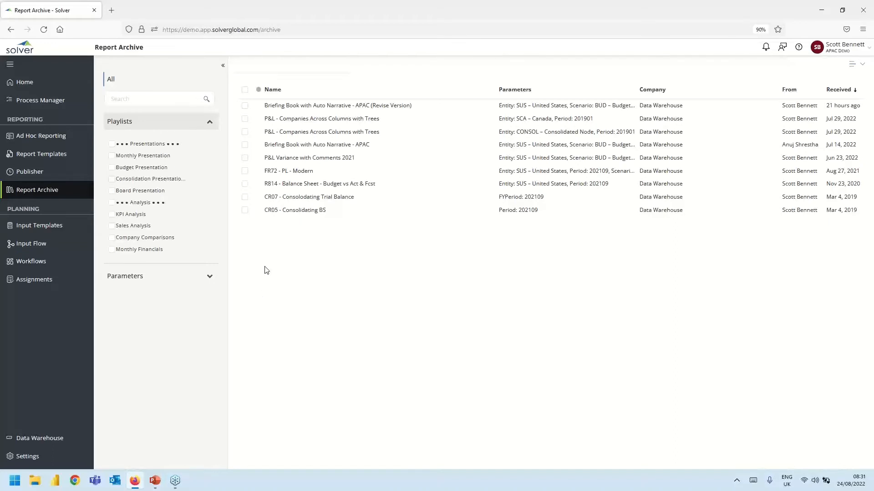
- Open the SCA and CONSOL versions of the archived "P&L - Companies Across Columns with Trees" report together and arrange them side by side
{"action": "left_click", "coordinate": [245, 120]}
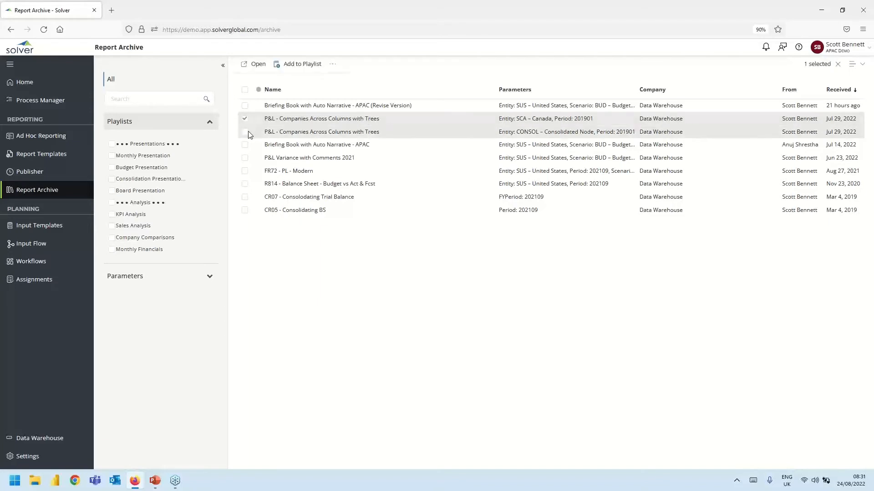
{"action": "left_click", "coordinate": [246, 132]}
{"action": "left_click", "coordinate": [258, 65]}
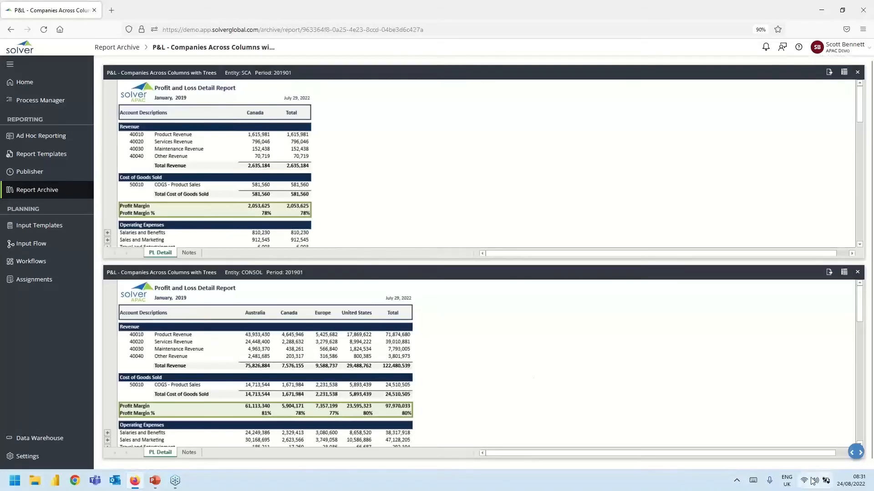
{"action": "left_click", "coordinate": [856, 452]}
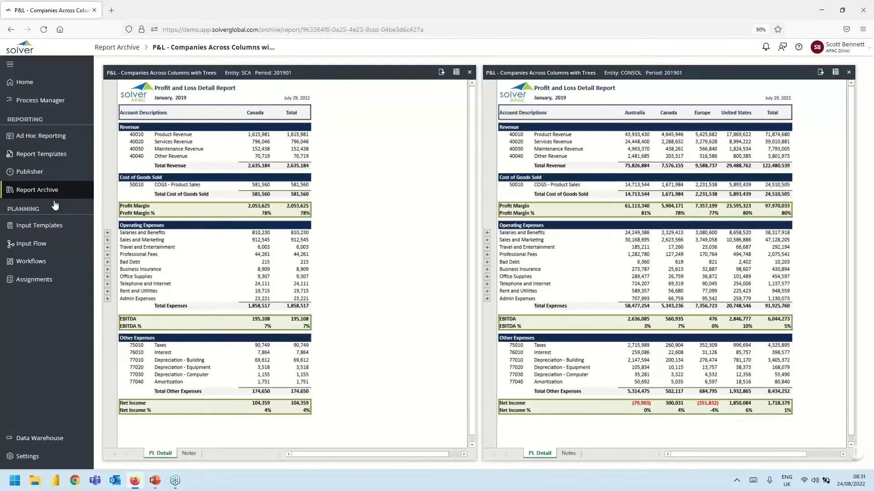
- Leave the archived reports and start a new ad hoc report
{"action": "left_click", "coordinate": [41, 155]}
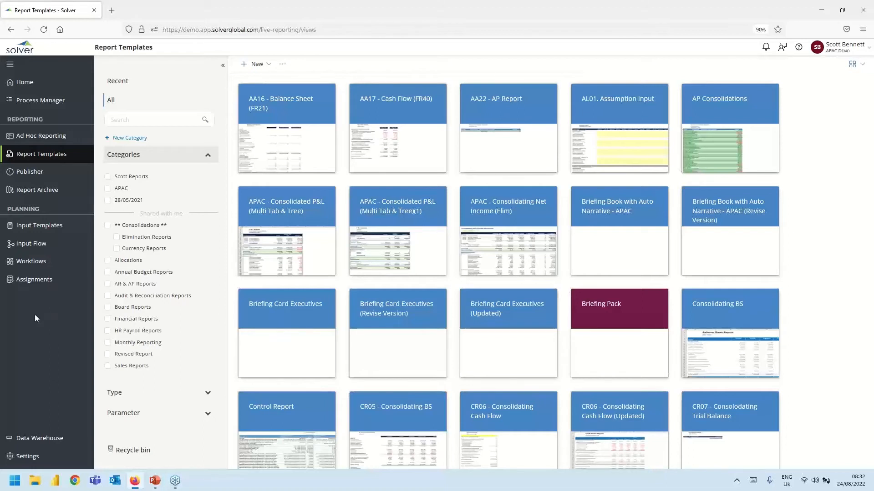
{"action": "left_click", "coordinate": [51, 143]}
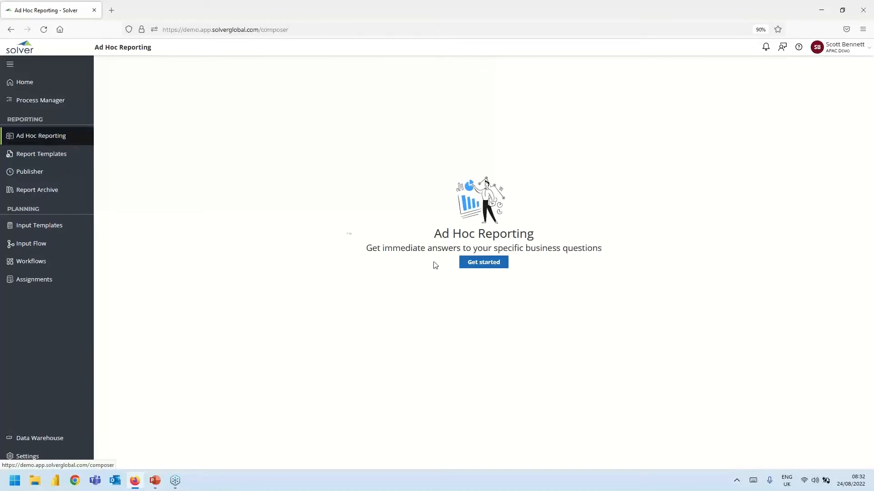
{"action": "left_click", "coordinate": [492, 262]}
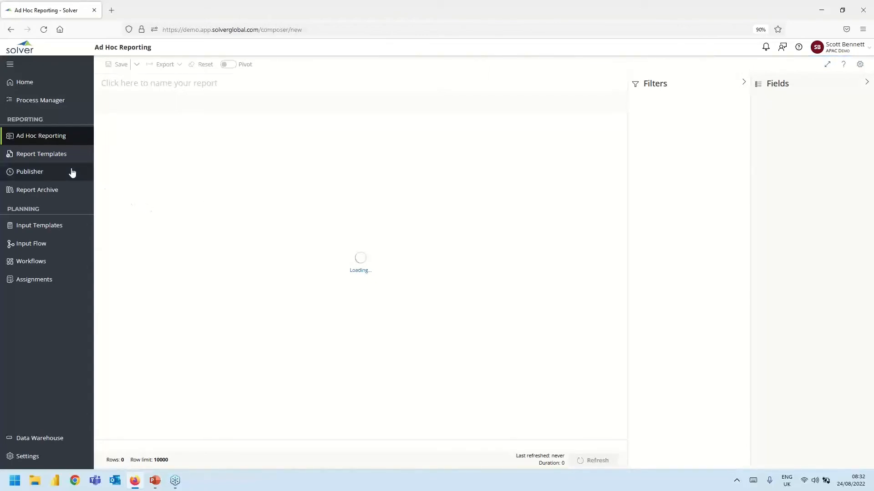
{"action": "left_click", "coordinate": [55, 141]}
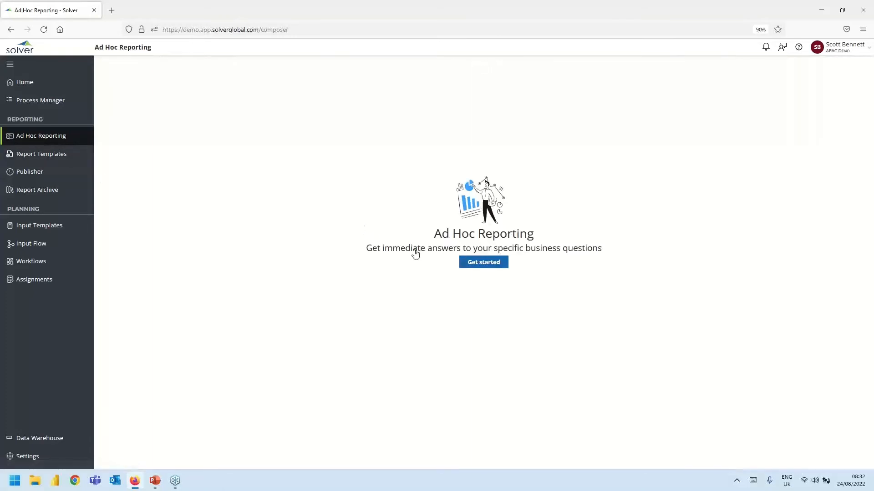
{"action": "left_click", "coordinate": [476, 261]}
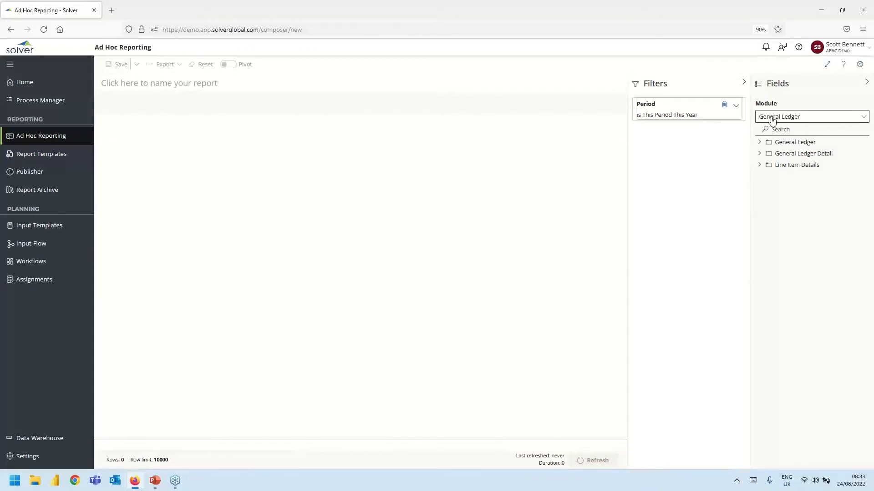
{"action": "left_click", "coordinate": [759, 142]}
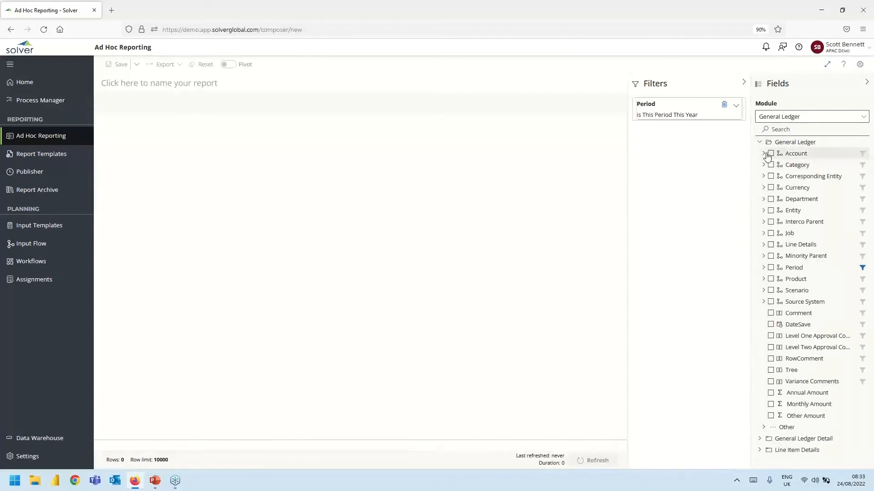
{"action": "left_click", "coordinate": [769, 154]}
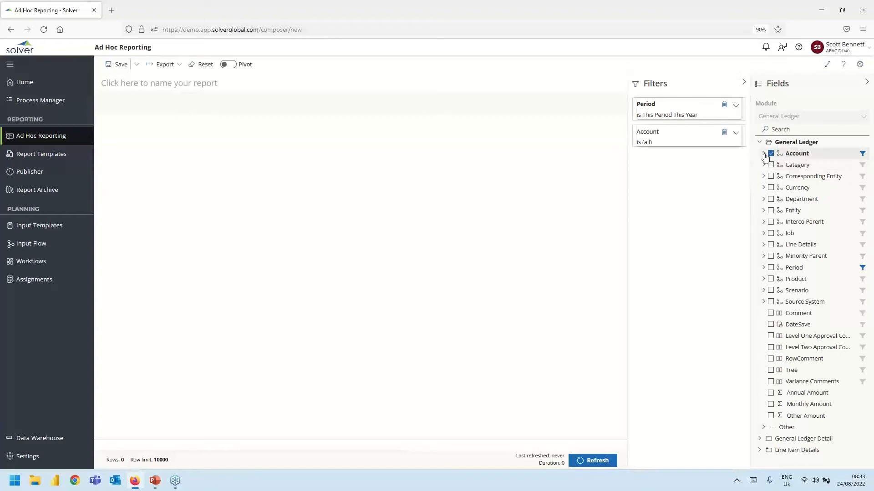
{"action": "left_click", "coordinate": [764, 154]}
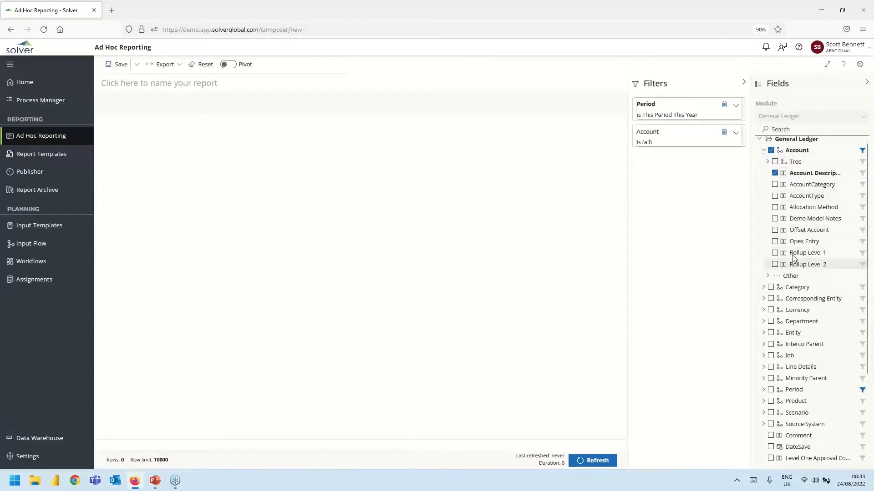
{"action": "scroll", "coordinate": [793, 258], "scroll_direction": "down", "scroll_amount": 3}
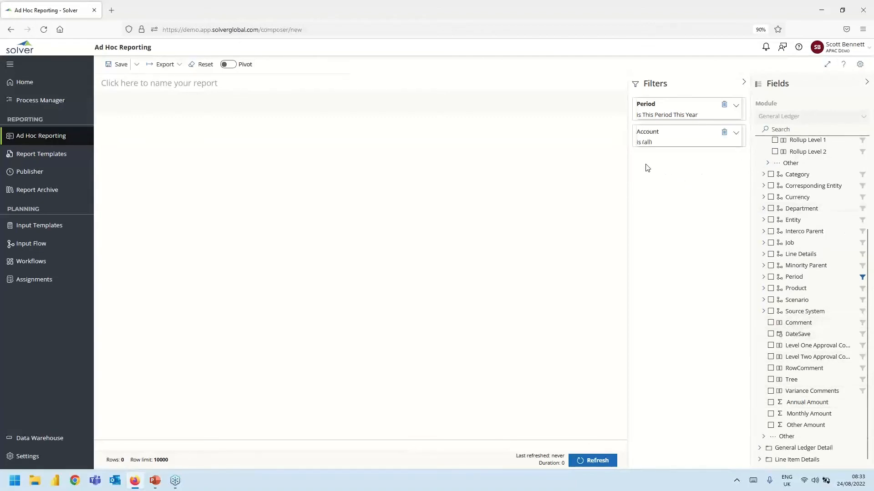
{"action": "left_click", "coordinate": [873, 29]}
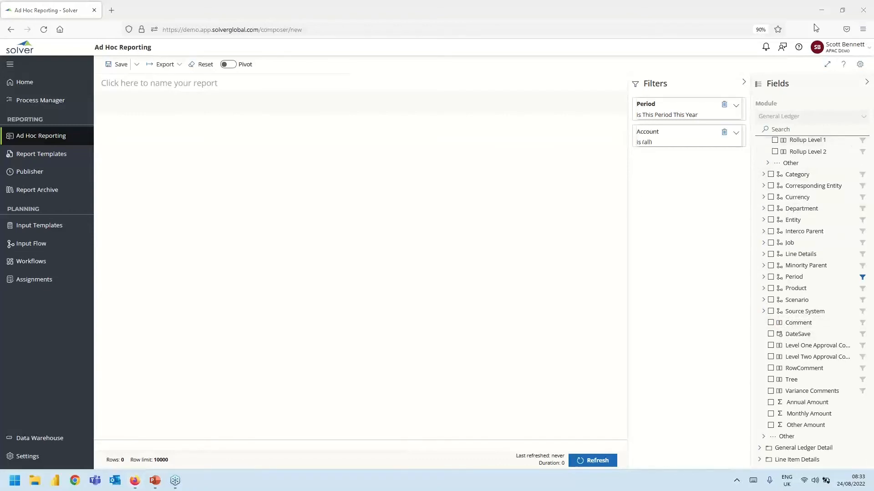
{"action": "left_click", "coordinate": [38, 136]}
{"action": "left_click", "coordinate": [501, 324]}
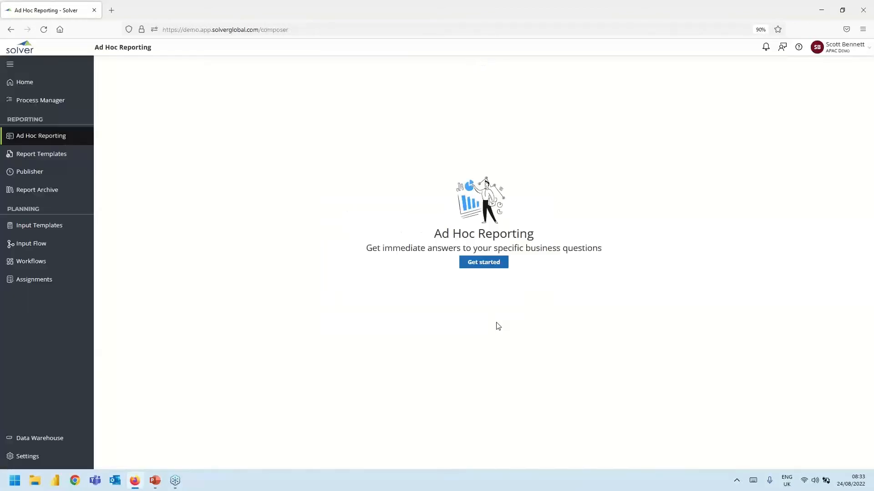
{"action": "left_click", "coordinate": [484, 262]}
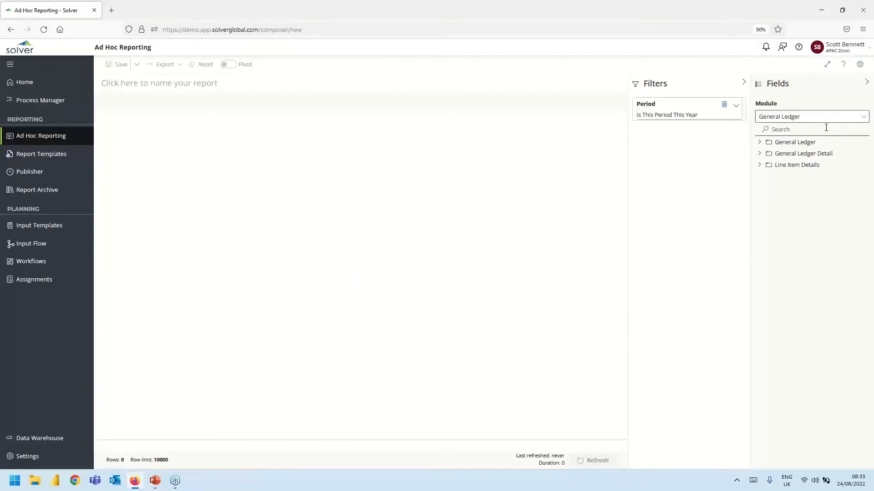
- Switch the report's module to Revenues and add the Account field with its Account Description
{"action": "left_click", "coordinate": [825, 117]}
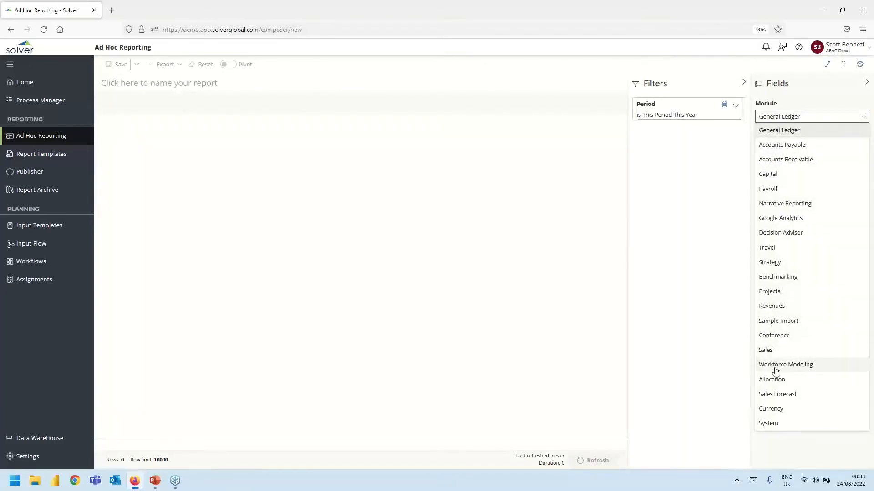
{"action": "left_click", "coordinate": [772, 308]}
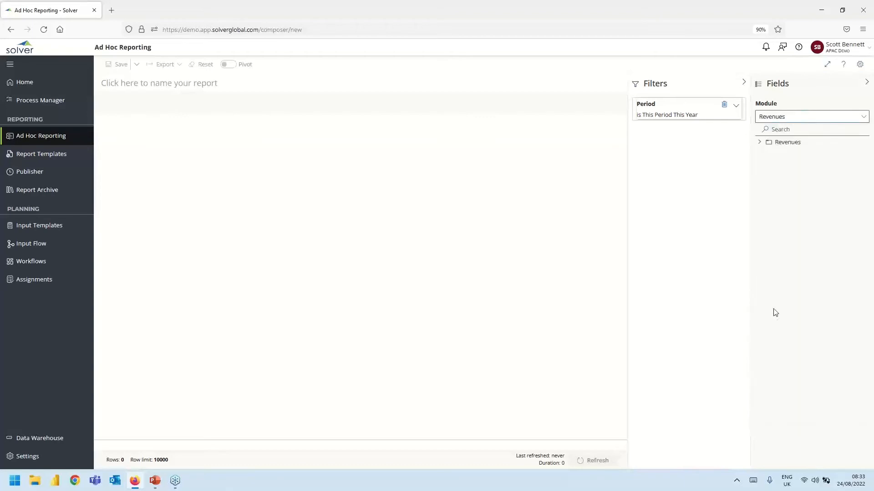
{"action": "left_click", "coordinate": [758, 143]}
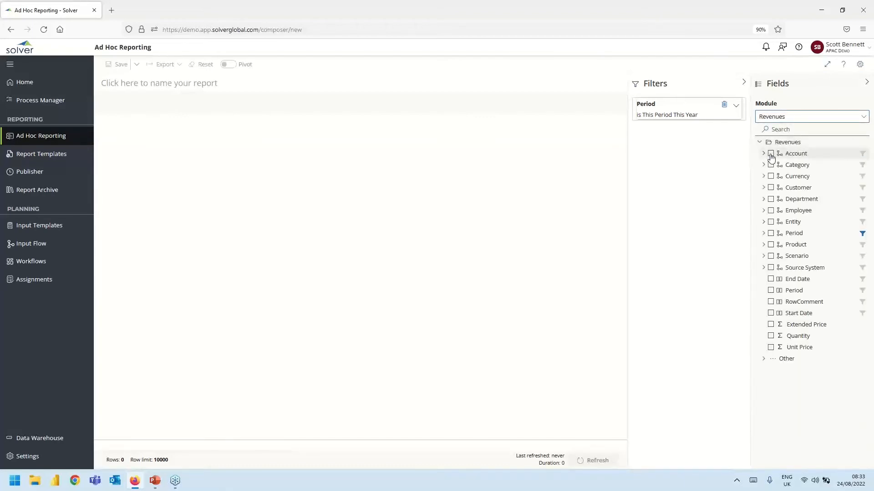
{"action": "left_click", "coordinate": [771, 155]}
{"action": "left_click", "coordinate": [775, 177]}
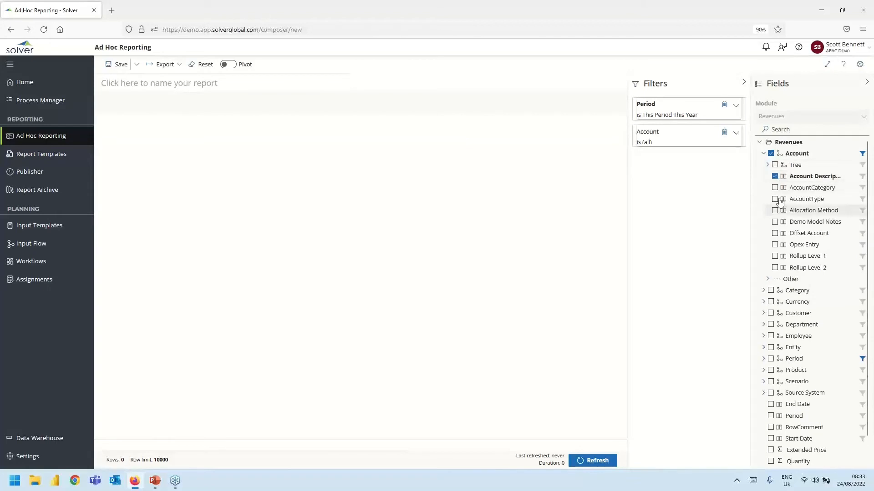
- Add Extended Price as the report's measure and refresh the data
{"action": "scroll", "coordinate": [780, 364], "scroll_direction": "down", "scroll_amount": 1}
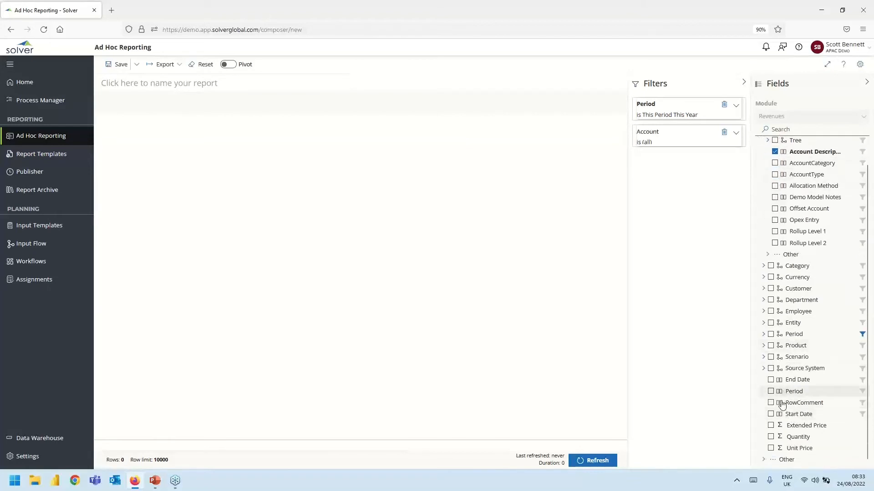
{"action": "left_click", "coordinate": [770, 425]}
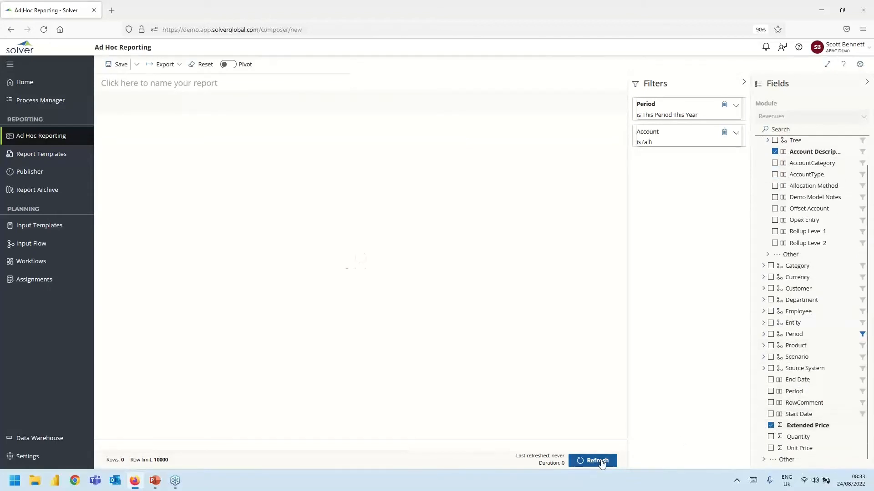
{"action": "left_click", "coordinate": [600, 461]}
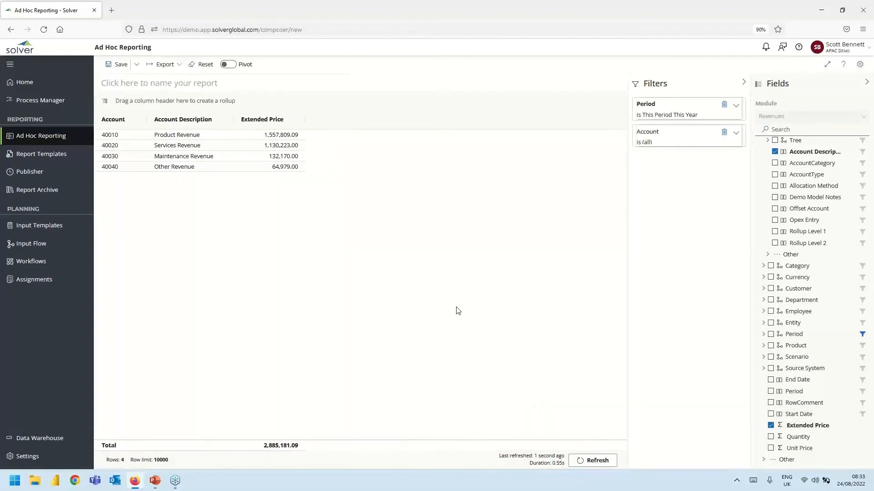
- Turn the report into a pivot, add the Entity field, refresh and place the entities across the columns
{"action": "left_click", "coordinate": [229, 64]}
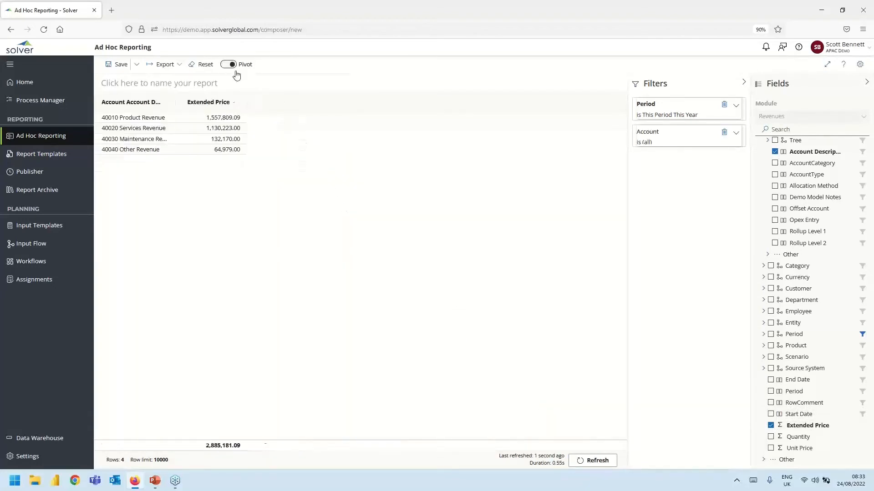
{"action": "left_click", "coordinate": [771, 322]}
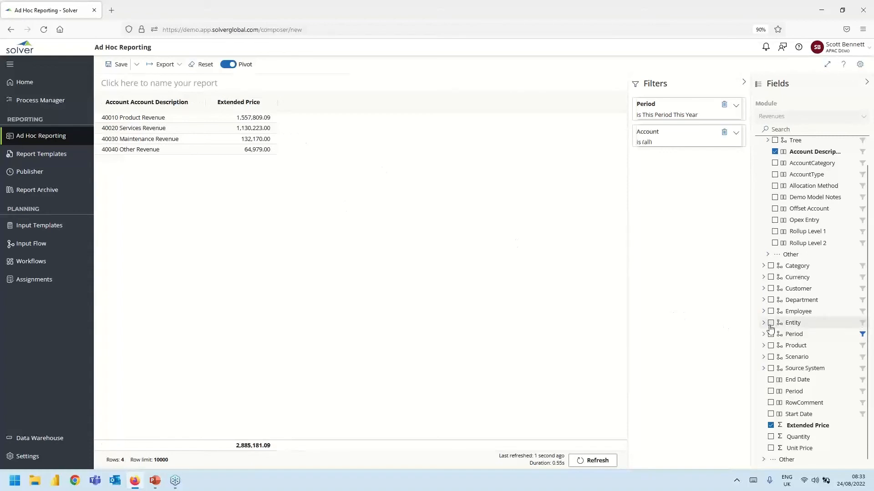
{"action": "left_click", "coordinate": [596, 460]}
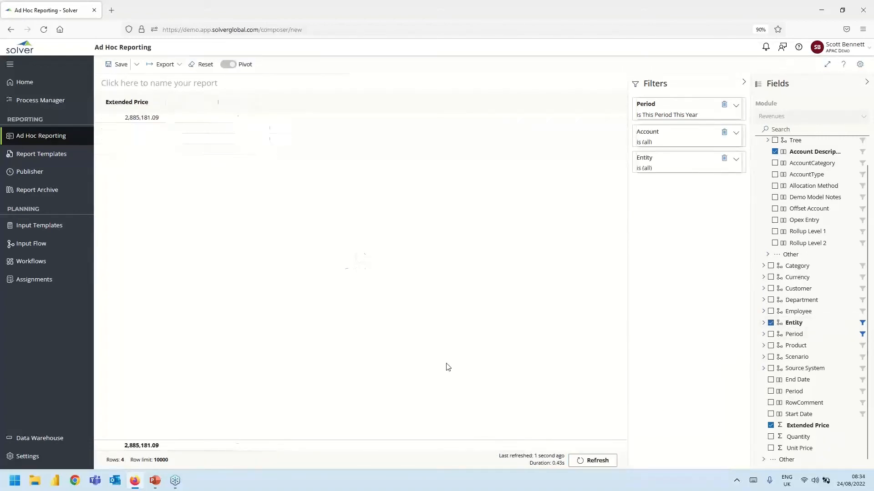
{"action": "left_click_drag", "start_coordinate": [316, 102], "coordinate": [246, 106]}
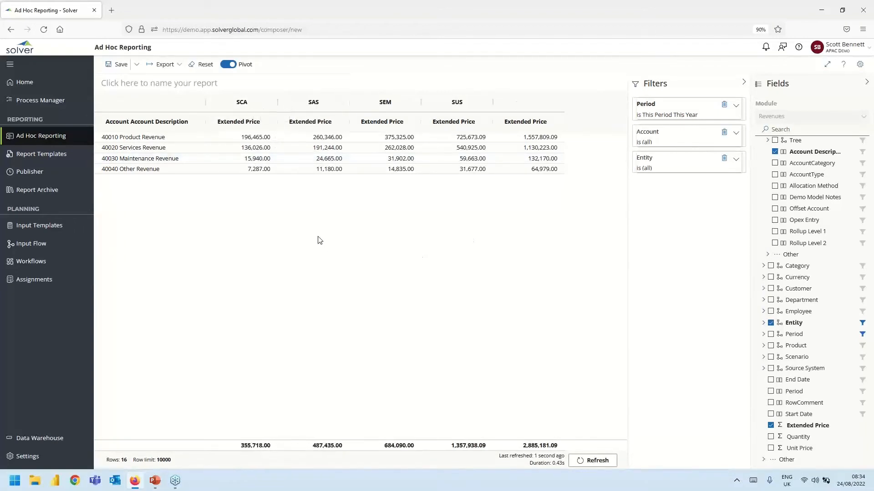
- Create a clustered bar pivot chart from all the account rows, then position it directly below the table and enlarge it
{"action": "left_click_drag", "start_coordinate": [149, 137], "coordinate": [547, 174]}
{"action": "right_click", "coordinate": [547, 174]}
{"action": "mouse_move", "coordinate": [564, 212]}
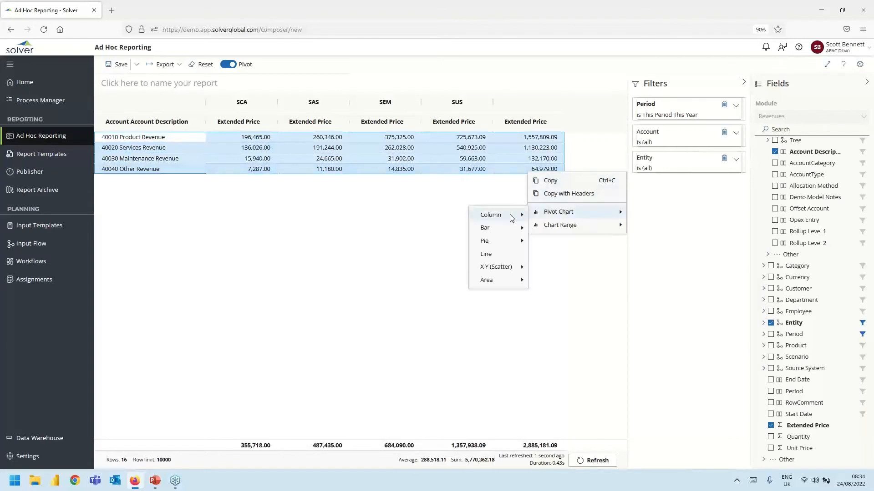
{"action": "mouse_move", "coordinate": [505, 229]}
{"action": "left_click", "coordinate": [551, 231]}
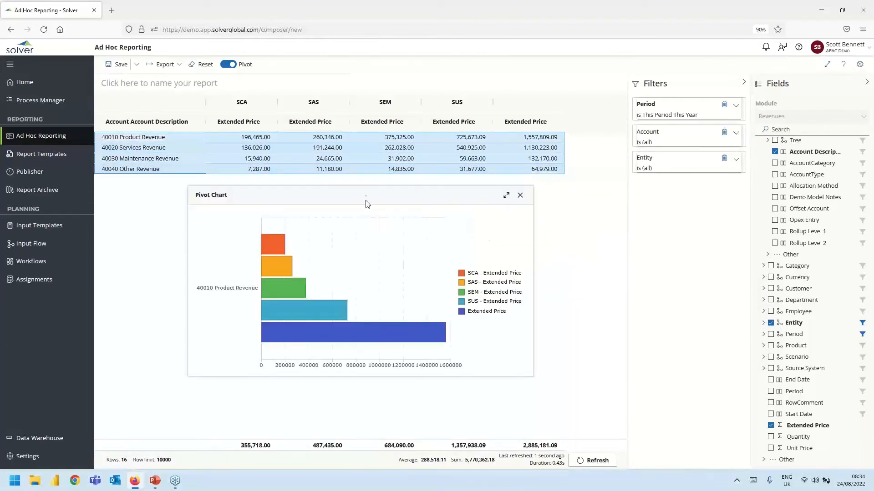
{"action": "left_click_drag", "start_coordinate": [311, 195], "coordinate": [271, 191]}
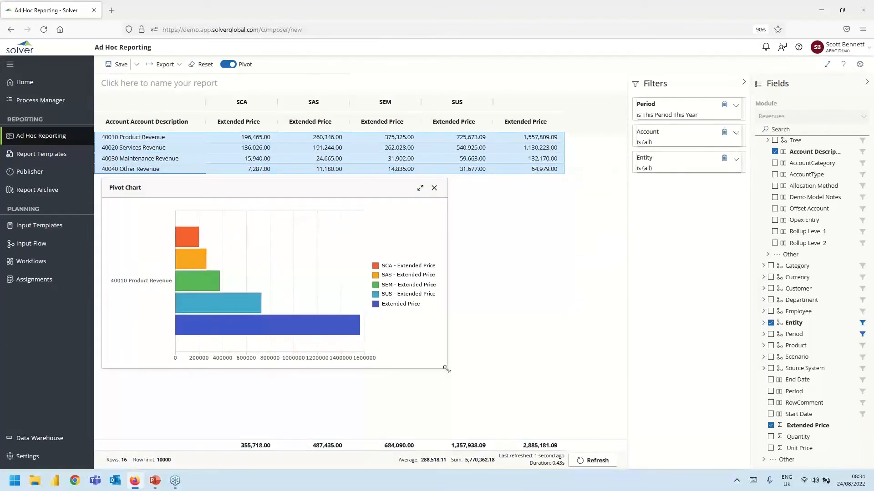
{"action": "left_click_drag", "start_coordinate": [447, 370], "coordinate": [532, 410]}
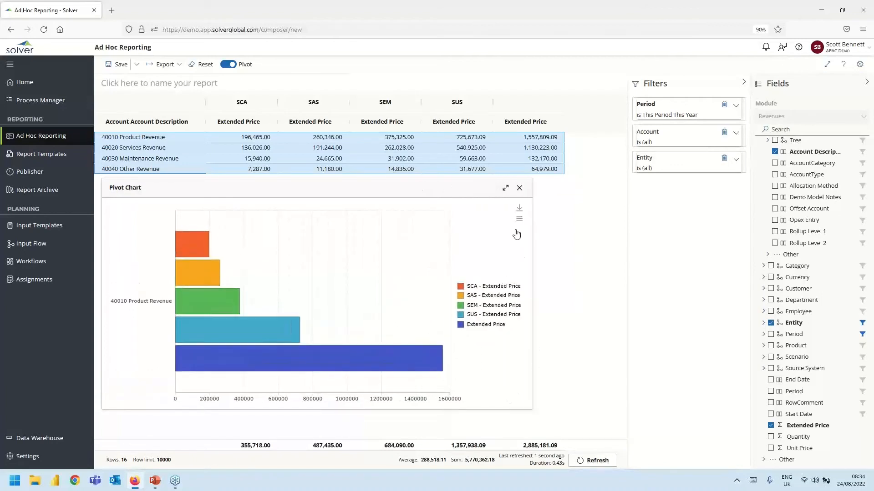
- Open the pivot chart's settings, try the second and third colour themes, and return to the first one
{"action": "left_click", "coordinate": [519, 219]}
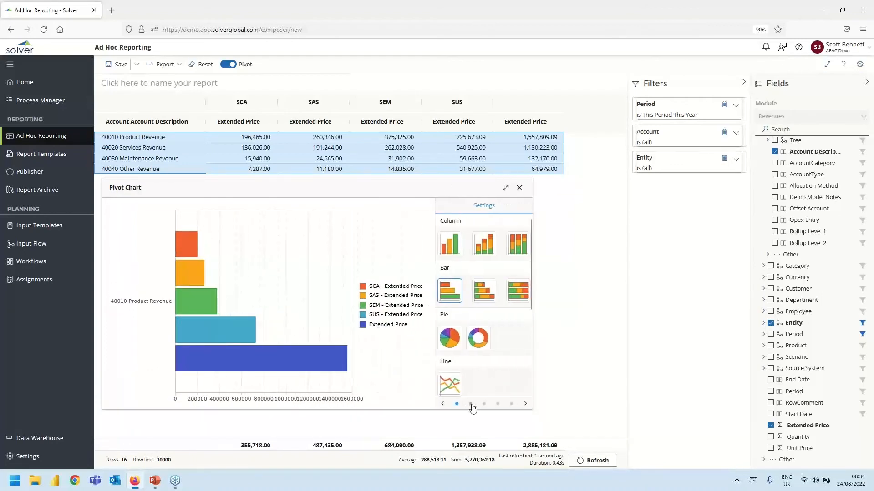
{"action": "left_click", "coordinate": [471, 404]}
{"action": "left_click", "coordinate": [483, 404]}
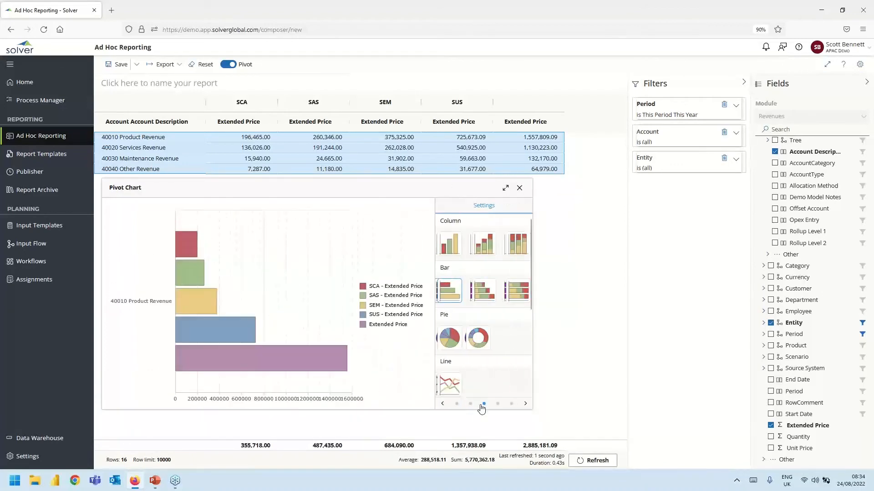
{"action": "left_click", "coordinate": [457, 405]}
- Show the selectable values of the Account and Entity filters and the report's export options
{"action": "left_click", "coordinate": [733, 134]}
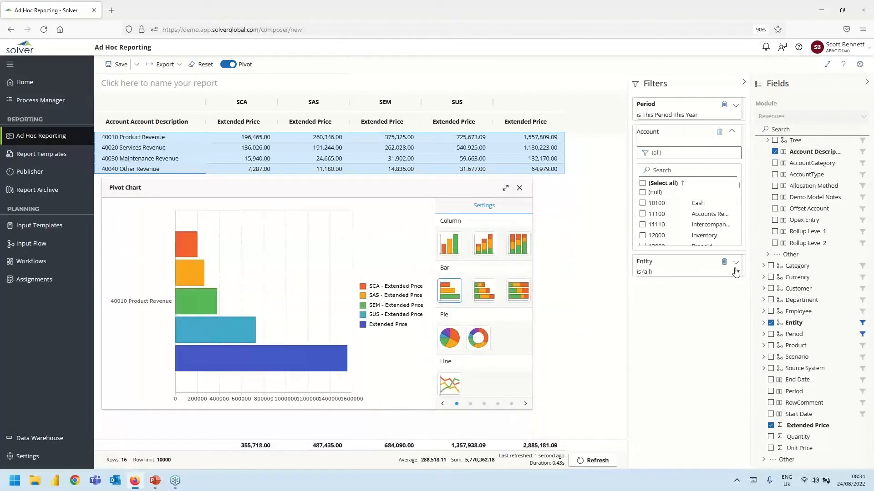
{"action": "left_click", "coordinate": [736, 269]}
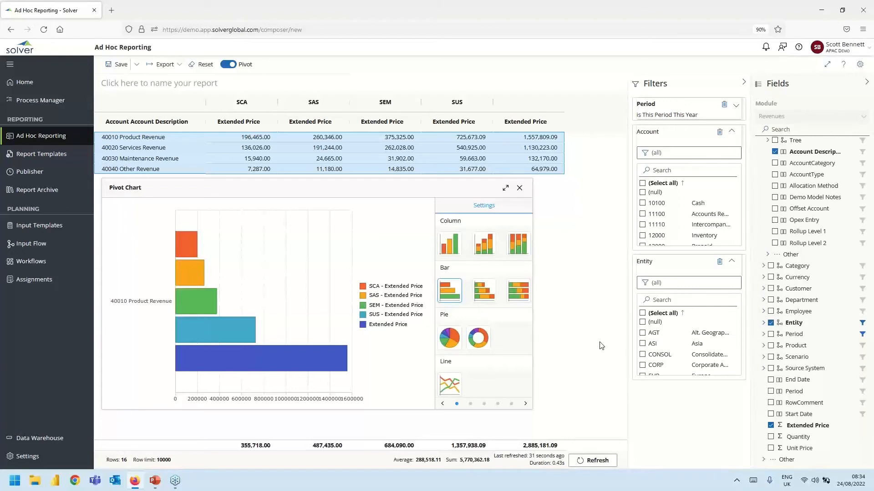
{"action": "left_click", "coordinate": [181, 65]}
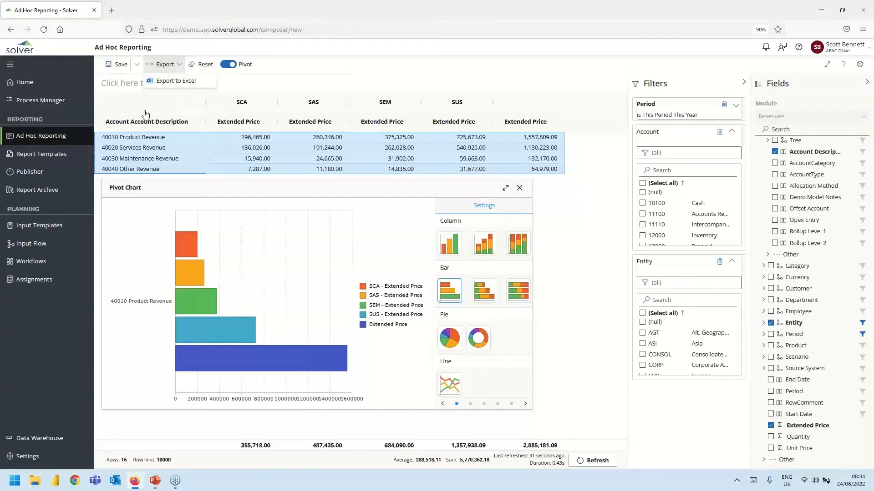
- Leave the ad hoc report without saving and go through the Report Templates to the Input Templates
{"action": "left_click", "coordinate": [43, 156]}
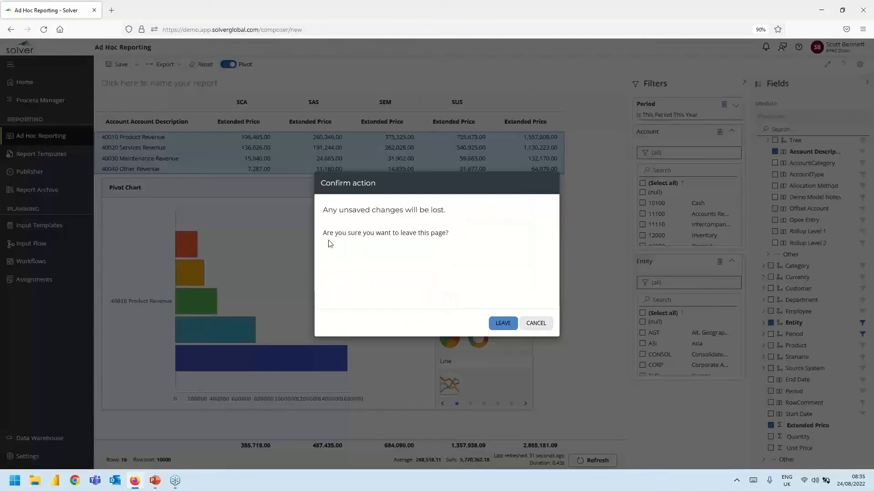
{"action": "left_click", "coordinate": [502, 323]}
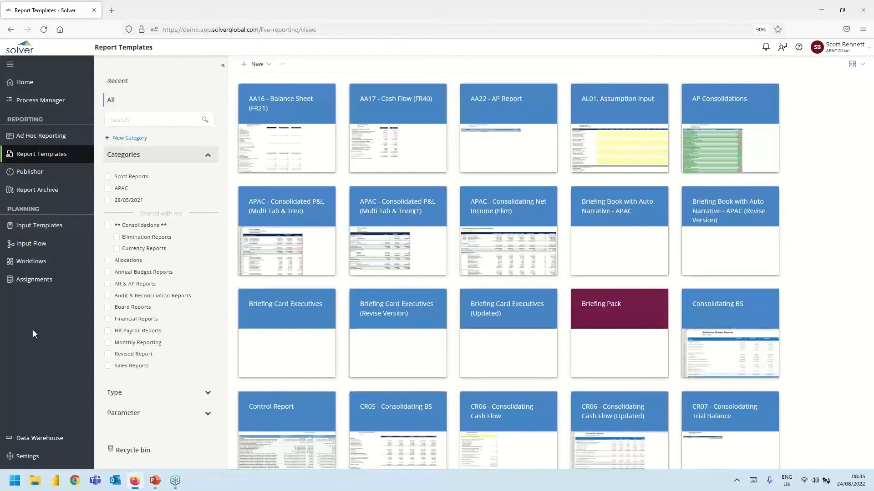
{"action": "left_click", "coordinate": [41, 231]}
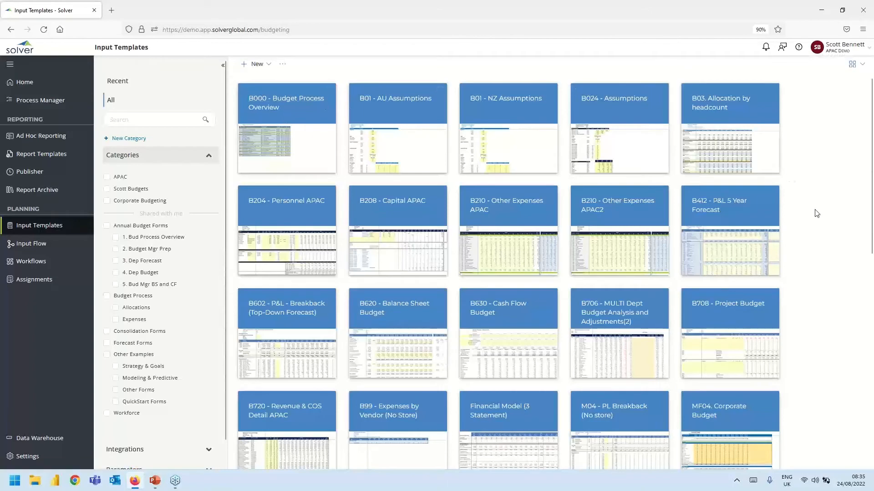
- Look through the full gallery of budgeting and forecasting input templates and return to its beginning
{"action": "mouse_move", "coordinate": [872, 195]}
{"action": "left_mouse_down"}
{"action": "mouse_move", "coordinate": [871, 311]}
{"action": "mouse_move", "coordinate": [865, 181]}
{"action": "left_mouse_up"}
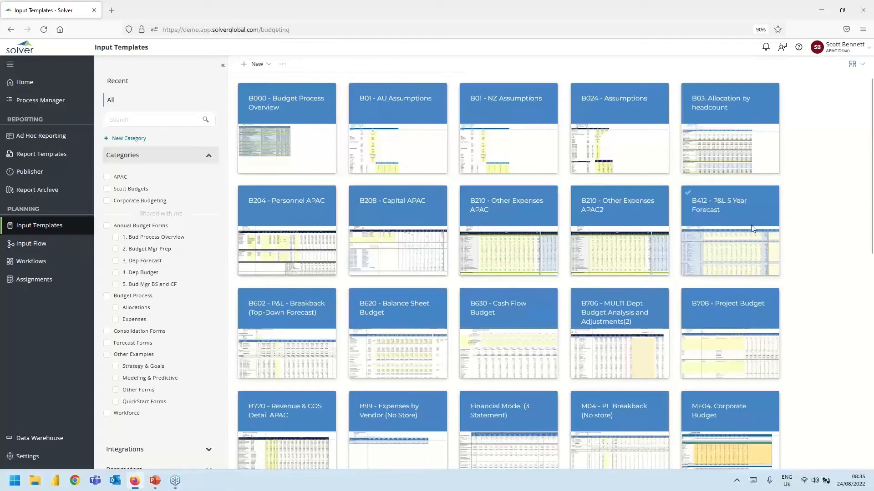
{"action": "mouse_move", "coordinate": [749, 229]}
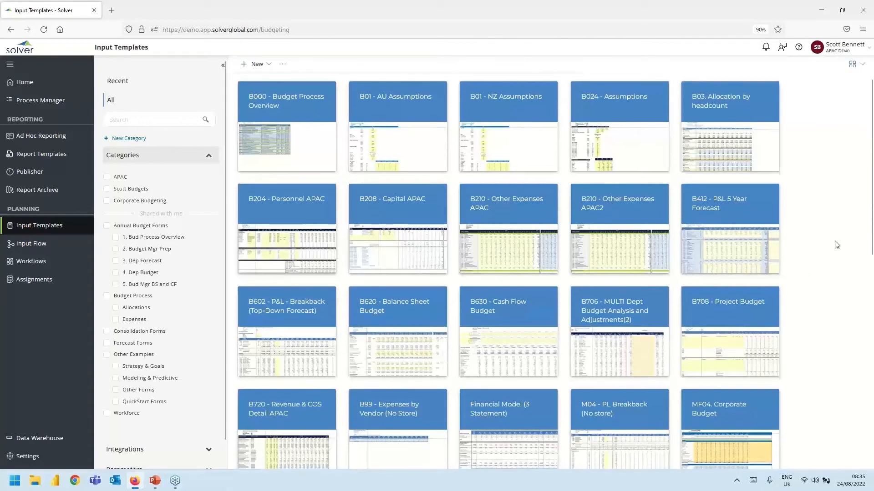
{"action": "scroll", "coordinate": [836, 245], "scroll_direction": "down", "scroll_amount": 1}
{"action": "scroll", "coordinate": [836, 245], "scroll_direction": "down", "scroll_amount": 2}
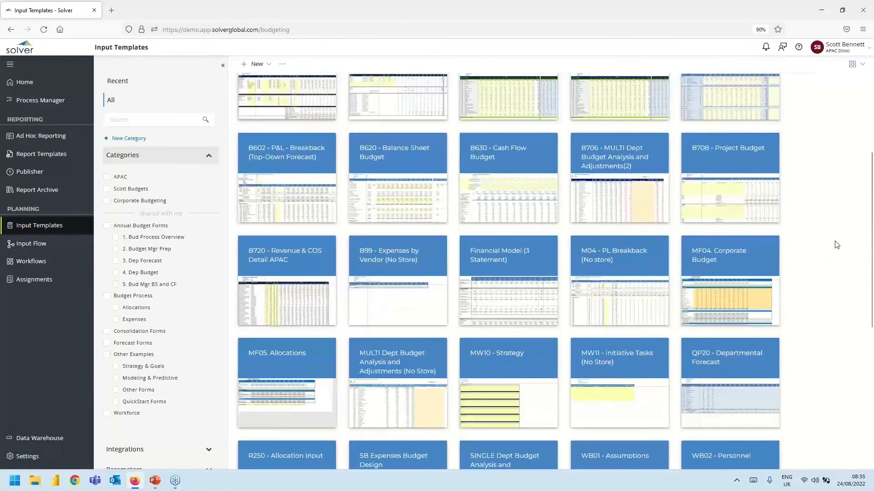
{"action": "scroll", "coordinate": [837, 245], "scroll_direction": "down", "scroll_amount": 1}
{"action": "scroll", "coordinate": [837, 244], "scroll_direction": "down", "scroll_amount": 5}
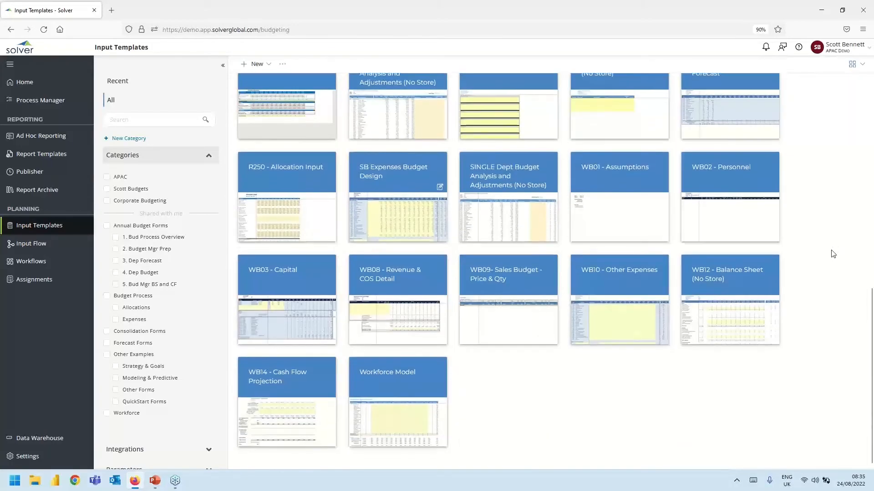
{"action": "scroll", "coordinate": [833, 254], "scroll_direction": "up", "scroll_amount": 8}
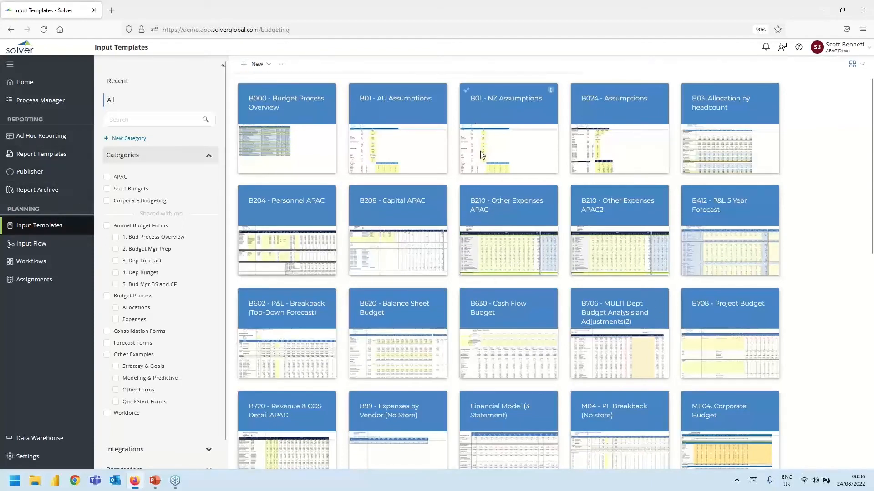
- Open the B01 - AU Assumptions input template, hide its history, look through the assumption form and select the CPI Increase rate
{"action": "left_click", "coordinate": [392, 104]}
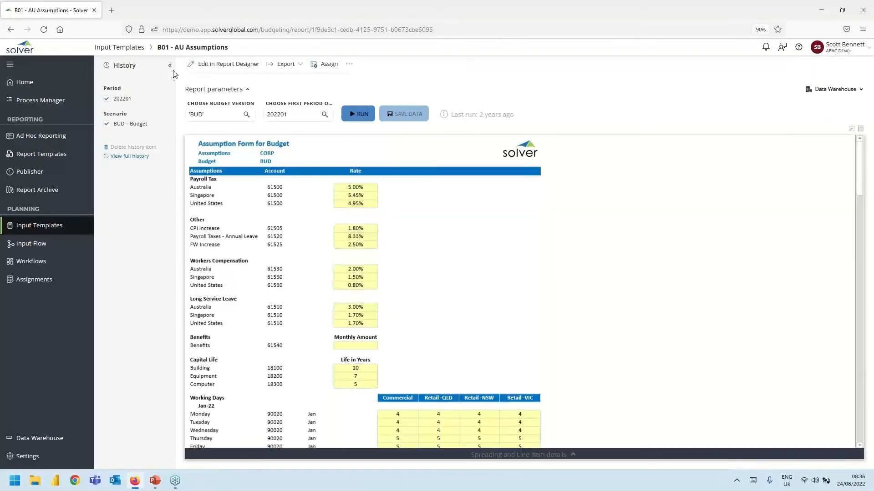
{"action": "left_click", "coordinate": [170, 65]}
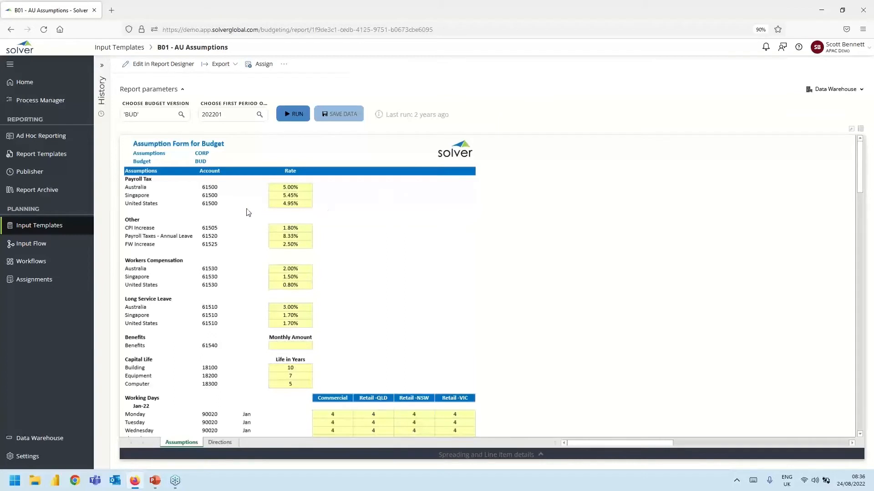
{"action": "scroll", "coordinate": [289, 197], "scroll_direction": "down", "scroll_amount": 2}
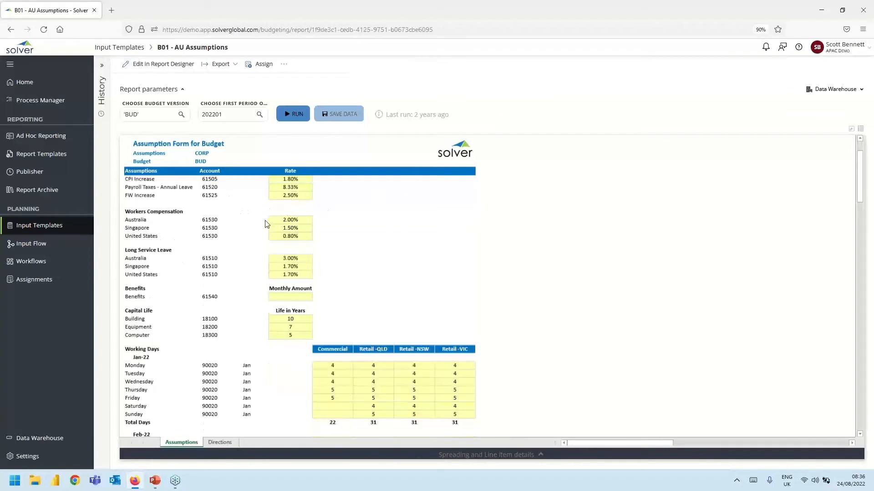
{"action": "scroll", "coordinate": [228, 270], "scroll_direction": "down", "scroll_amount": 2}
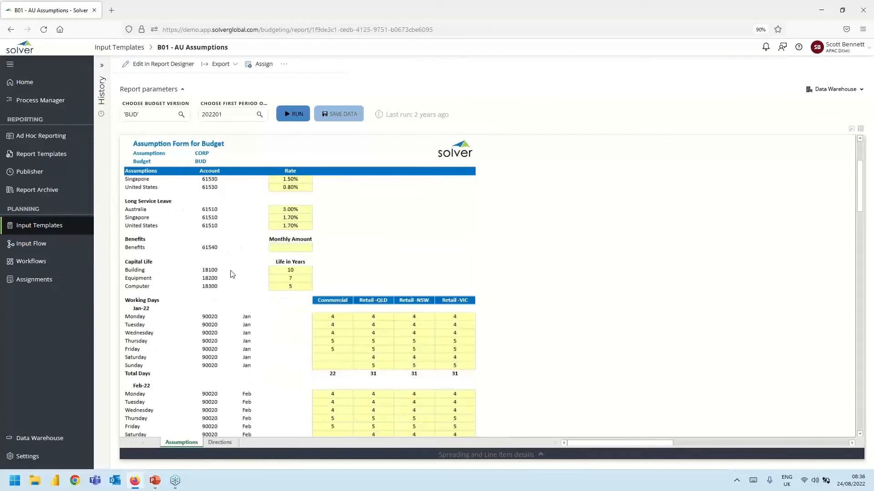
{"action": "scroll", "coordinate": [255, 275], "scroll_direction": "down", "scroll_amount": 4}
{"action": "scroll", "coordinate": [430, 303], "scroll_direction": "up", "scroll_amount": 8}
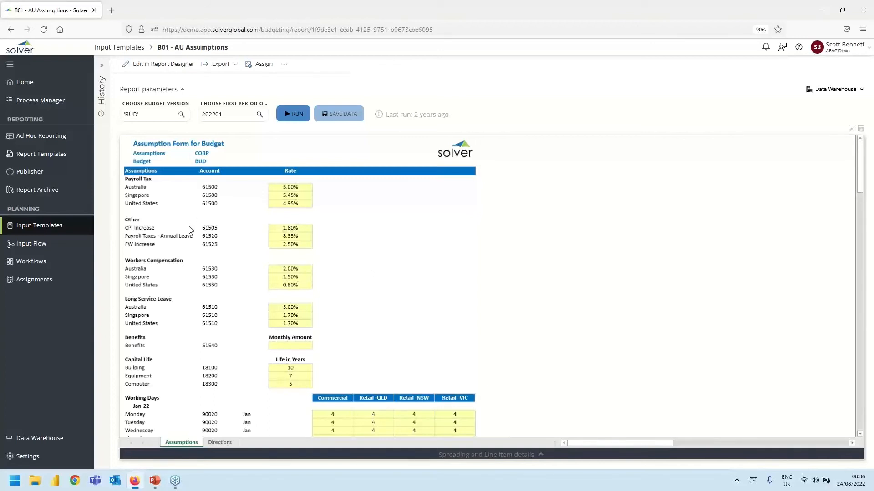
{"action": "left_click", "coordinate": [289, 231]}
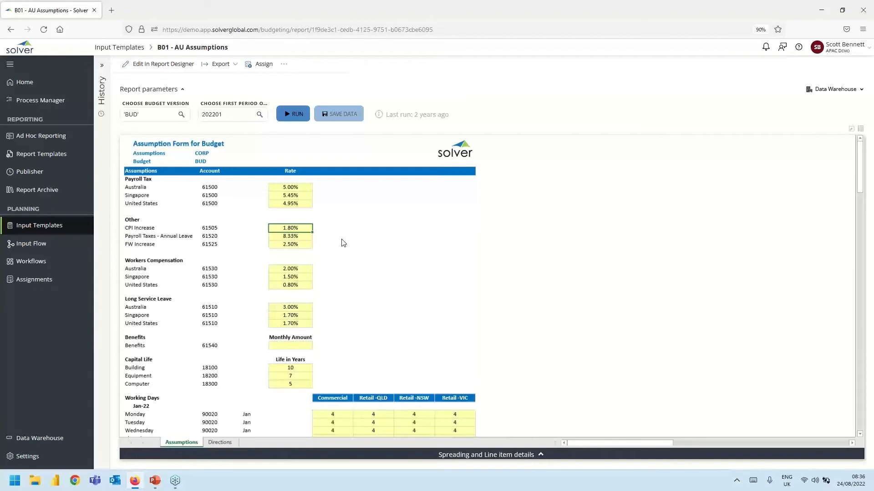
- Show the selectable budget versions and first periods of the assumptions form, leaving both parameters without choosing another value
{"action": "left_click", "coordinate": [181, 114]}
{"action": "scroll", "coordinate": [396, 182], "scroll_direction": "down", "scroll_amount": 1}
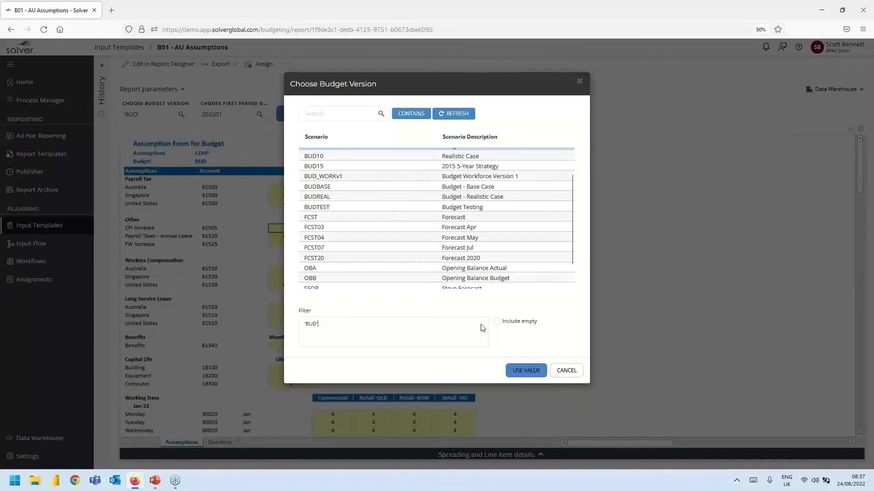
{"action": "left_click", "coordinate": [566, 370]}
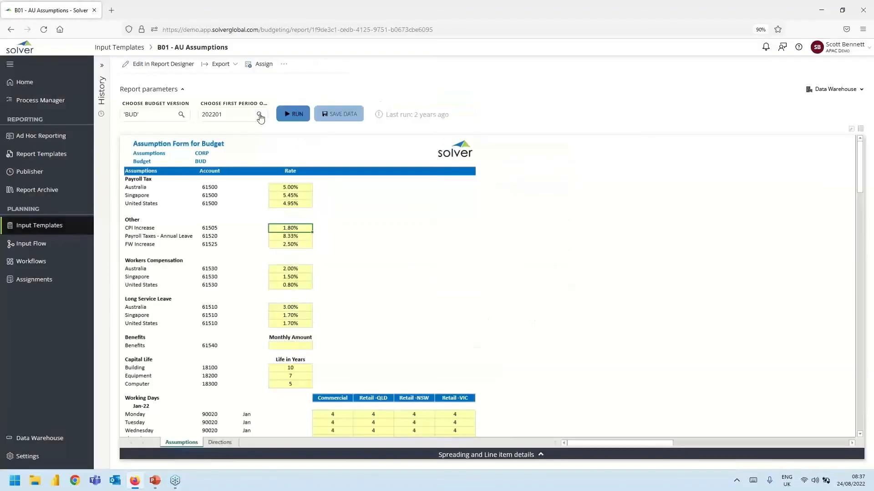
{"action": "left_click", "coordinate": [259, 115]}
{"action": "scroll", "coordinate": [449, 258], "scroll_direction": "down", "scroll_amount": 3}
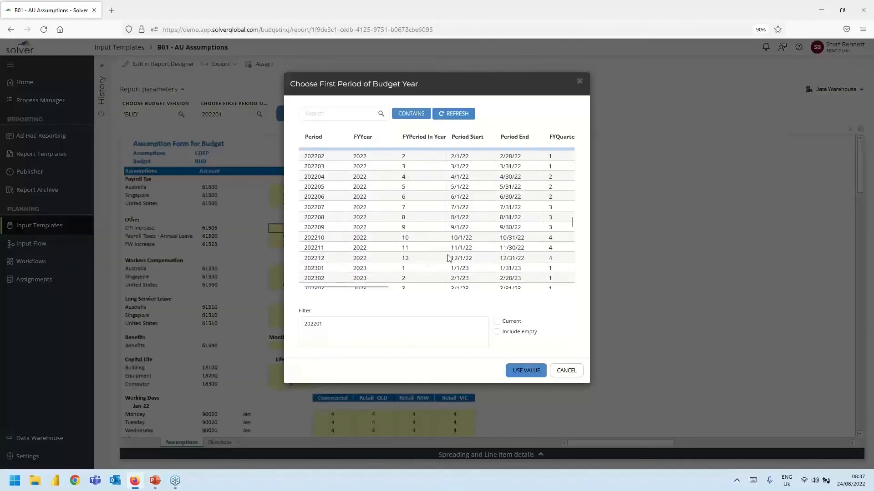
{"action": "left_click", "coordinate": [564, 371]}
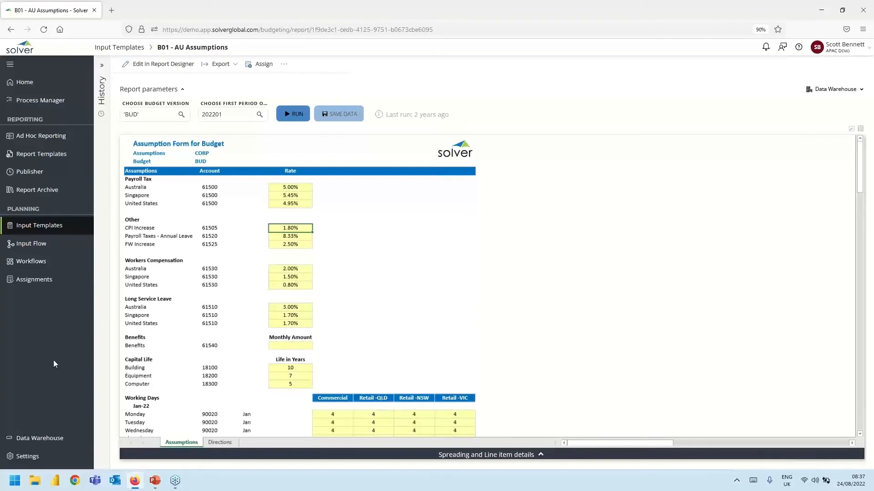
- Start a new planning workflow and name it Annual Expenses Budget 2023
{"action": "left_click", "coordinate": [35, 266]}
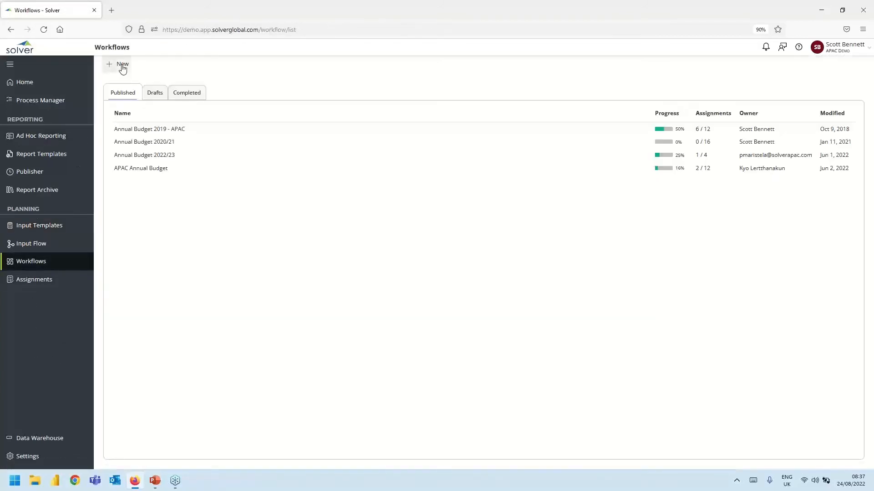
{"action": "left_click", "coordinate": [119, 64]}
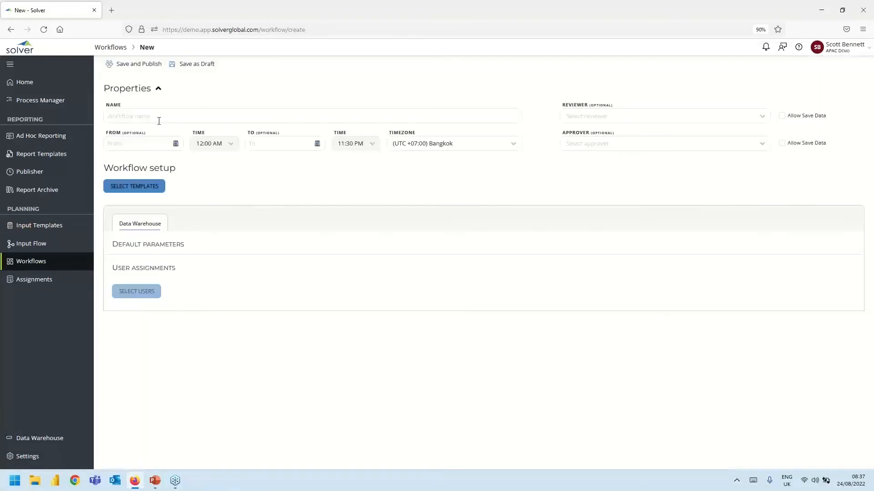
{"action": "left_click", "coordinate": [151, 118]}
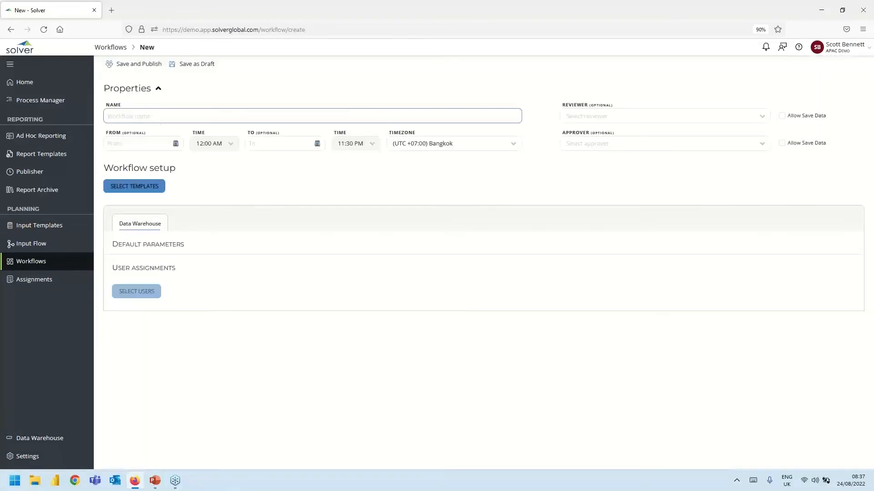
{"action": "type", "text": "Annual"}
{"action": "type", "text": "Expenses Budget 2023"}
{"action": "left_click", "coordinate": [47, 337]}
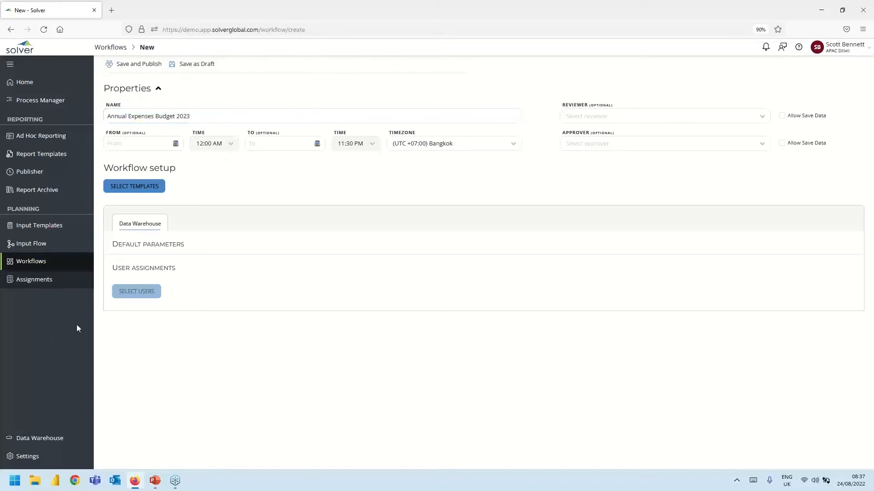
- Set the workflow's time frame from 09/01/2022 to 10/31/2022
{"action": "left_click", "coordinate": [175, 144]}
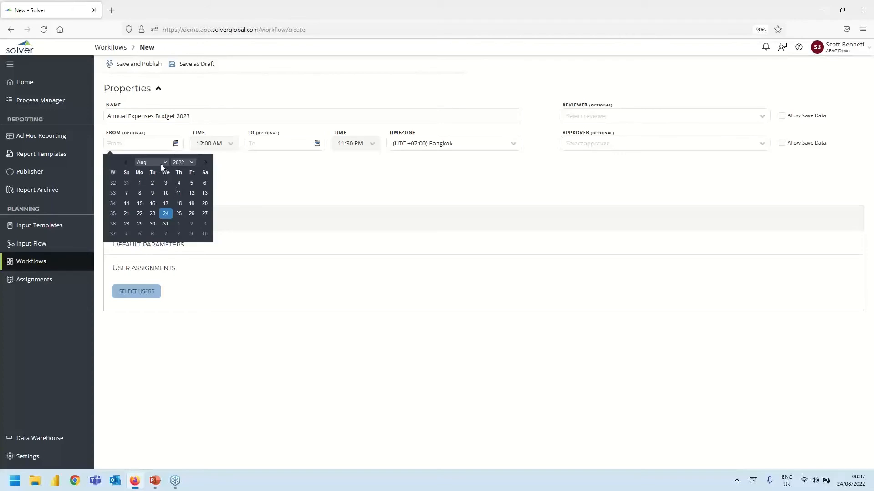
{"action": "left_click", "coordinate": [161, 163]}
{"action": "left_click", "coordinate": [146, 241]}
{"action": "left_click", "coordinate": [179, 184]}
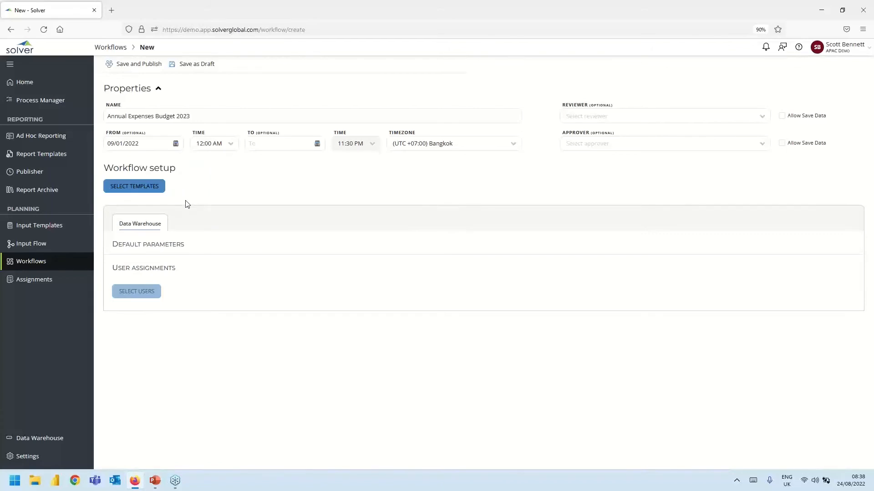
{"action": "left_click", "coordinate": [316, 145]}
{"action": "left_click", "coordinate": [307, 163]}
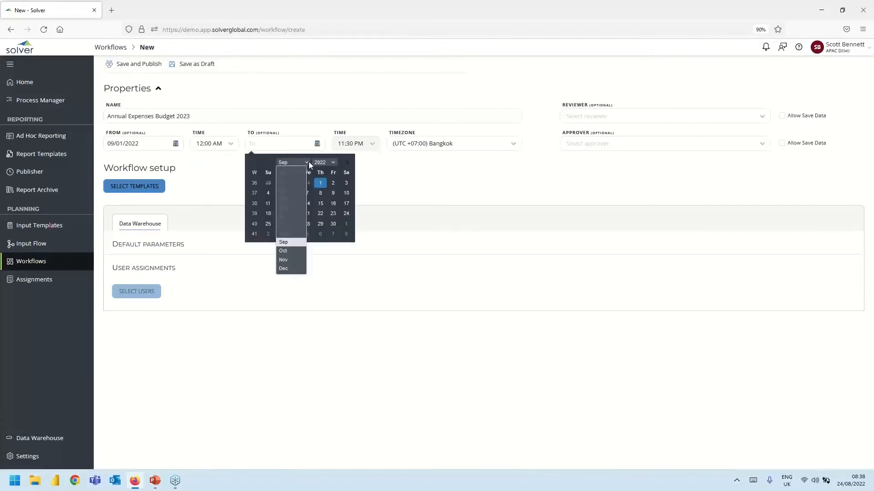
{"action": "left_click", "coordinate": [285, 252]}
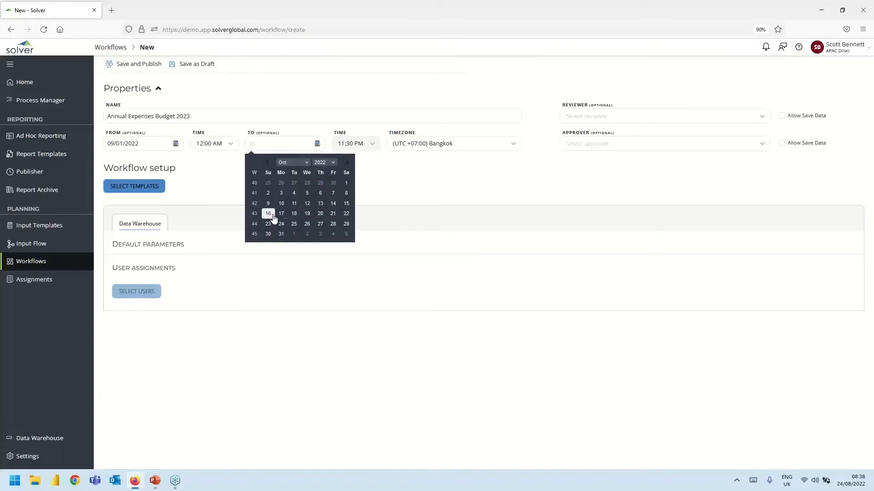
{"action": "left_click", "coordinate": [281, 234]}
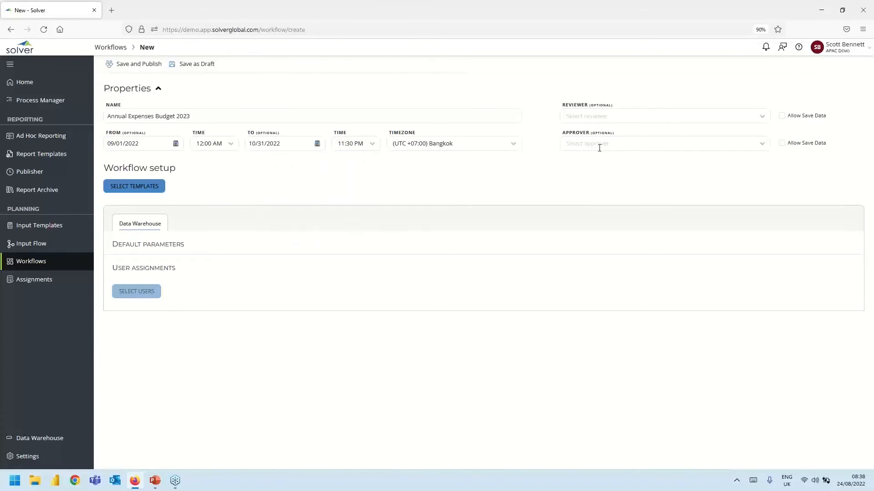
- Assign one user as the workflow's reviewer and another as its approver
{"action": "left_click", "coordinate": [603, 120]}
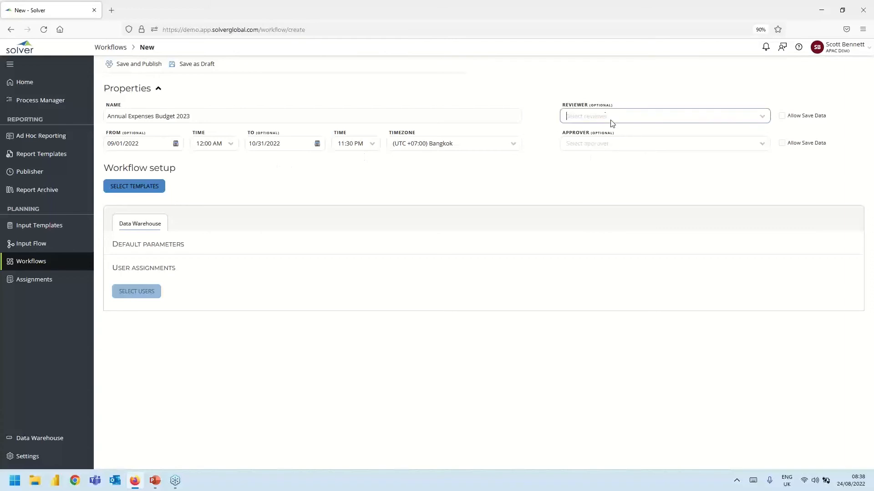
{"action": "left_click", "coordinate": [764, 120]}
{"action": "left_click", "coordinate": [572, 158]}
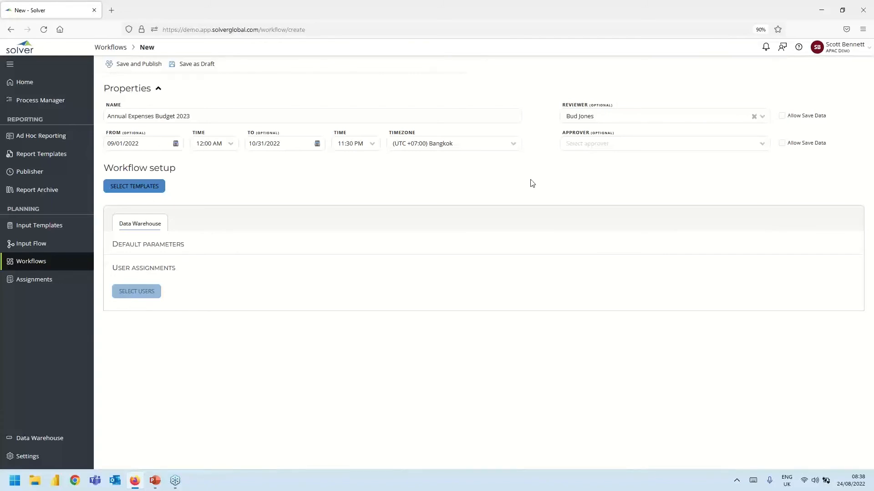
{"action": "left_click", "coordinate": [624, 146]}
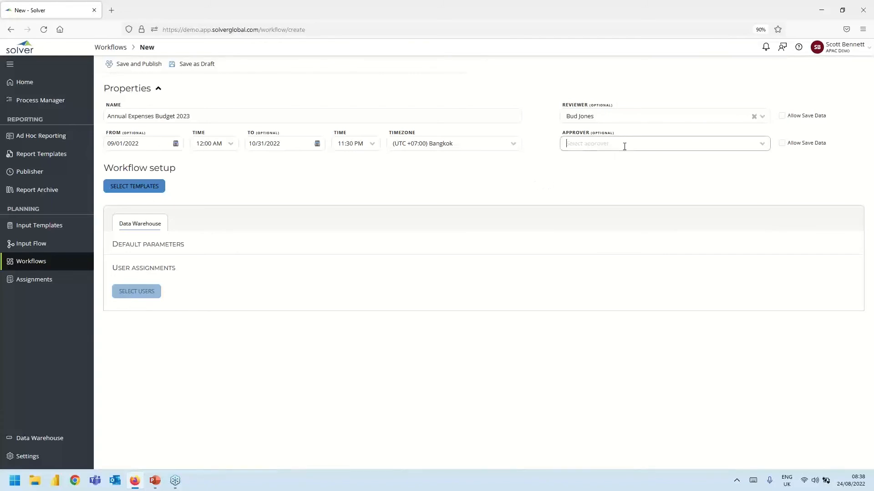
{"action": "left_click", "coordinate": [760, 146]}
{"action": "left_click", "coordinate": [601, 171]}
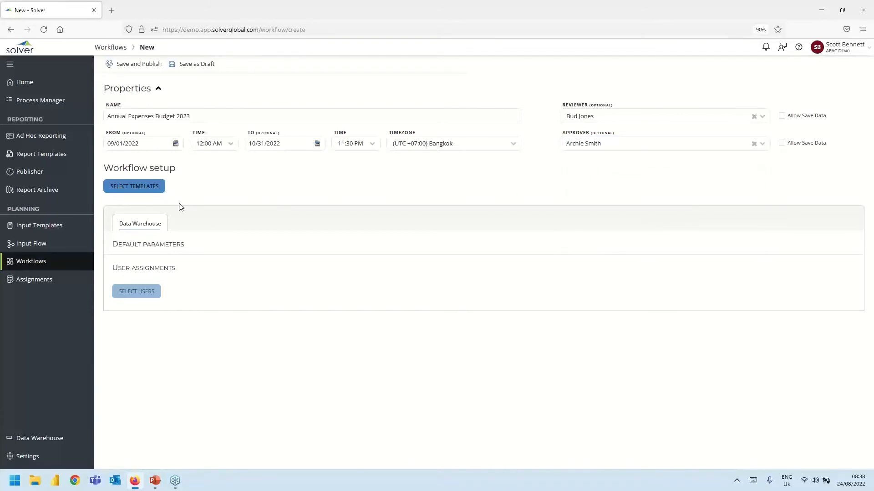
- Add the B210 - Other Expenses APAC template to the workflow and let the user decide the entity parameter
{"action": "left_click", "coordinate": [135, 194]}
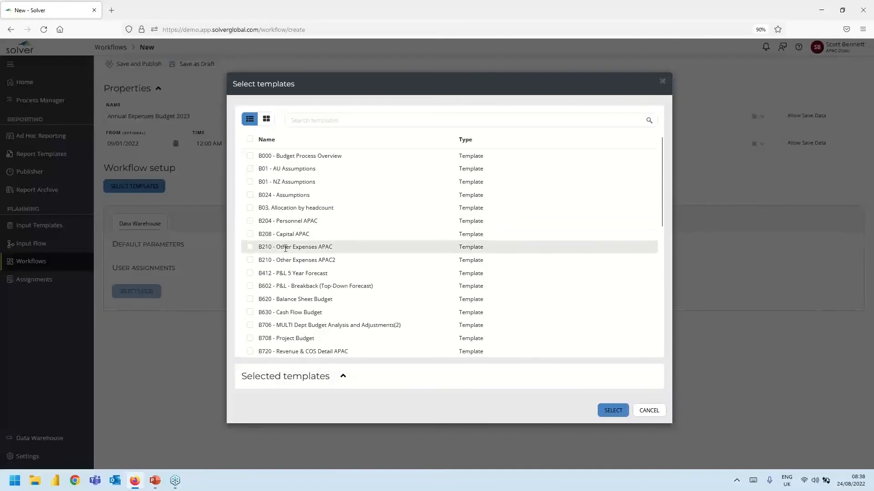
{"action": "scroll", "coordinate": [291, 252], "scroll_direction": "down", "scroll_amount": 2}
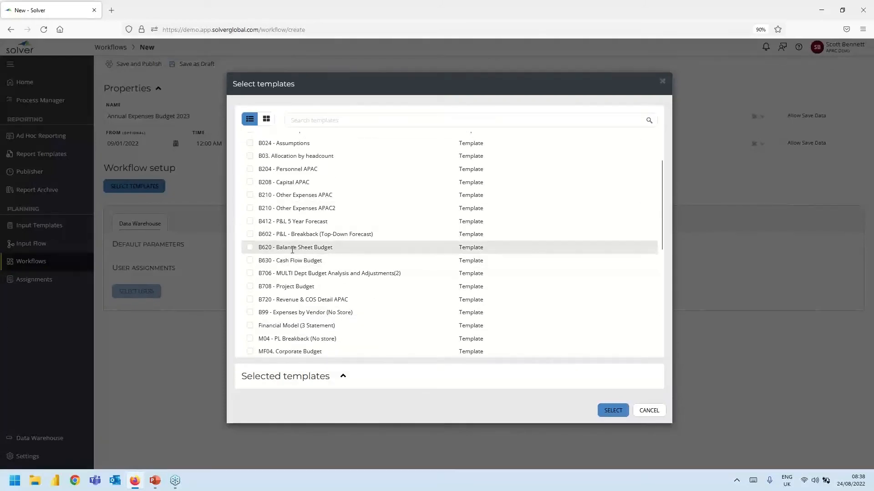
{"action": "left_click", "coordinate": [250, 195]}
{"action": "left_click", "coordinate": [611, 412]}
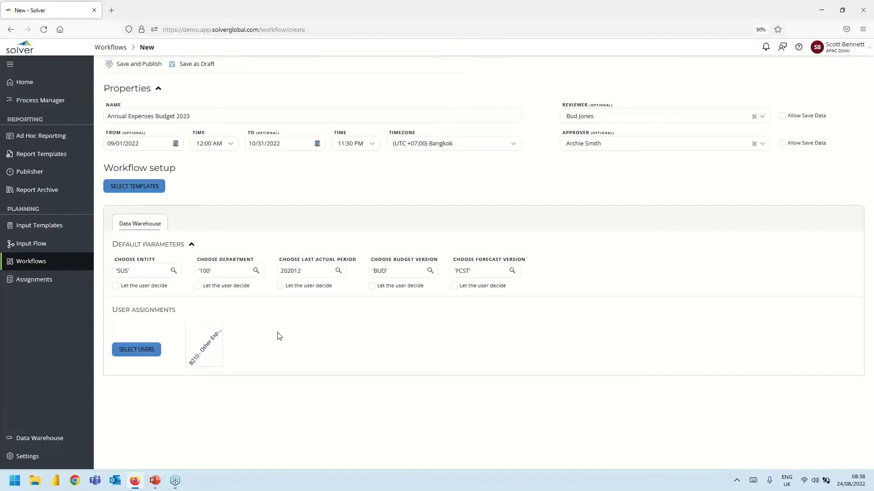
{"action": "left_click", "coordinate": [115, 286]}
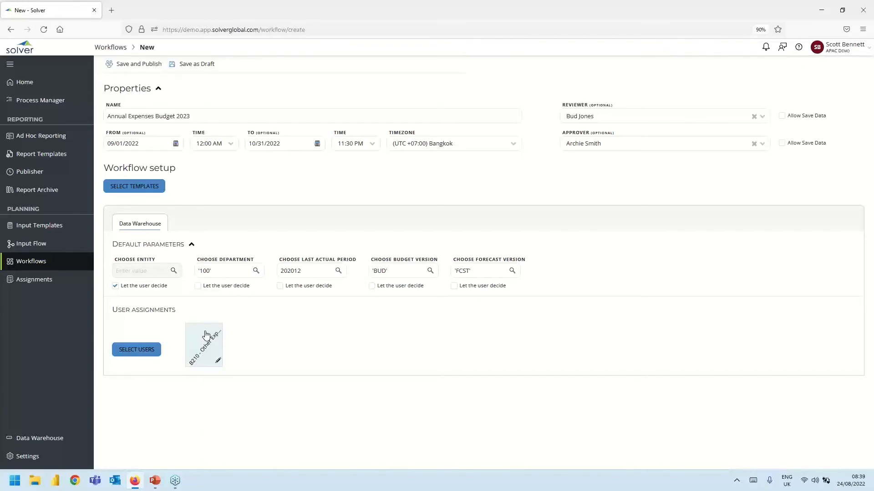
- Assign four individual users to the workflow's Other Expenses template
{"action": "left_click", "coordinate": [136, 350]}
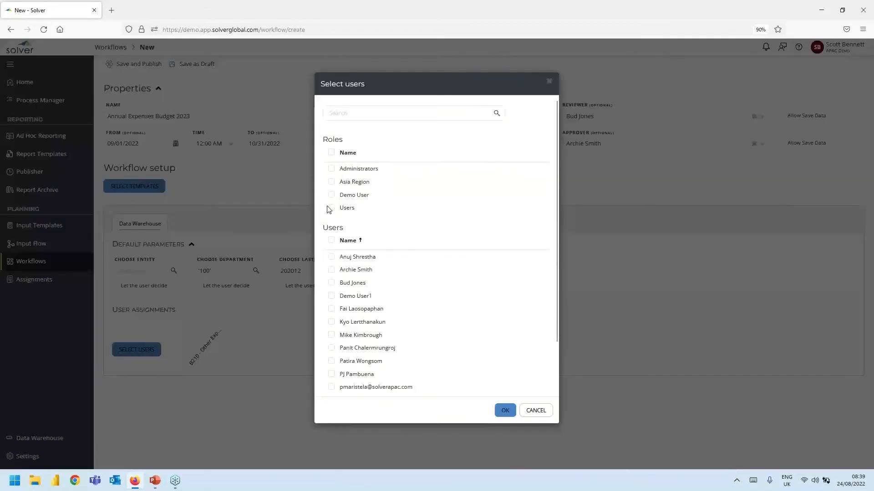
{"action": "left_click", "coordinate": [331, 335]}
{"action": "left_click", "coordinate": [331, 348]}
{"action": "left_click", "coordinate": [331, 361]}
{"action": "left_click", "coordinate": [331, 374]}
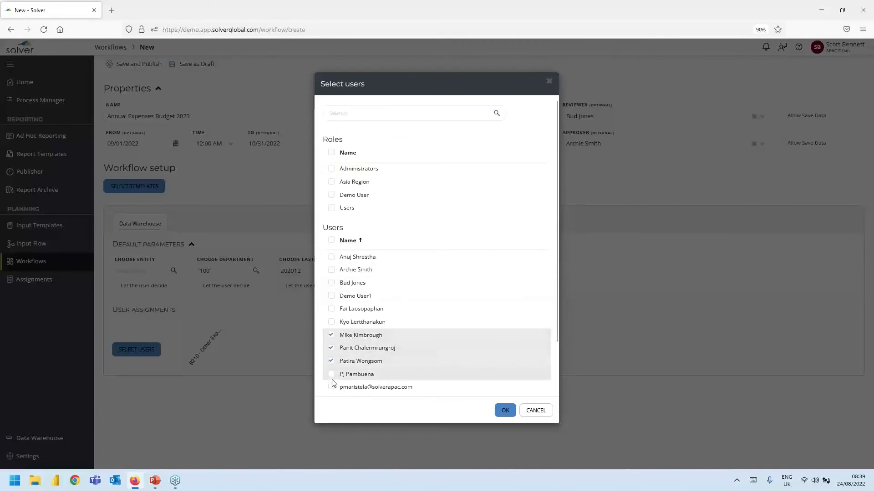
{"action": "left_click", "coordinate": [505, 411]}
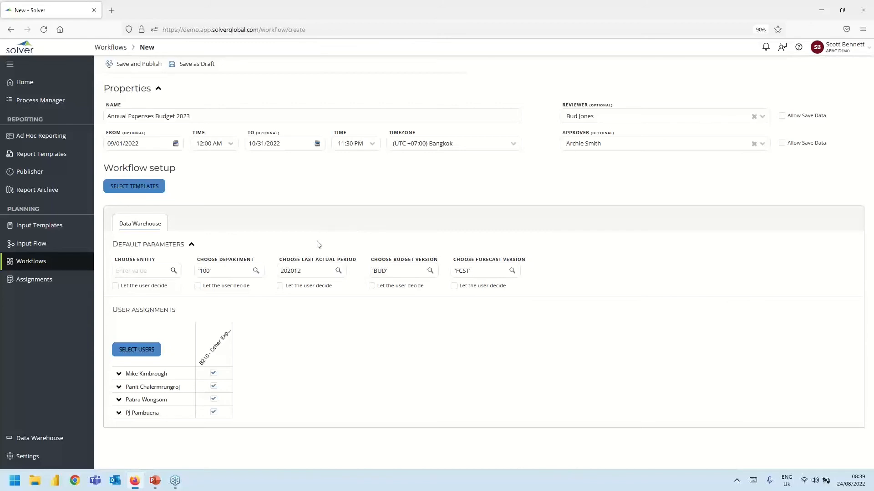
- Leave the new workflow without saving and open the in-progress B210 - Other Expenses APAC assignment of Annual Budget 2019 - APAC
{"action": "left_click", "coordinate": [62, 279]}
{"action": "left_click", "coordinate": [499, 323]}
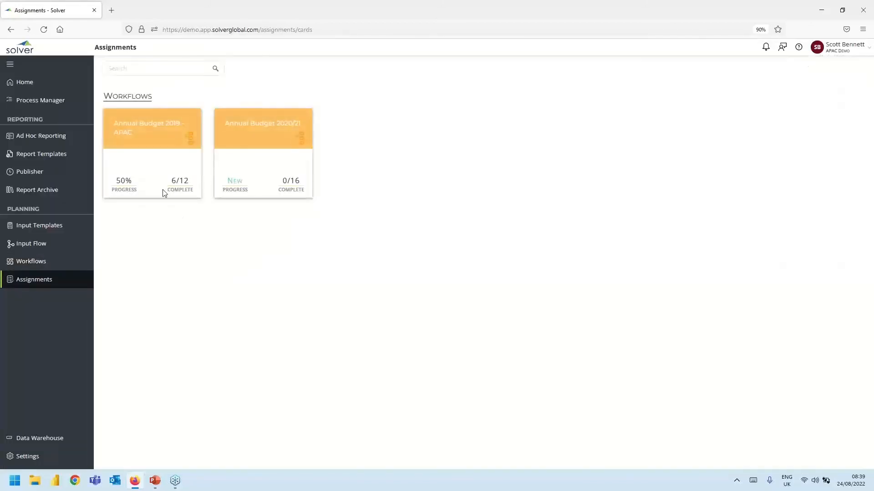
{"action": "left_click", "coordinate": [130, 133]}
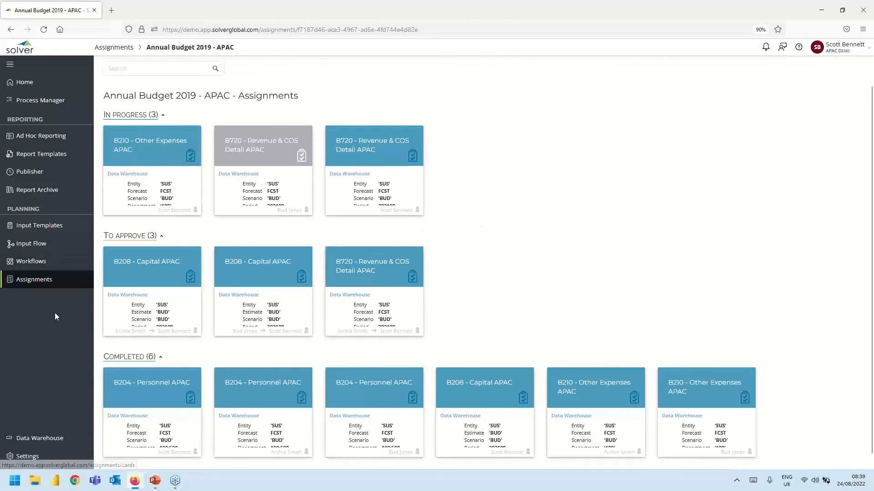
{"action": "left_click", "coordinate": [120, 144]}
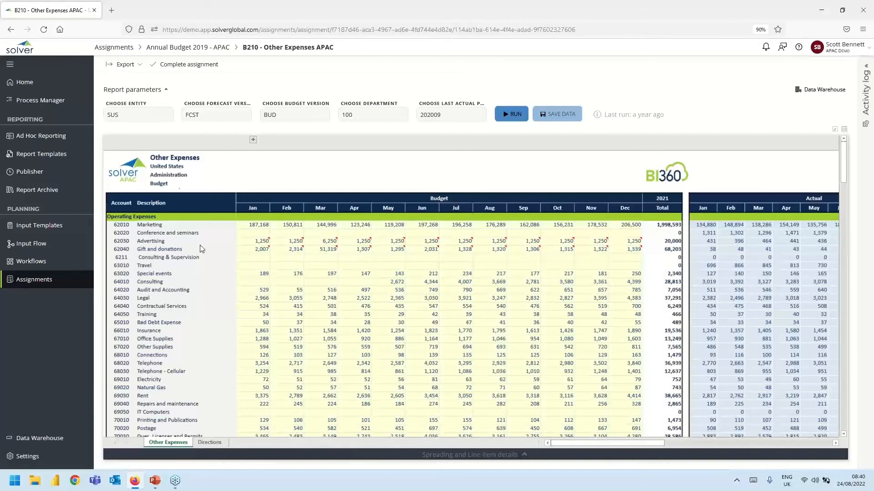
- Enter 1000 as the January budget for account 62020 Conference and seminars
{"action": "mouse_move", "coordinate": [607, 443]}
{"action": "left_mouse_down"}
{"action": "mouse_move", "coordinate": [642, 444]}
{"action": "mouse_move", "coordinate": [594, 445]}
{"action": "left_mouse_up"}
{"action": "left_click", "coordinate": [263, 234]}
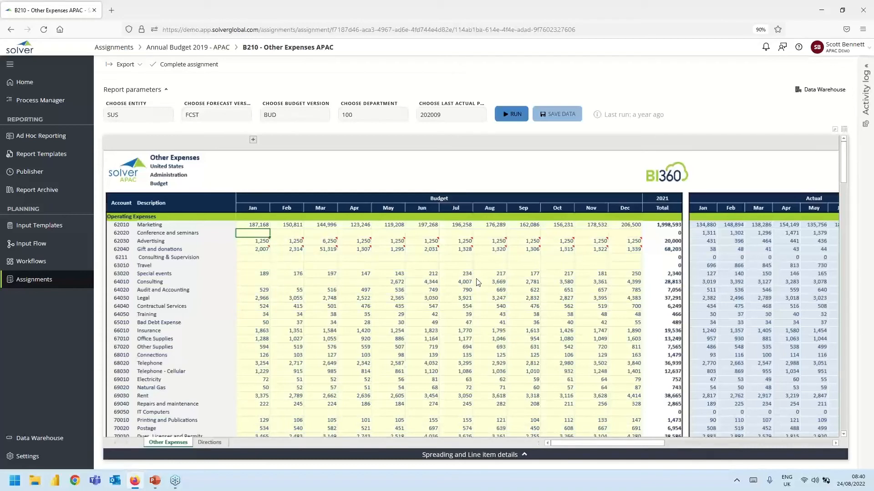
{"action": "type", "text": "1000"}
{"action": "key", "text": "Return"}
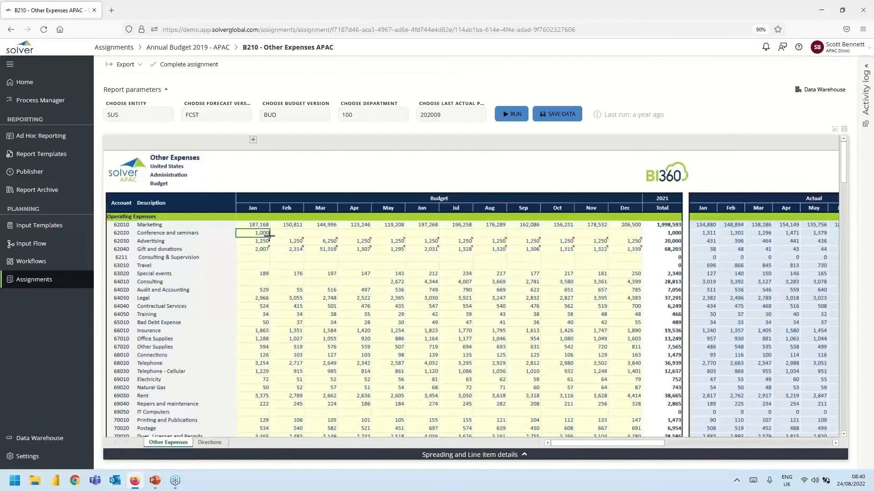
- Fill the 1,000 January budget of account 62020 across through December, and open the line item details for the January 63010 Travel budget
{"action": "left_click_drag", "start_coordinate": [268, 234], "coordinate": [630, 234]}
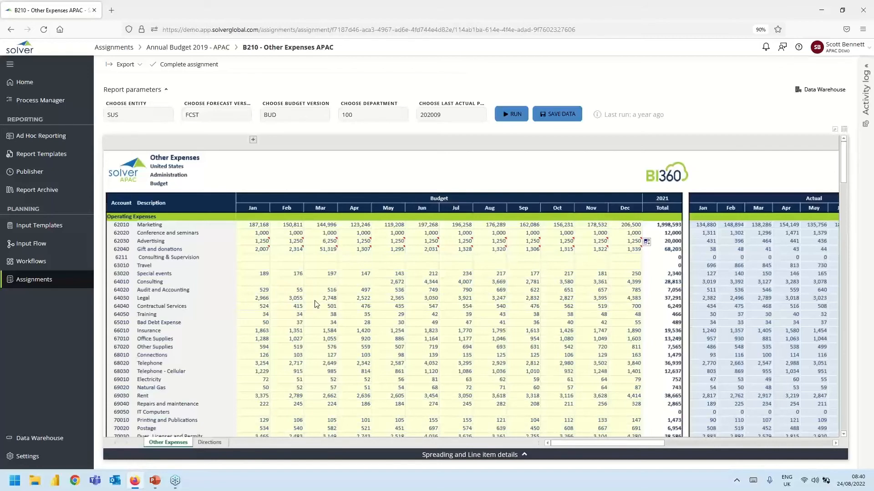
{"action": "left_click", "coordinate": [262, 269]}
{"action": "left_click", "coordinate": [461, 451]}
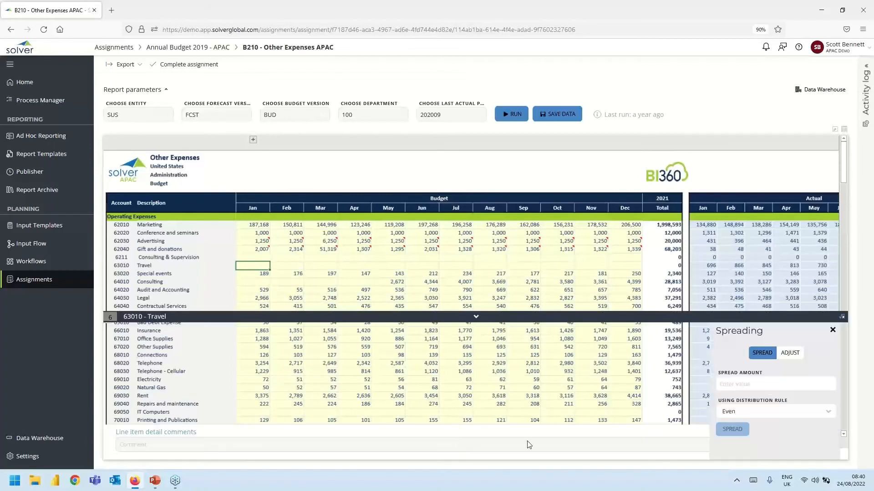
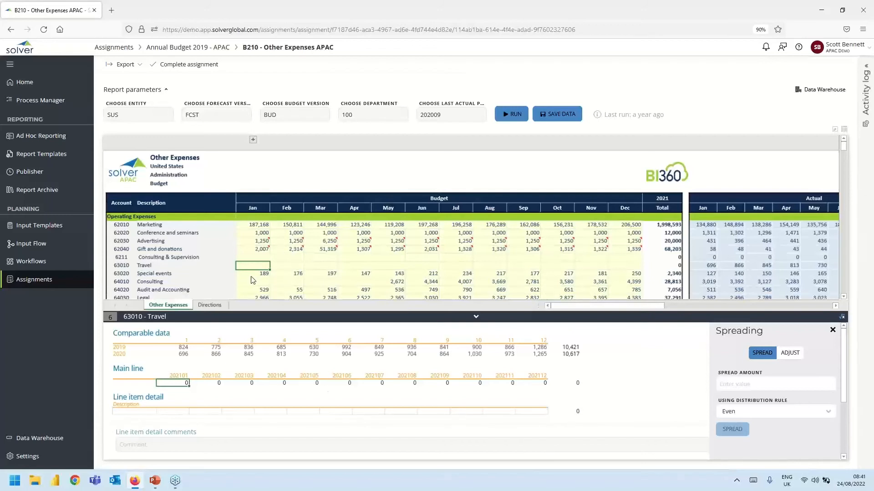
- Add a Syd Event line item to 63010 Travel with 24000 in period 202101 and 45000 in 202107
{"action": "left_click", "coordinate": [152, 413]}
{"action": "type", "text": "Syd"}
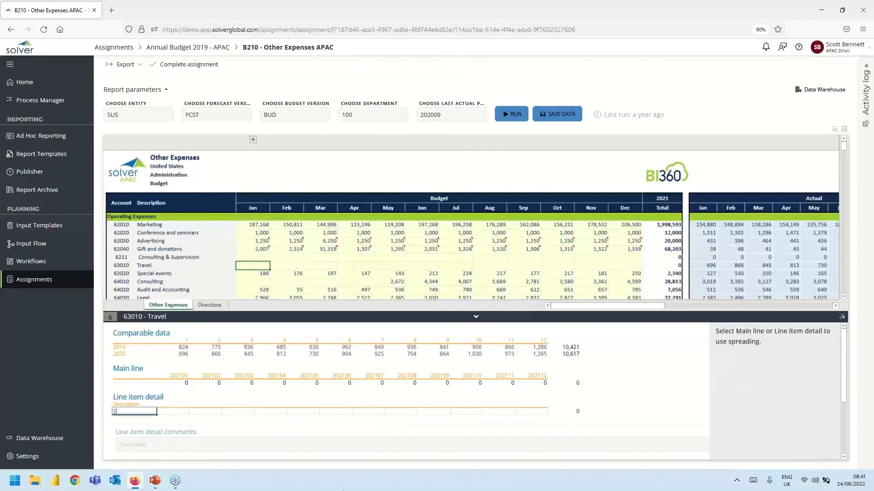
{"action": "type", "text": "vent"}
{"action": "left_click", "coordinate": [174, 413]}
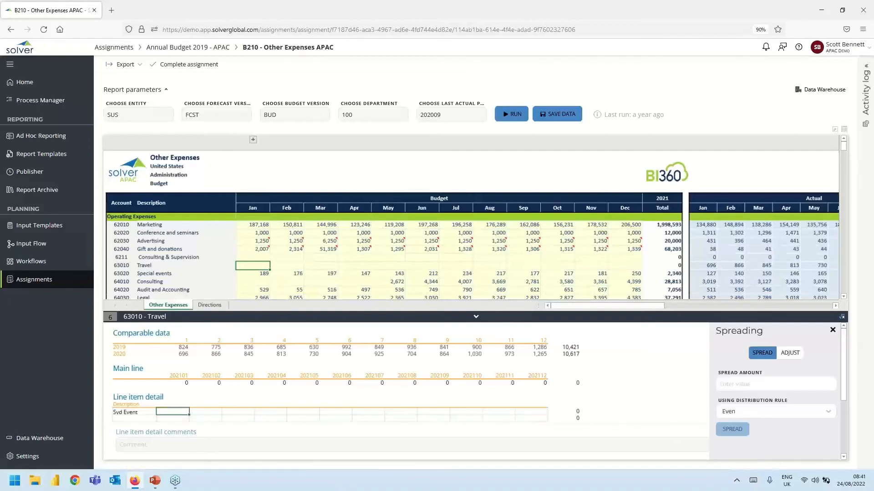
{"action": "type", "text": "24000"}
{"action": "left_click", "coordinate": [364, 414]}
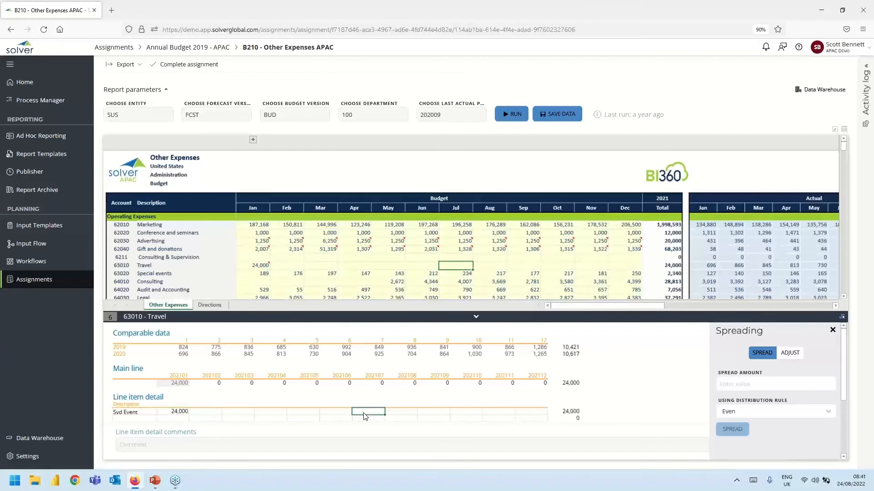
{"action": "type", "text": "45000"}
- Add a Perth Event line item to 63010 Travel and spread 180000 over the year with the Even distribution rule
{"action": "left_click", "coordinate": [143, 418]}
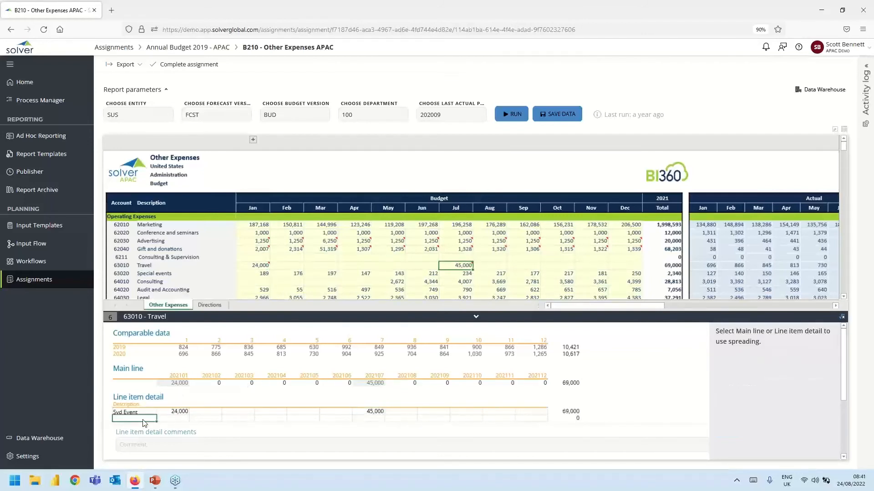
{"action": "type", "text": "Perth Event"}
{"action": "left_click", "coordinate": [170, 422]}
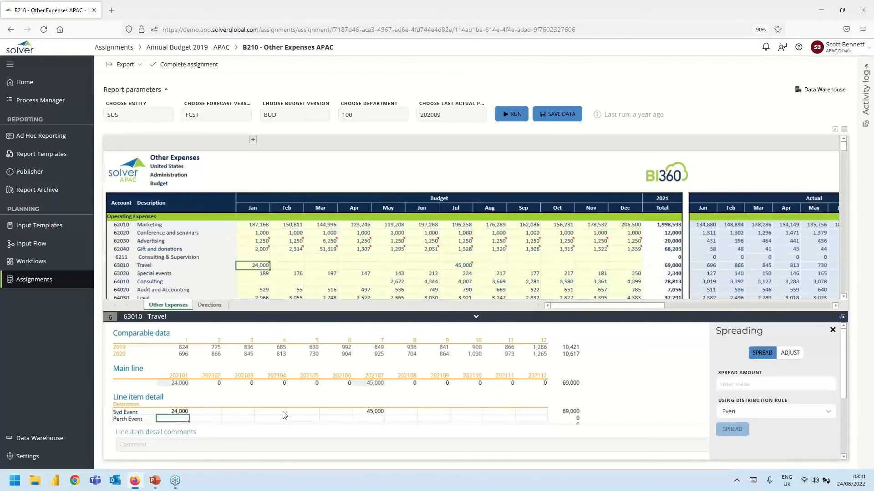
{"action": "left_click", "coordinate": [781, 386]}
{"action": "type", "text": "180000"}
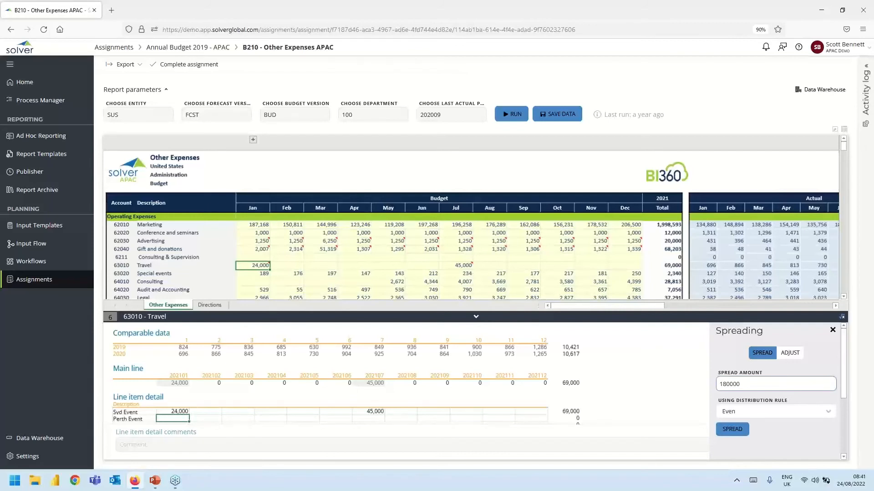
{"action": "left_click", "coordinate": [782, 411]}
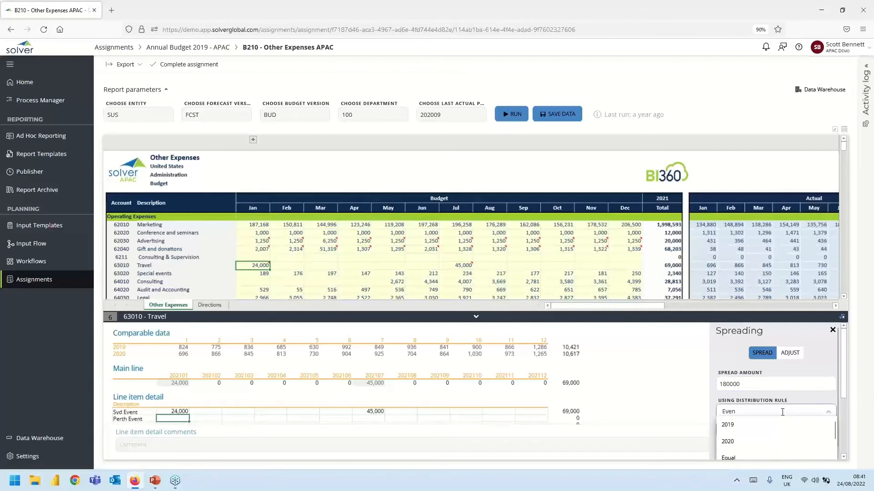
{"action": "left_click", "coordinate": [728, 441]}
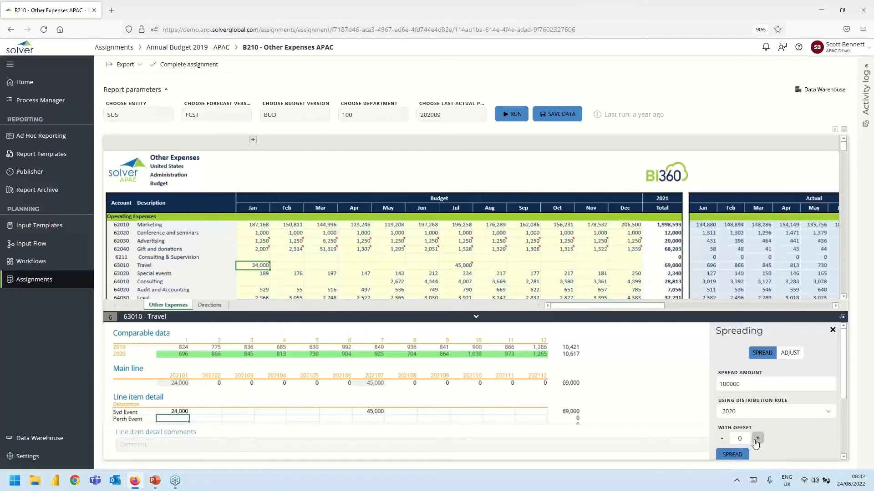
{"action": "left_click", "coordinate": [784, 411]}
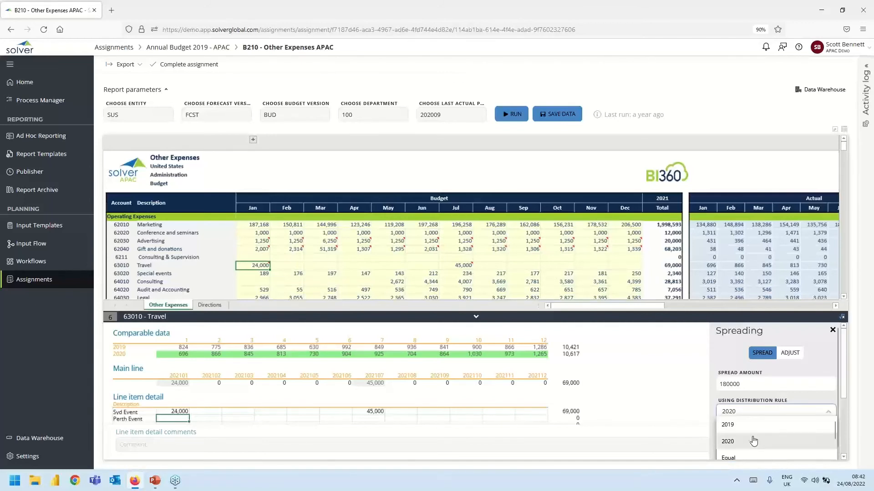
{"action": "scroll", "coordinate": [755, 448], "scroll_direction": "down", "scroll_amount": 2}
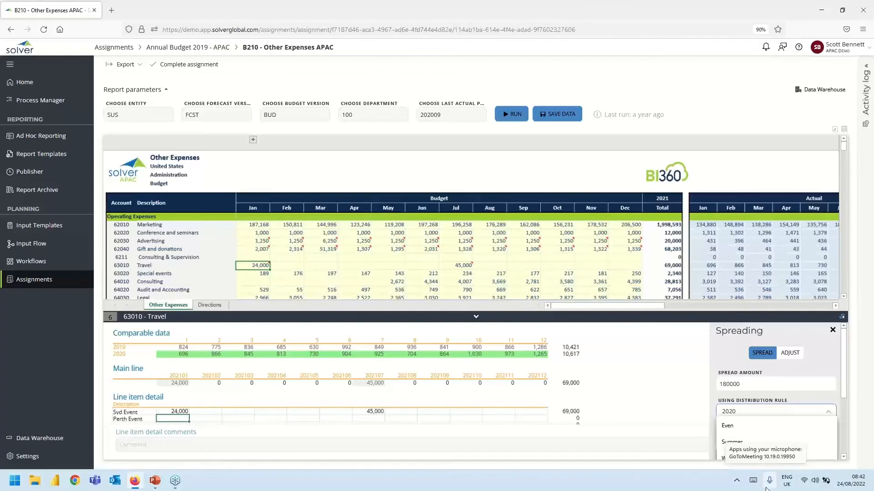
{"action": "left_click", "coordinate": [729, 427]}
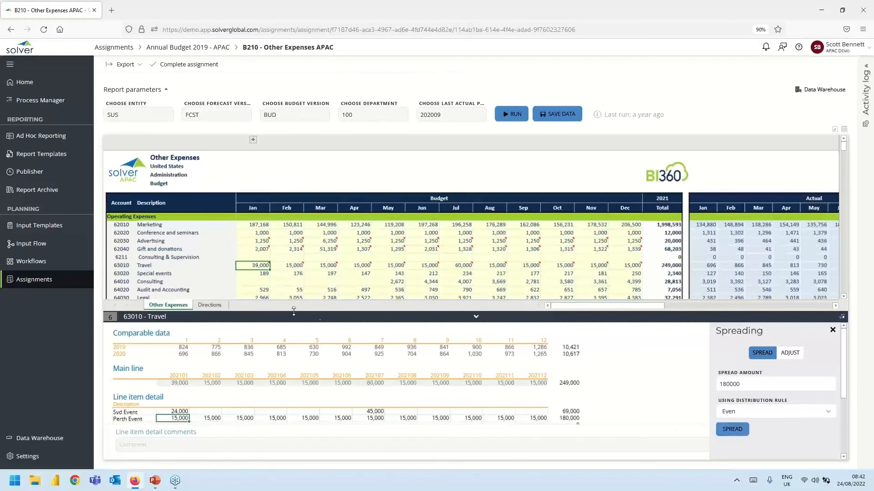
- Add the line item comment "Agreed with marketing." to the Syd Event amount for period 202107
{"action": "mouse_move", "coordinate": [265, 269]}
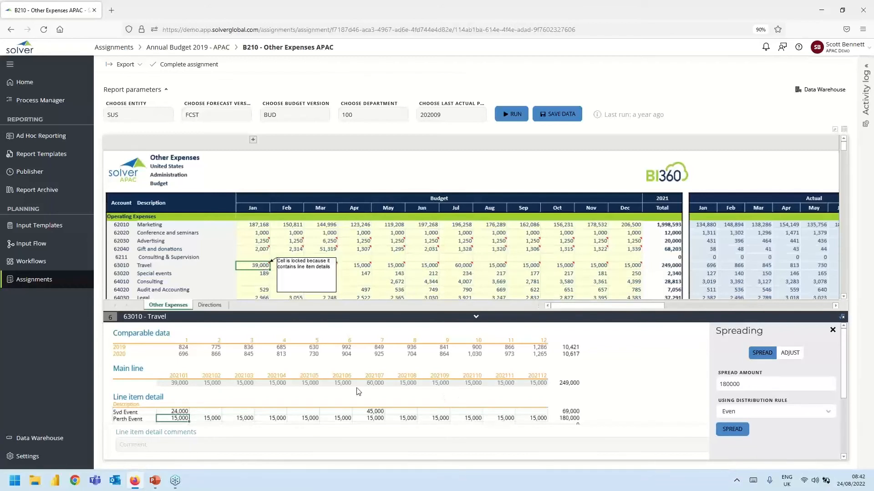
{"action": "left_click", "coordinate": [371, 412]}
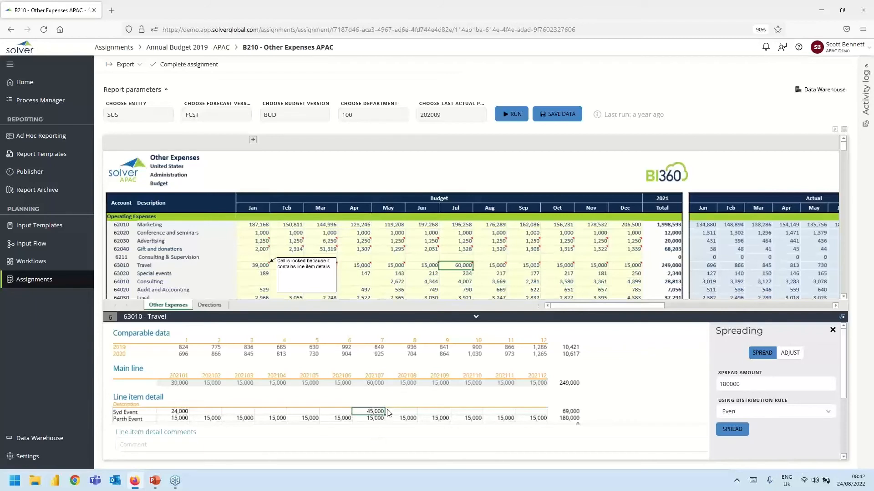
{"action": "left_click", "coordinate": [213, 450]}
{"action": "type", "text": "Ag"}
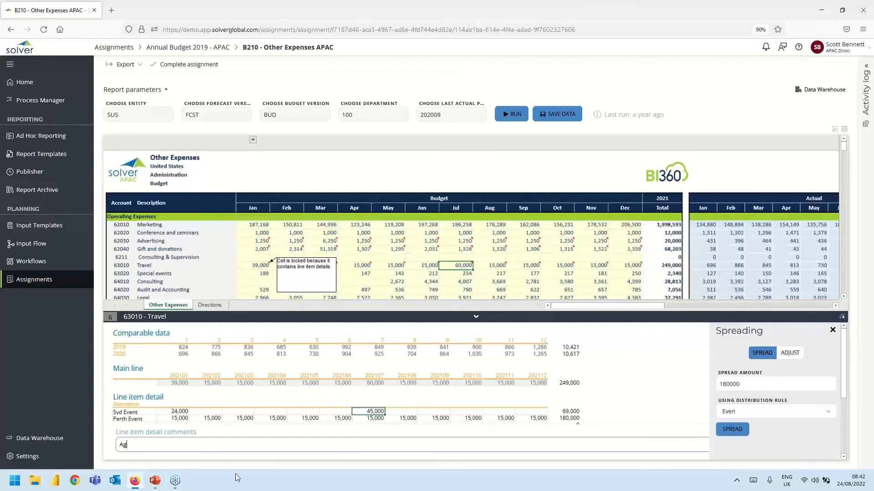
{"action": "type", "text": "reed with marketing."}
{"action": "left_click", "coordinate": [279, 420]}
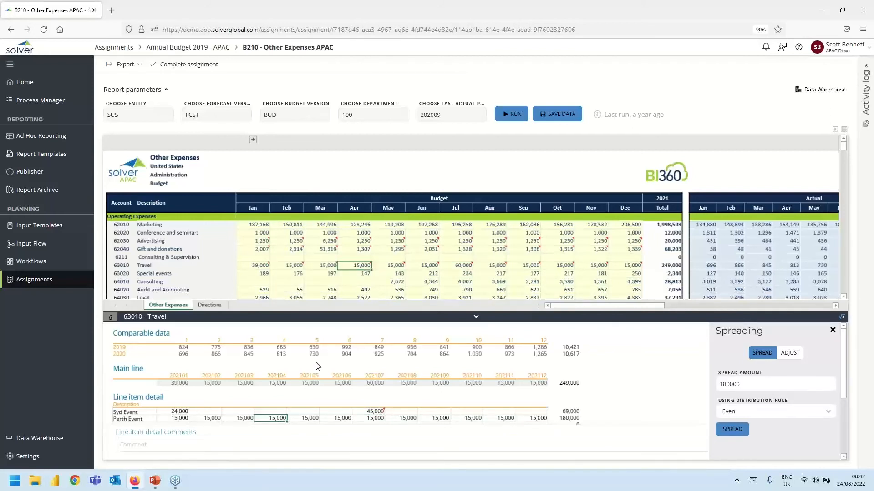
- Expand and collapse the Dept Comment column, and reselect the Syd Event amount for 202107 to view its comment
{"action": "left_click", "coordinate": [253, 140]}
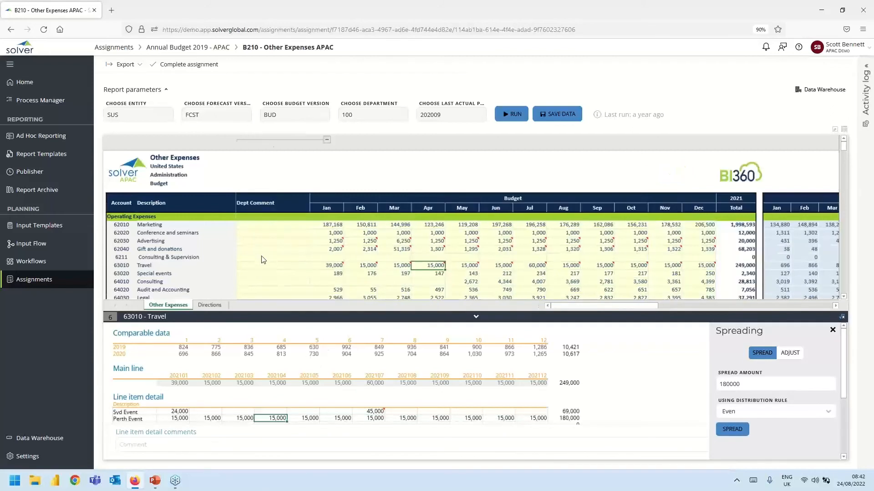
{"action": "left_click", "coordinate": [326, 141]}
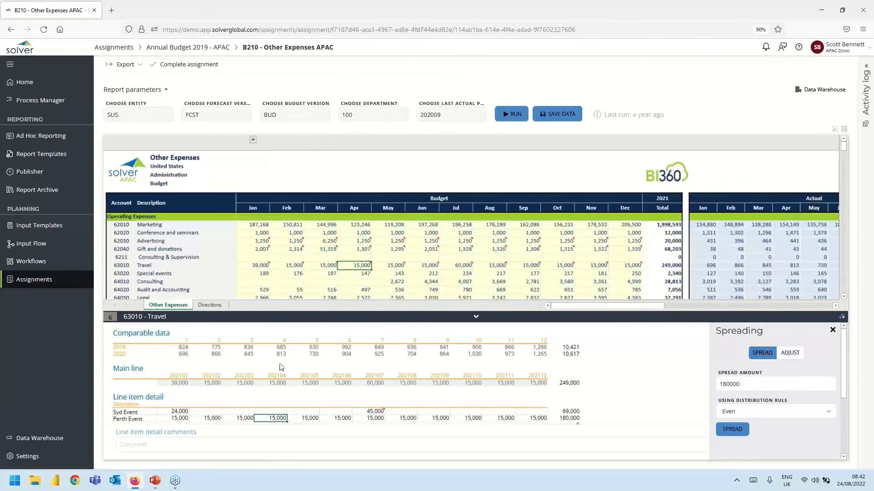
{"action": "left_click", "coordinate": [370, 412]}
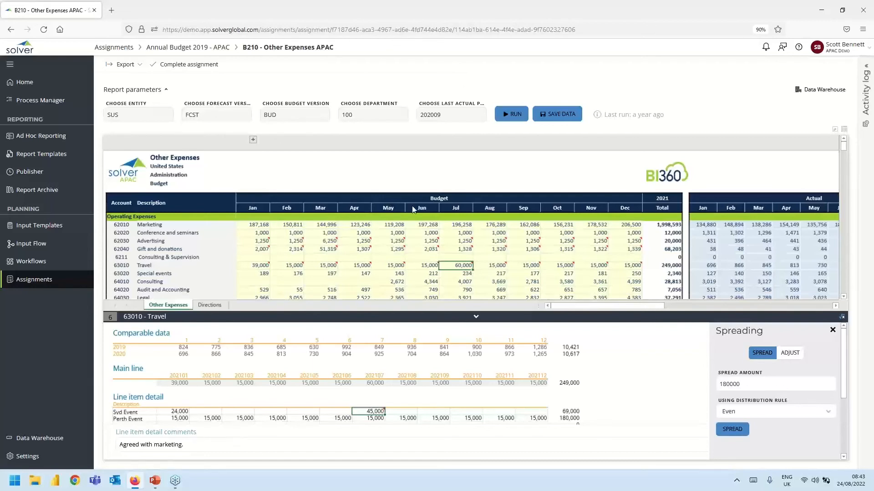
- View the Other Expenses budget sheet in full screen, and return to the normal view
{"action": "mouse_move", "coordinate": [399, 245]}
{"action": "left_click", "coordinate": [834, 130]}
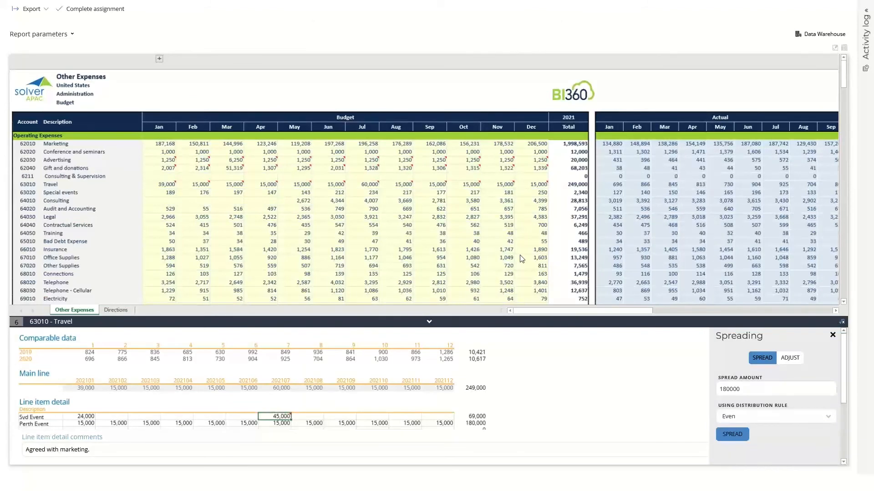
{"action": "key", "text": "Escape"}
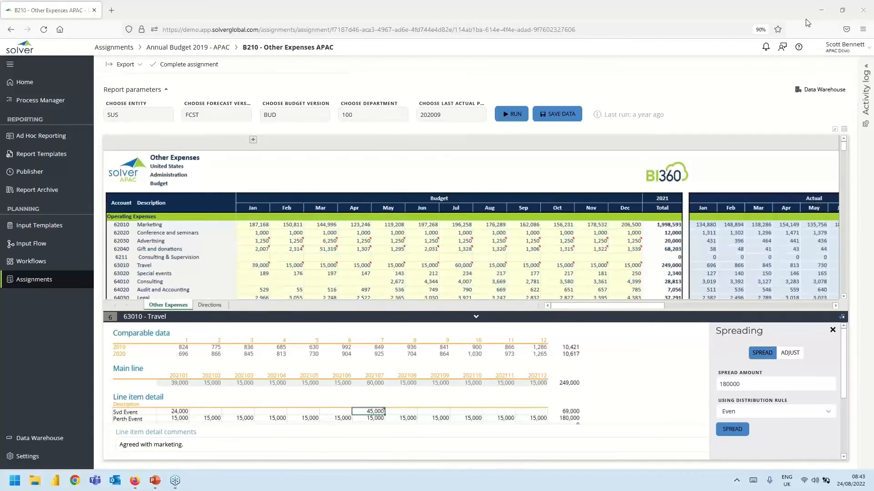
- Open the assignment's activity log and review its status changes and comments through to the most recent entry
{"action": "left_click", "coordinate": [865, 68]}
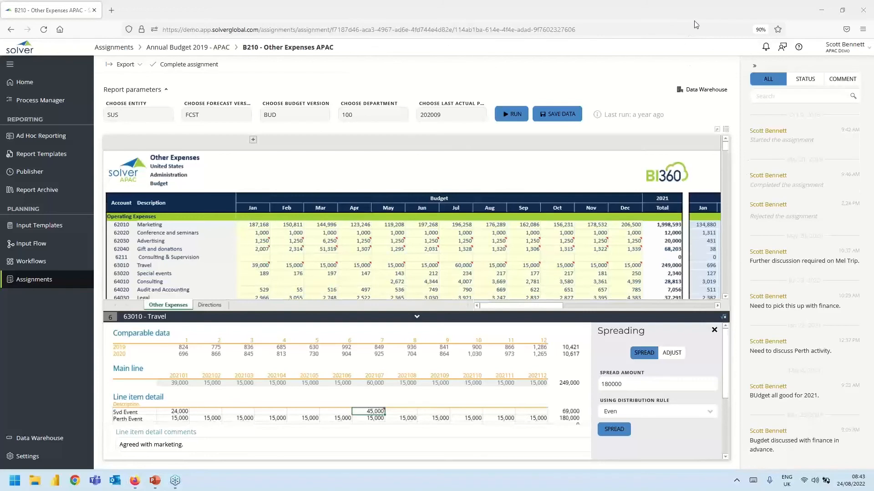
{"action": "scroll", "coordinate": [791, 300], "scroll_direction": "down", "scroll_amount": 2}
{"action": "scroll", "coordinate": [796, 298], "scroll_direction": "down", "scroll_amount": 1}
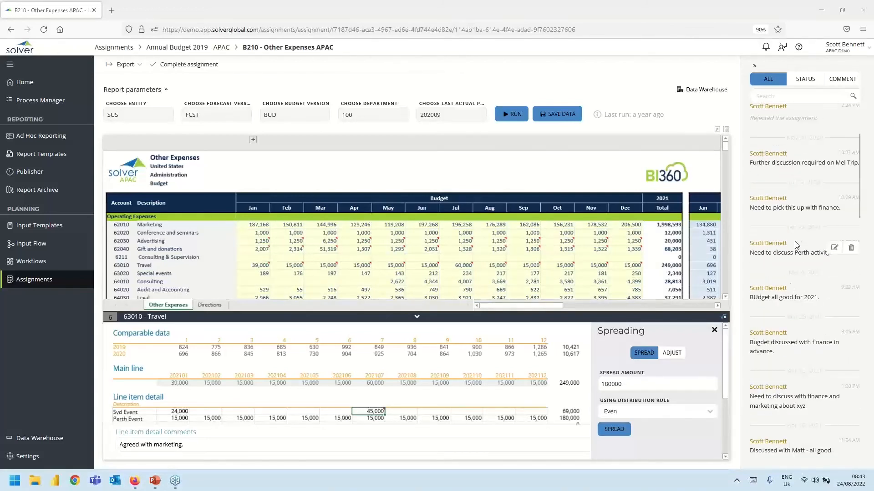
{"action": "scroll", "coordinate": [803, 297], "scroll_direction": "down", "scroll_amount": 4}
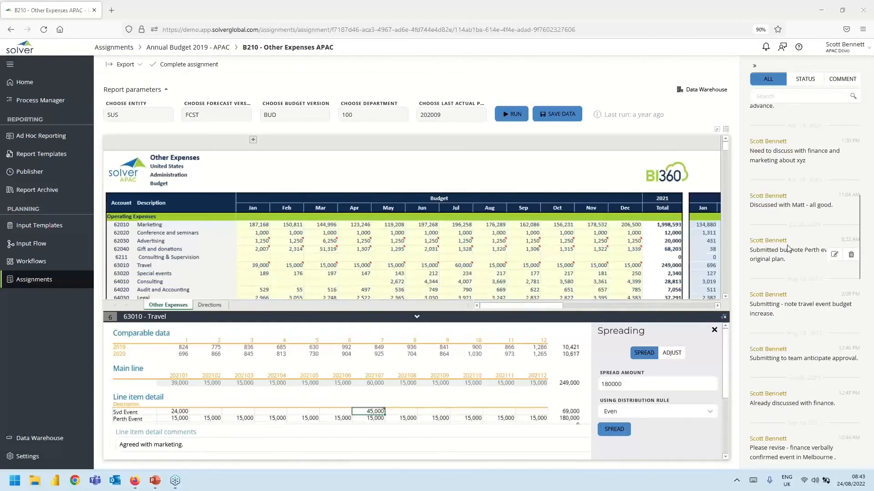
{"action": "scroll", "coordinate": [793, 328], "scroll_direction": "down", "scroll_amount": 1}
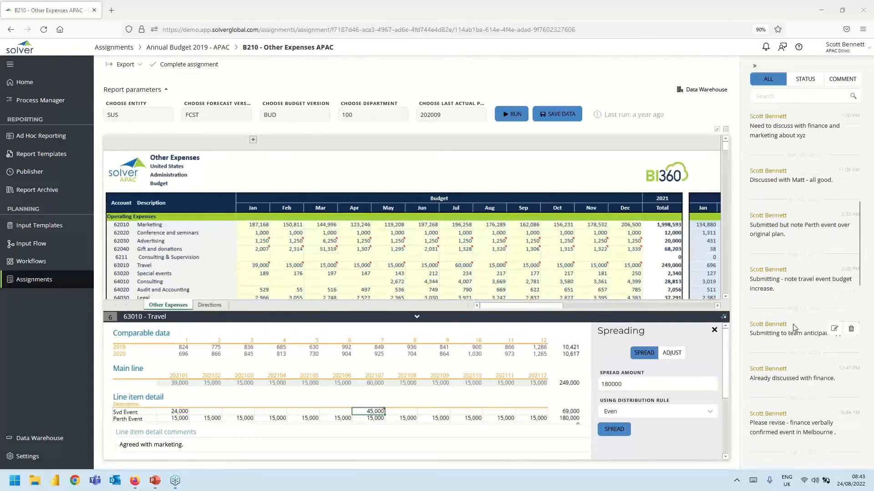
{"action": "scroll", "coordinate": [793, 327], "scroll_direction": "down", "scroll_amount": 10}
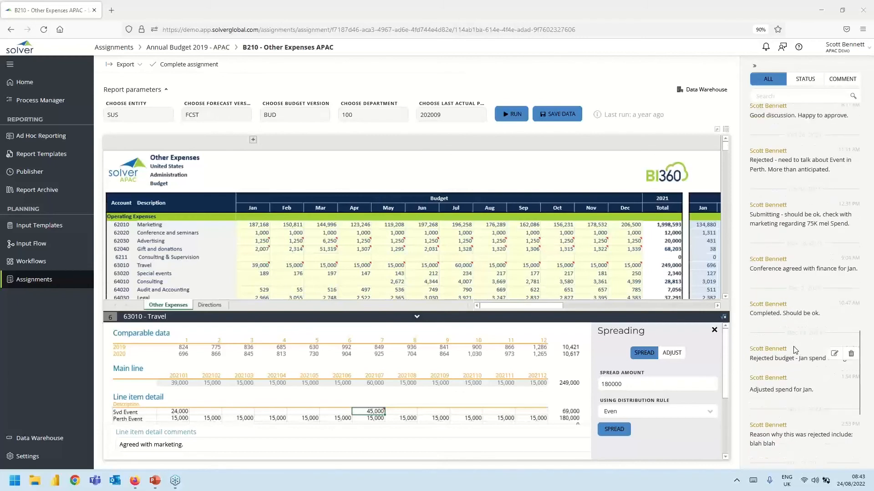
{"action": "scroll", "coordinate": [795, 350], "scroll_direction": "down", "scroll_amount": 4}
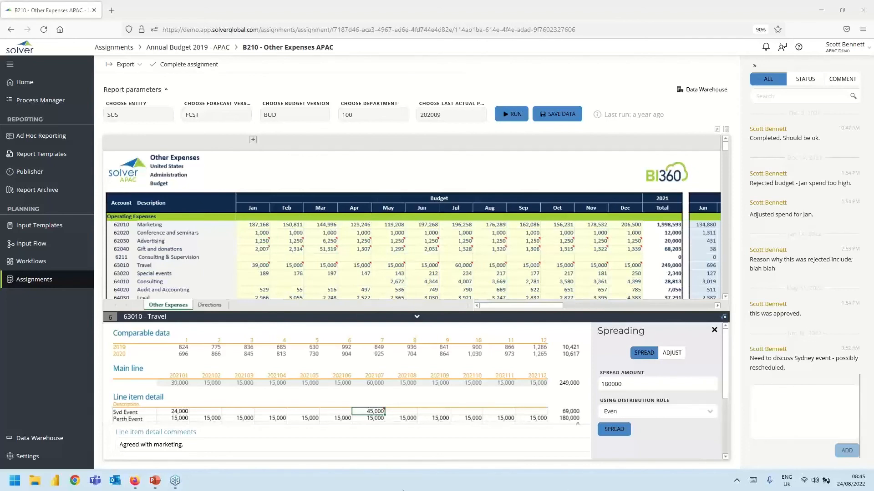
- Leave the assignment for the published workflows and open the status board of Annual Budget 2019 - APAC
{"action": "left_click", "coordinate": [54, 270]}
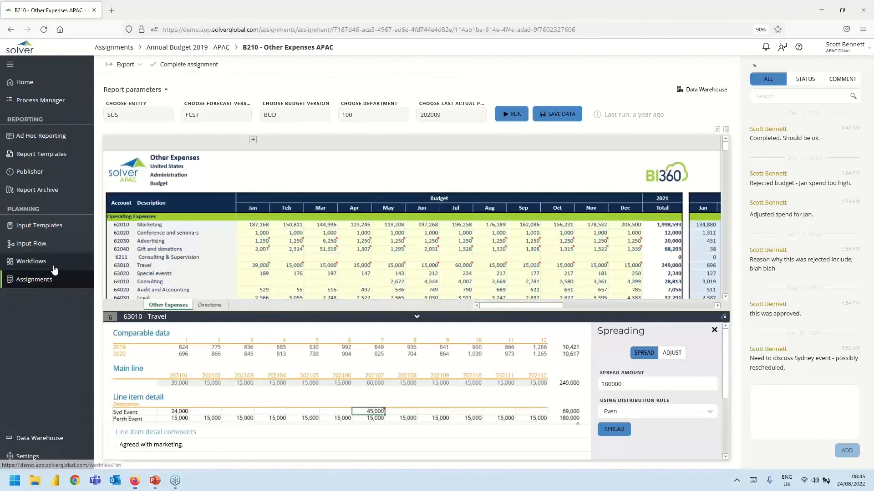
{"action": "left_click", "coordinate": [500, 322]}
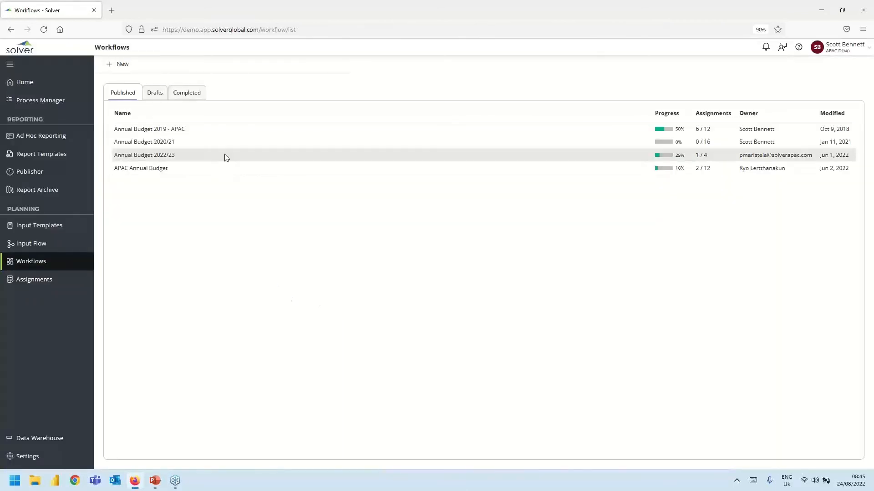
{"action": "left_click", "coordinate": [185, 130]}
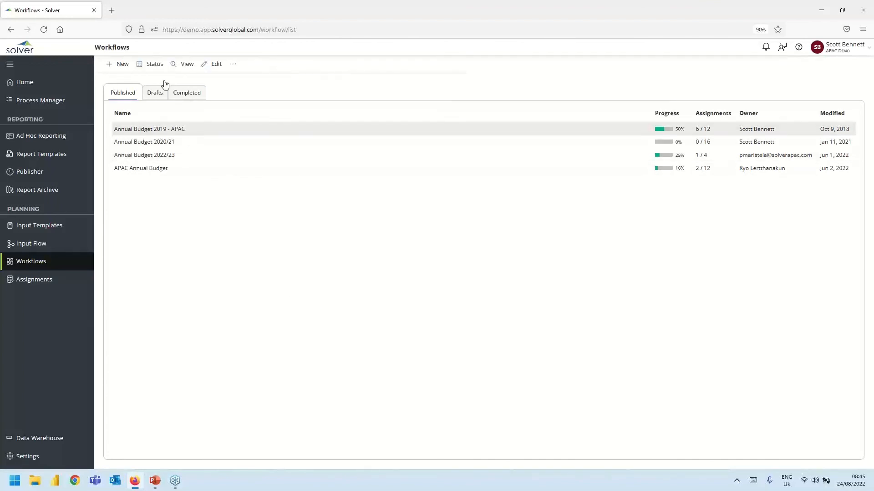
{"action": "left_click", "coordinate": [152, 64]}
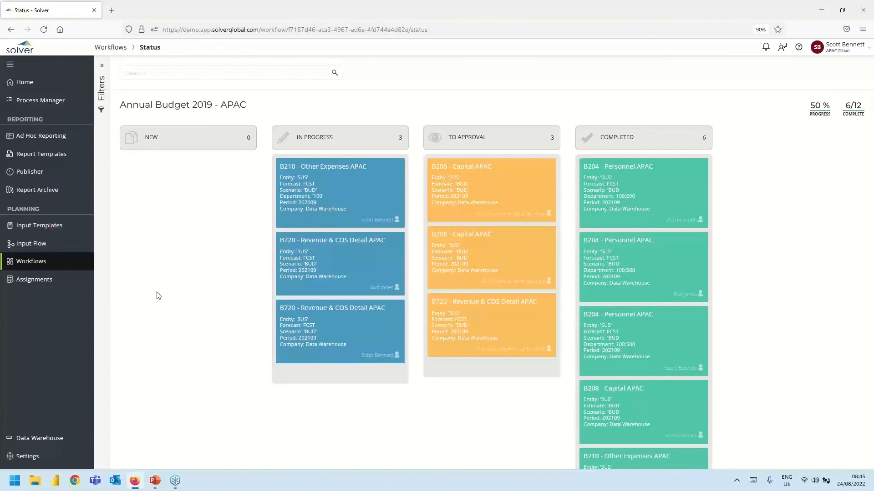
- Filter the workflow's status board to show only the assignments with the To approval status
{"action": "left_click", "coordinate": [102, 73]}
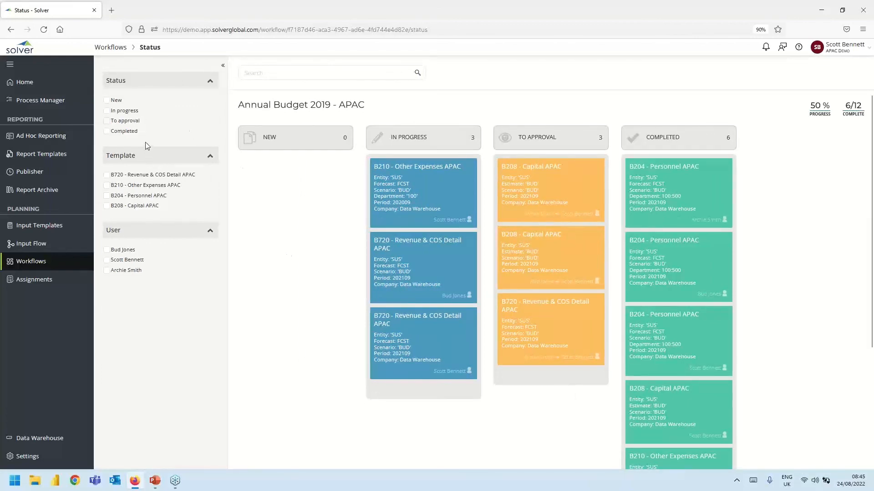
{"action": "left_click", "coordinate": [107, 121]}
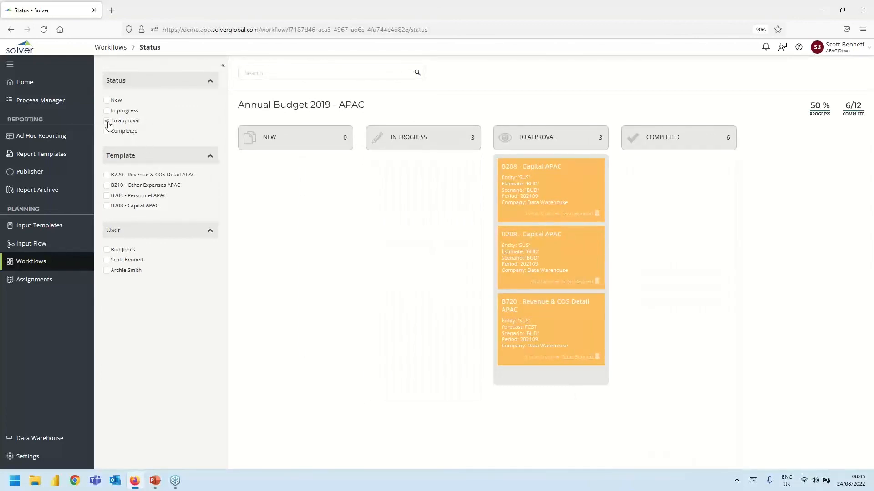
- Filter the status board by the Completed status alone, and by the first listed user alone, clearing each filter again
{"action": "left_click", "coordinate": [107, 121]}
{"action": "left_click", "coordinate": [107, 131]}
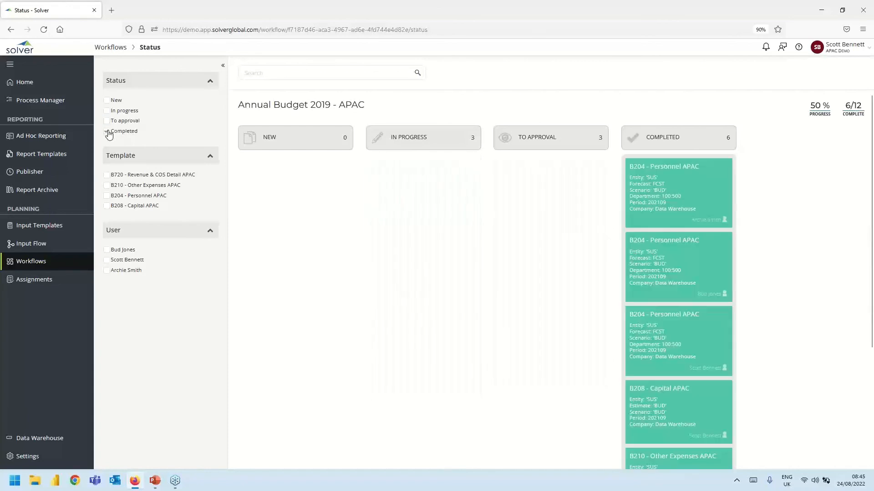
{"action": "left_click", "coordinate": [107, 132]}
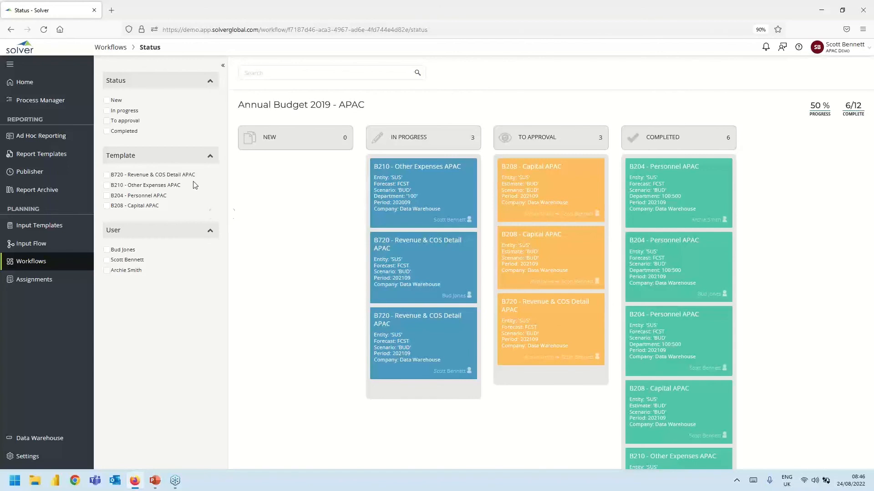
{"action": "left_click", "coordinate": [109, 251]}
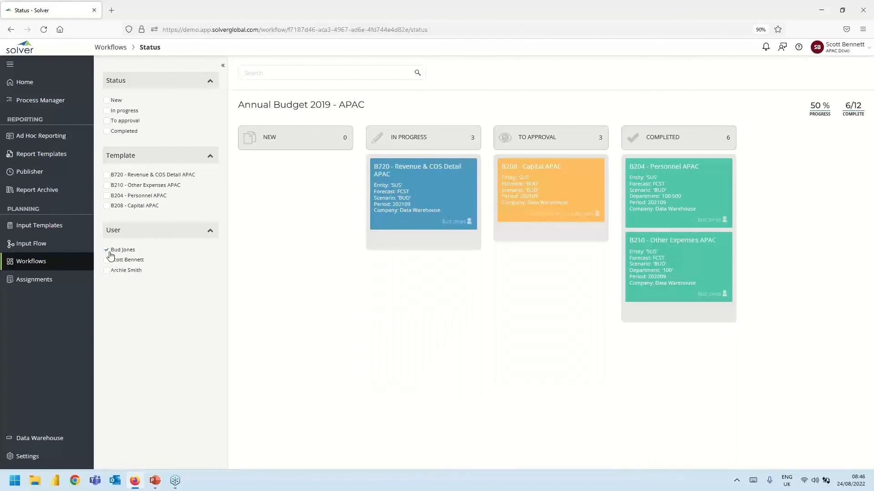
{"action": "left_click", "coordinate": [109, 254]}
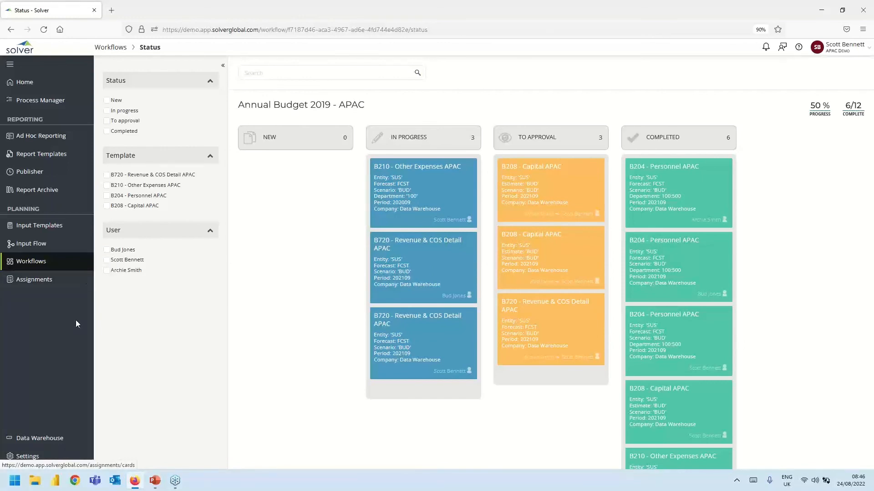
- Show the input templates library, and switch to the bookmarked Solver Power BI Financial Analysis dashboard
{"action": "left_click", "coordinate": [51, 232]}
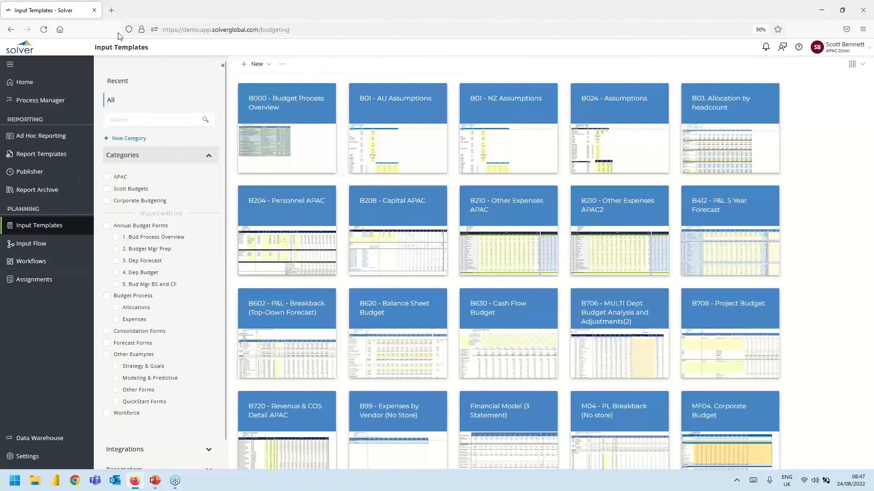
{"action": "left_click", "coordinate": [862, 29]}
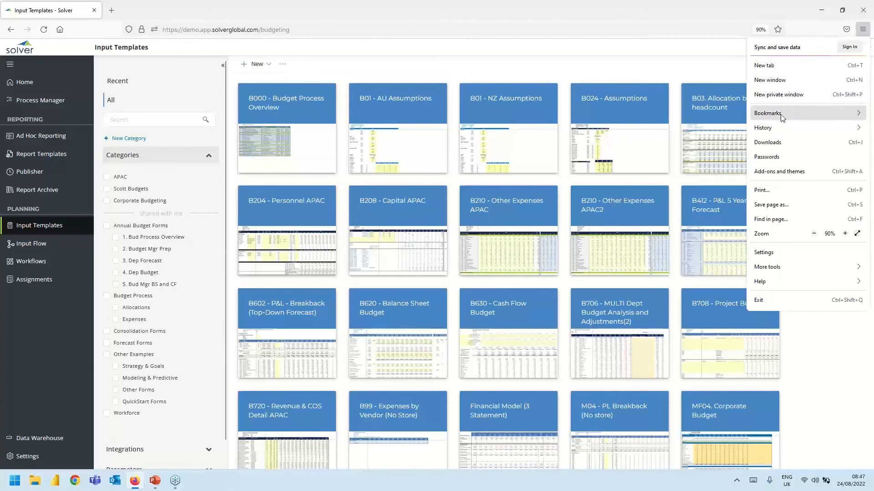
{"action": "left_click", "coordinate": [782, 116]}
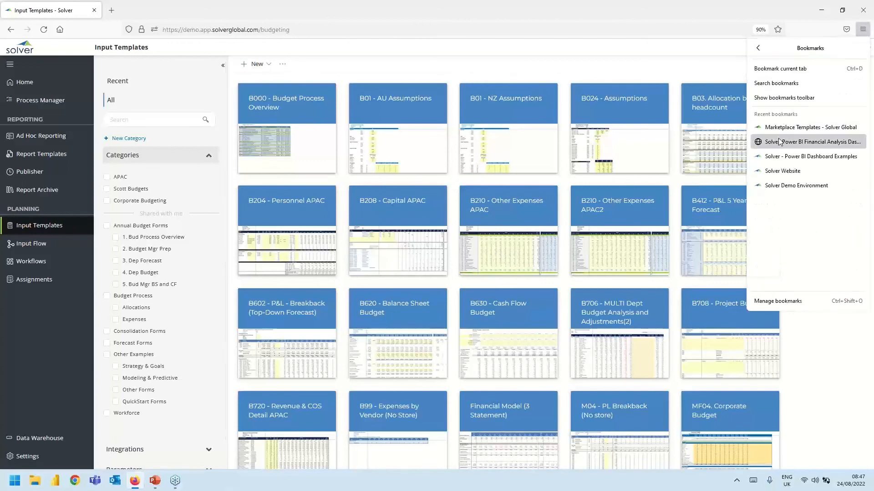
{"action": "left_click", "coordinate": [779, 142]}
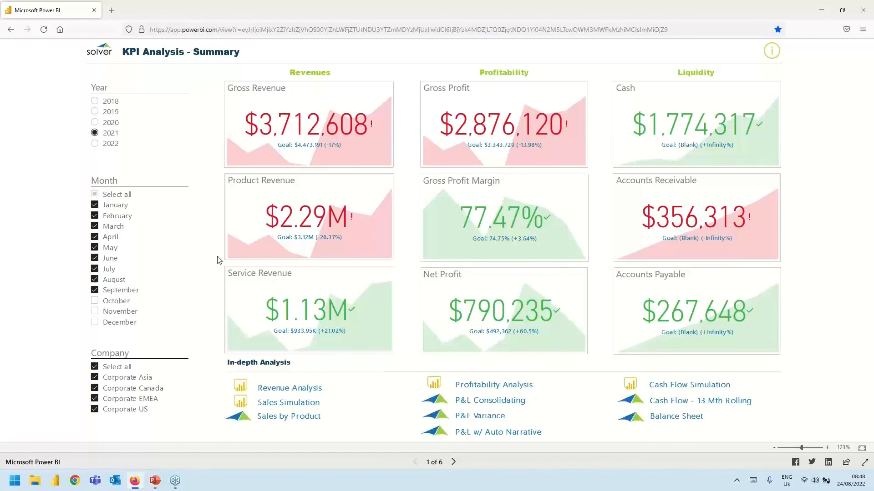
- Page forward through the dashboard from KPI Analysis - Summary to the Cash Flow Simulation page, viewing the revenue, profitability and liquidity analyses
{"action": "left_click", "coordinate": [454, 462]}
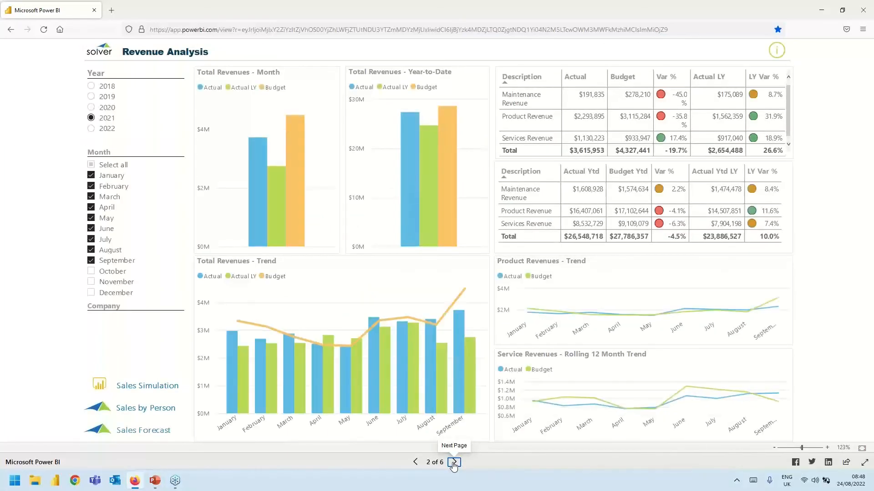
{"action": "left_click", "coordinate": [453, 463]}
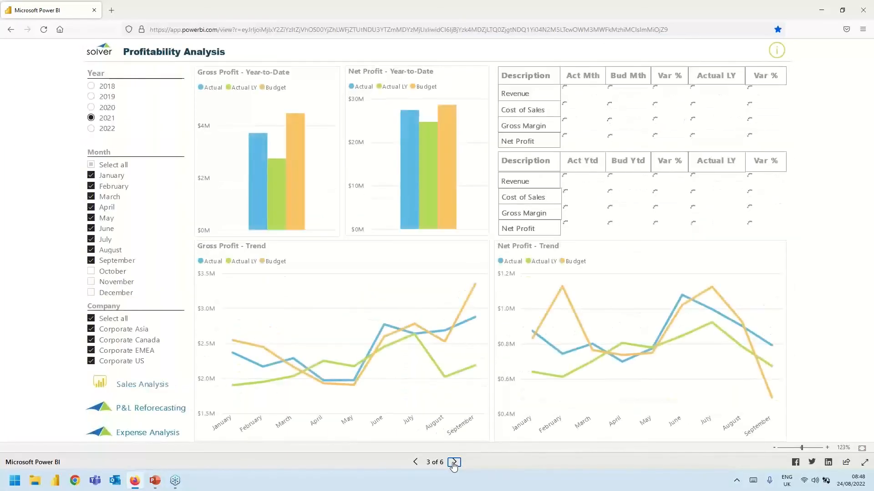
{"action": "left_click", "coordinate": [454, 463]}
{"action": "left_click", "coordinate": [454, 463]}
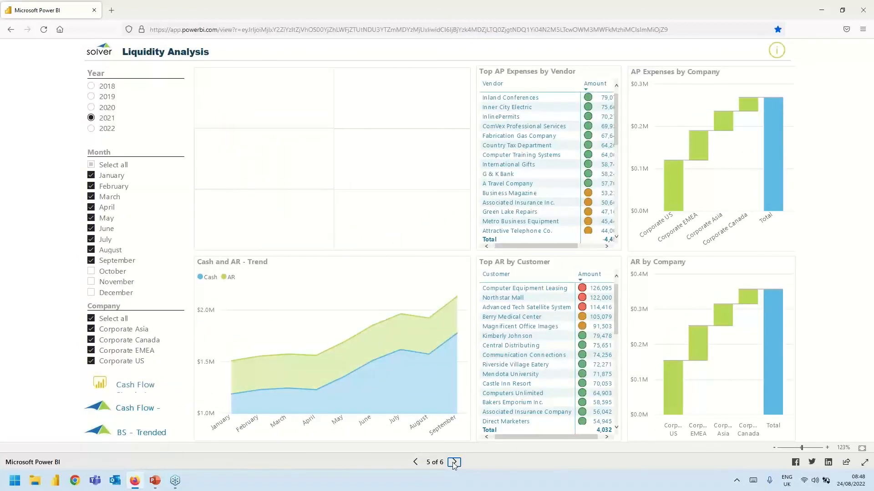
{"action": "left_click", "coordinate": [453, 462]}
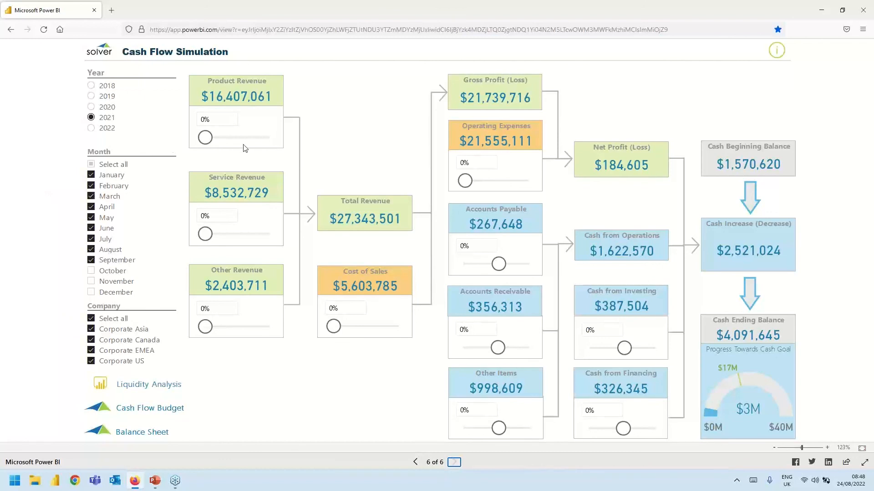
- Simulate cash flow with Product Revenue at 15%, Service Revenue at 25% and Cost of Sales at 35%, and return to the Liquidity Analysis page
{"action": "left_click_drag", "start_coordinate": [209, 141], "coordinate": [215, 141]}
{"action": "left_click_drag", "start_coordinate": [206, 234], "coordinate": [219, 237]}
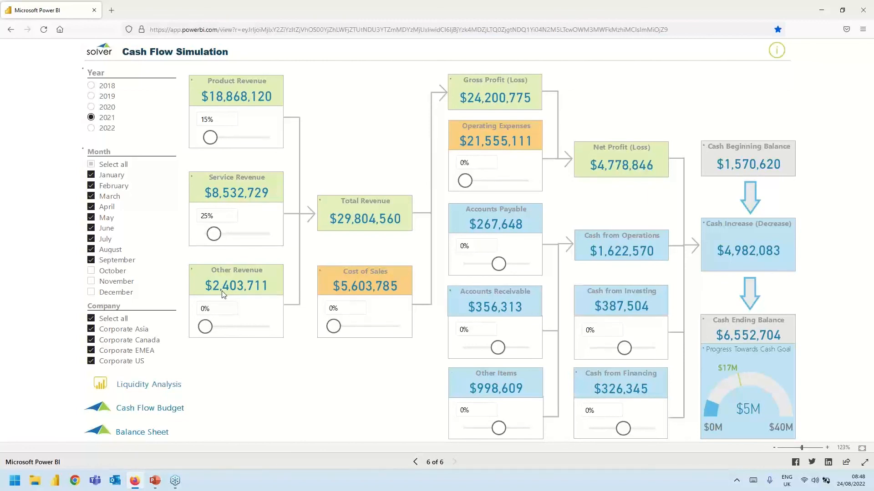
{"action": "left_click_drag", "start_coordinate": [332, 326], "coordinate": [345, 327]}
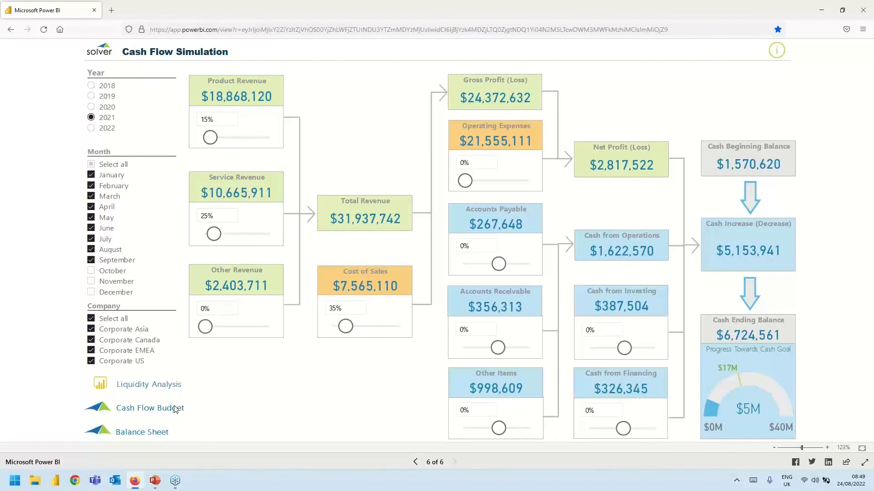
{"action": "left_click", "coordinate": [415, 462]}
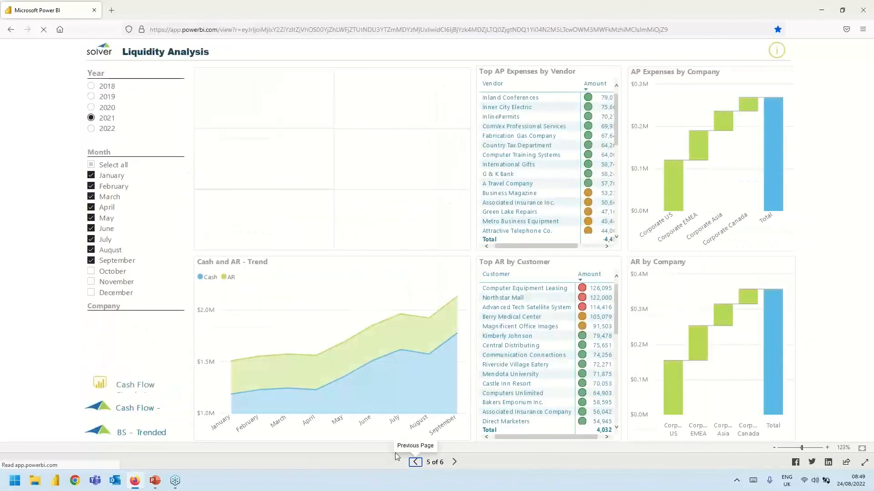